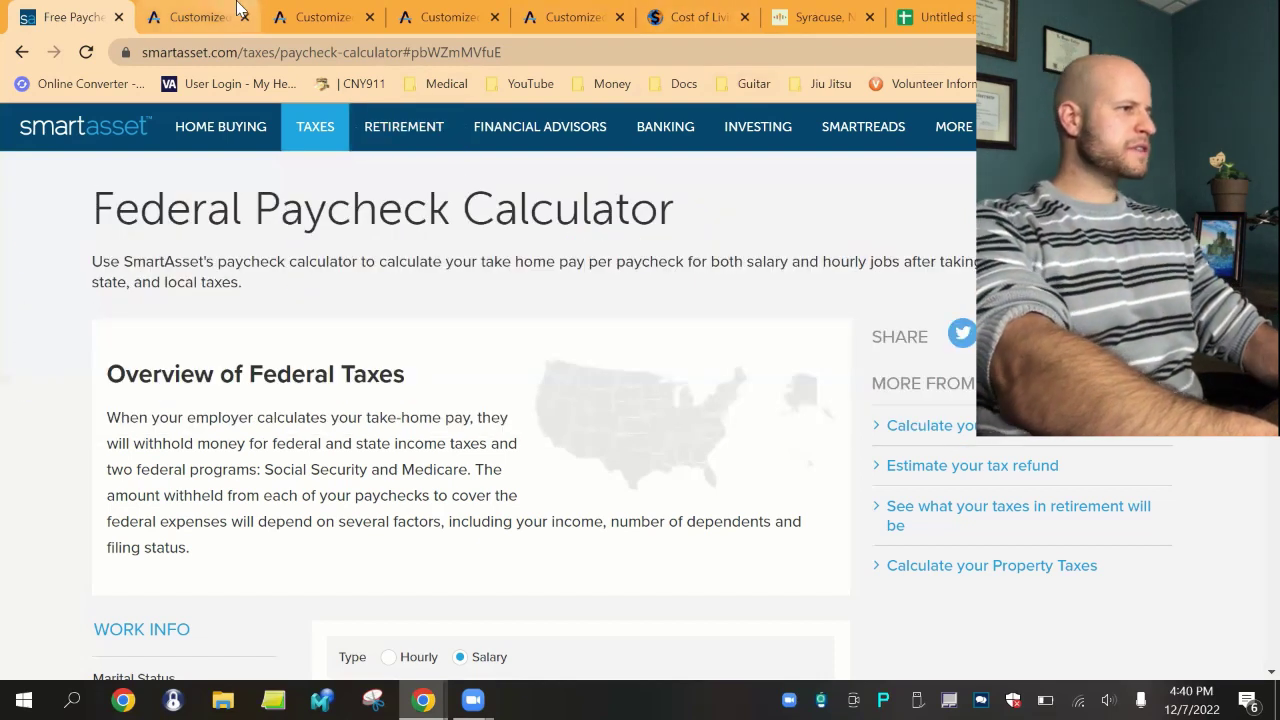
- Review the nationwide wage percentiles in the AAPA customized salary report
{"action": "left_click", "coordinate": [205, 17]}
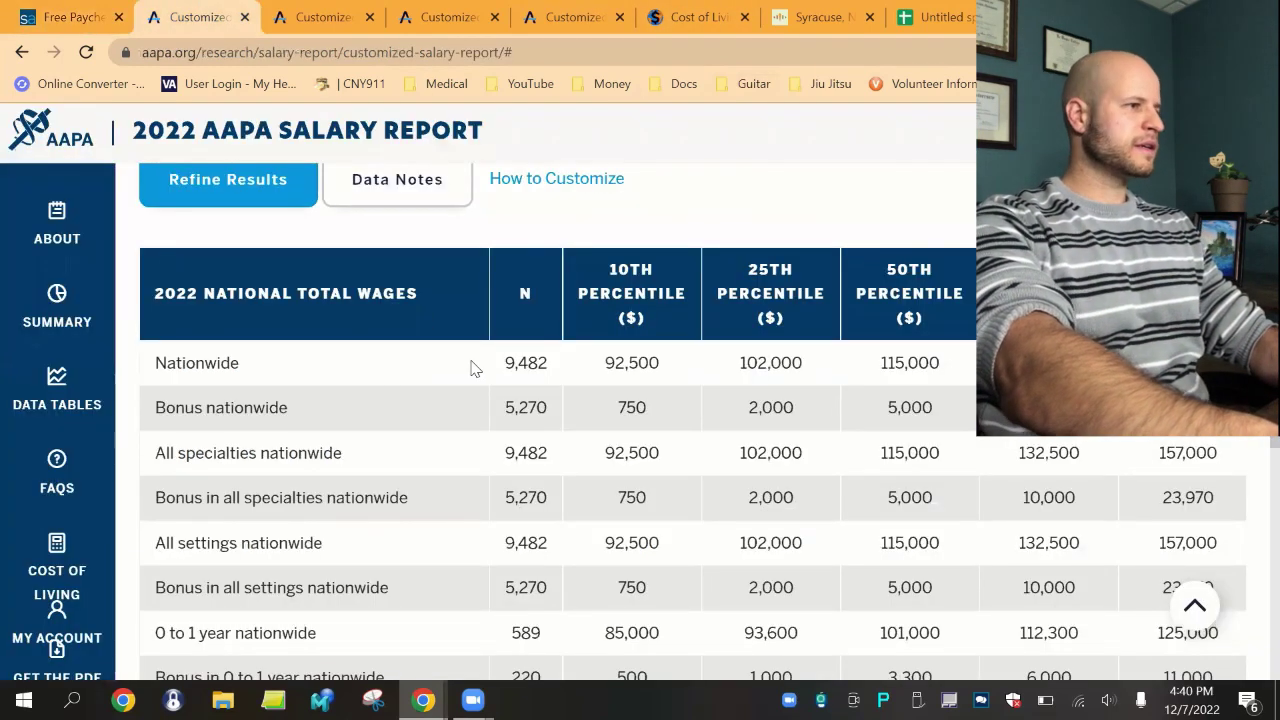
{"action": "scroll", "coordinate": [500, 366], "scroll_direction": "up", "scroll_amount": 4}
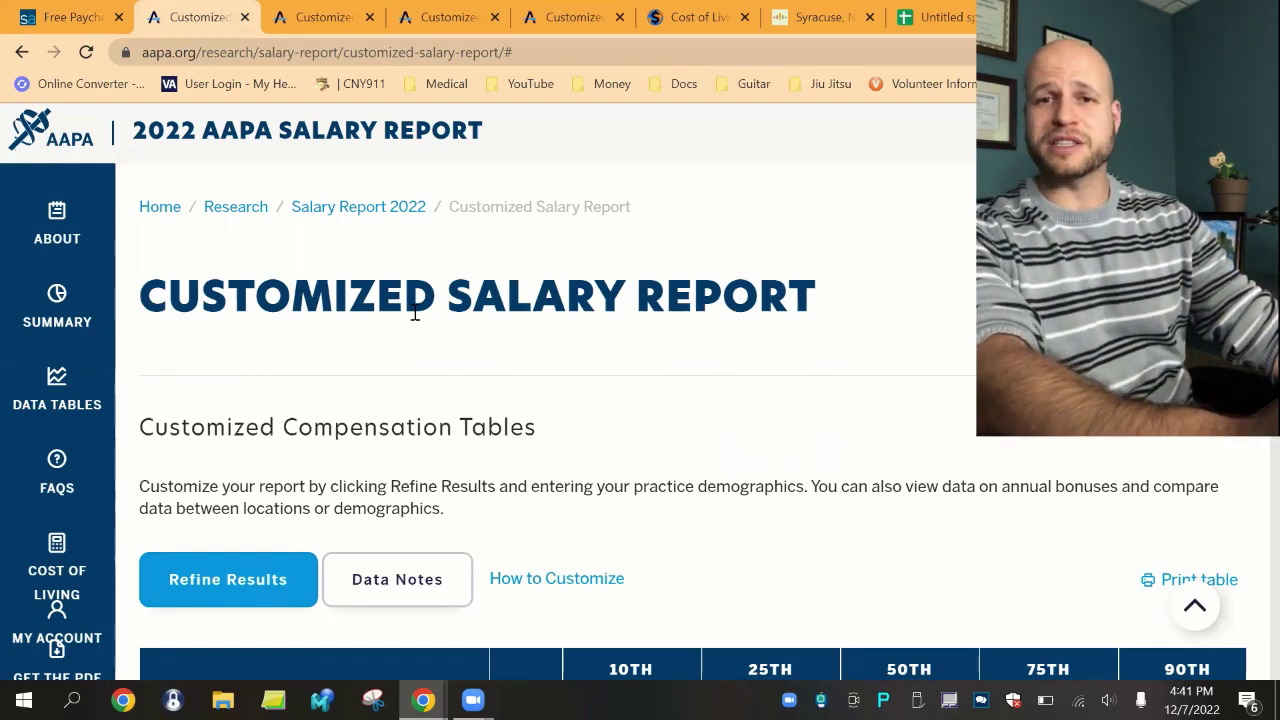
{"action": "scroll", "coordinate": [486, 429], "scroll_direction": "down", "scroll_amount": 3}
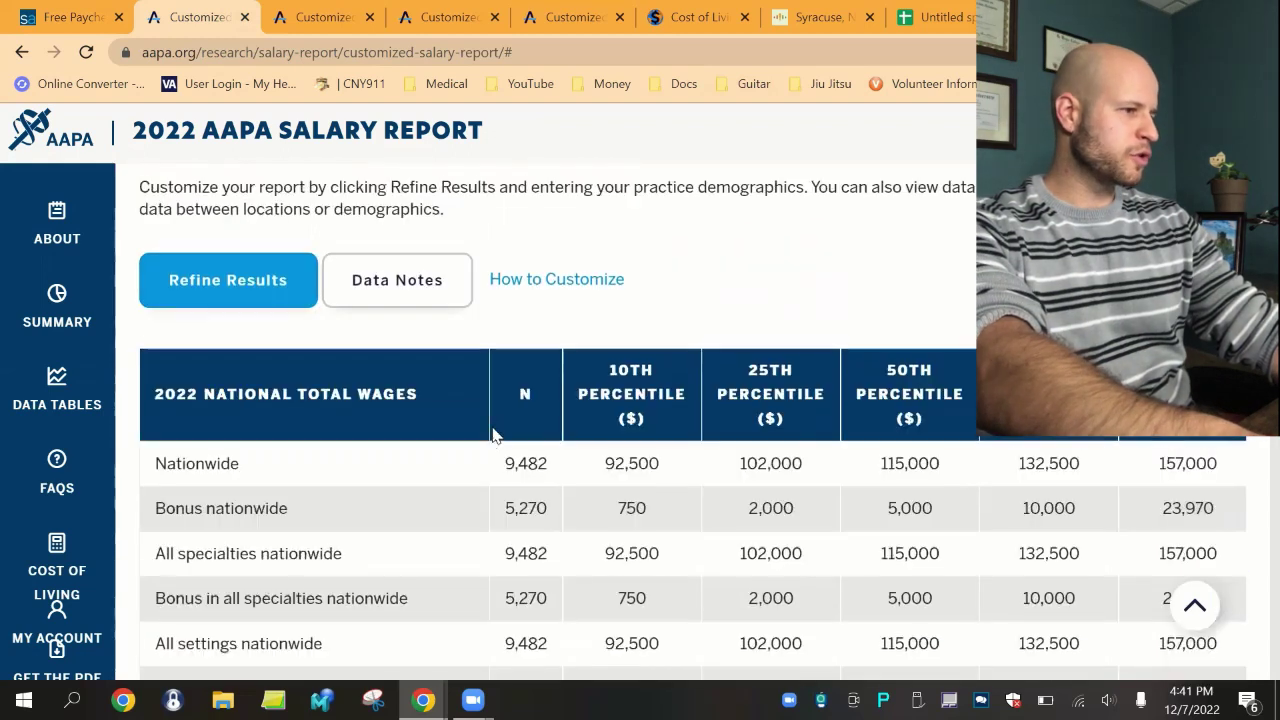
{"action": "scroll", "coordinate": [533, 330], "scroll_direction": "down", "scroll_amount": 1}
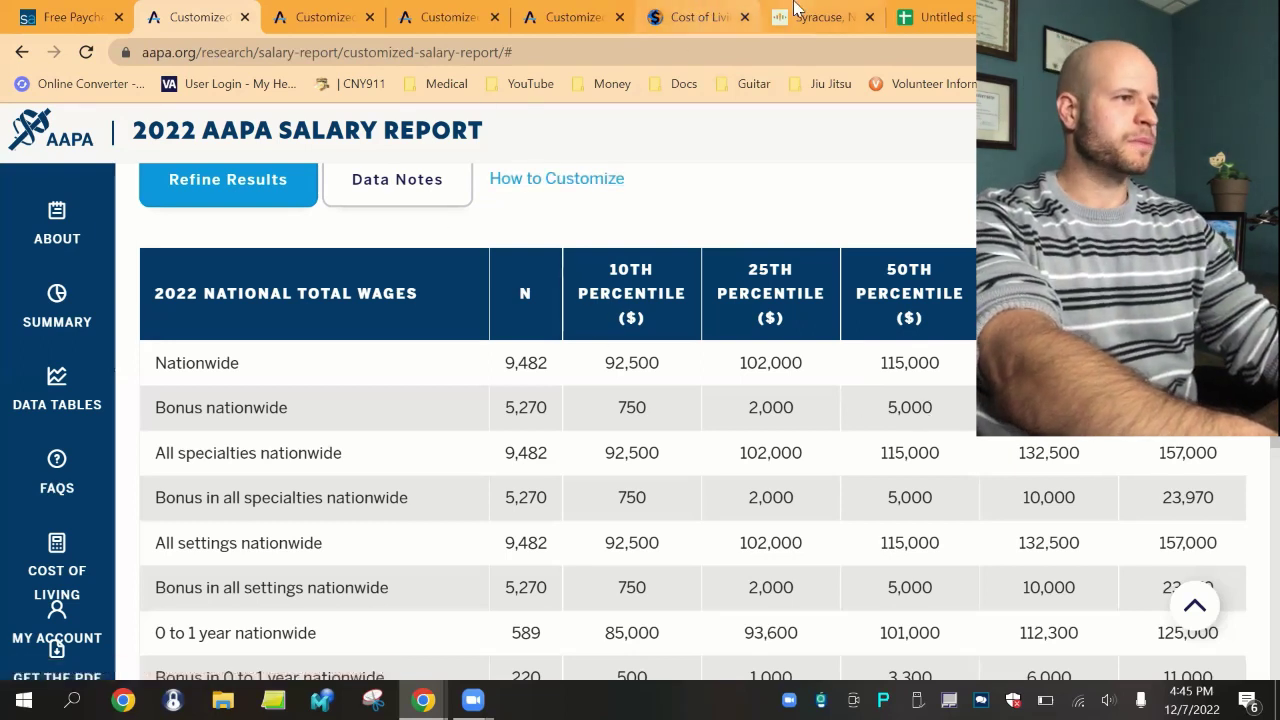
- View the Syracuse, NY cost of living summary for one person and a family of 4 on livingcost.org
{"action": "left_click", "coordinate": [698, 10]}
{"action": "scroll", "coordinate": [715, 343], "scroll_direction": "up", "scroll_amount": 3}
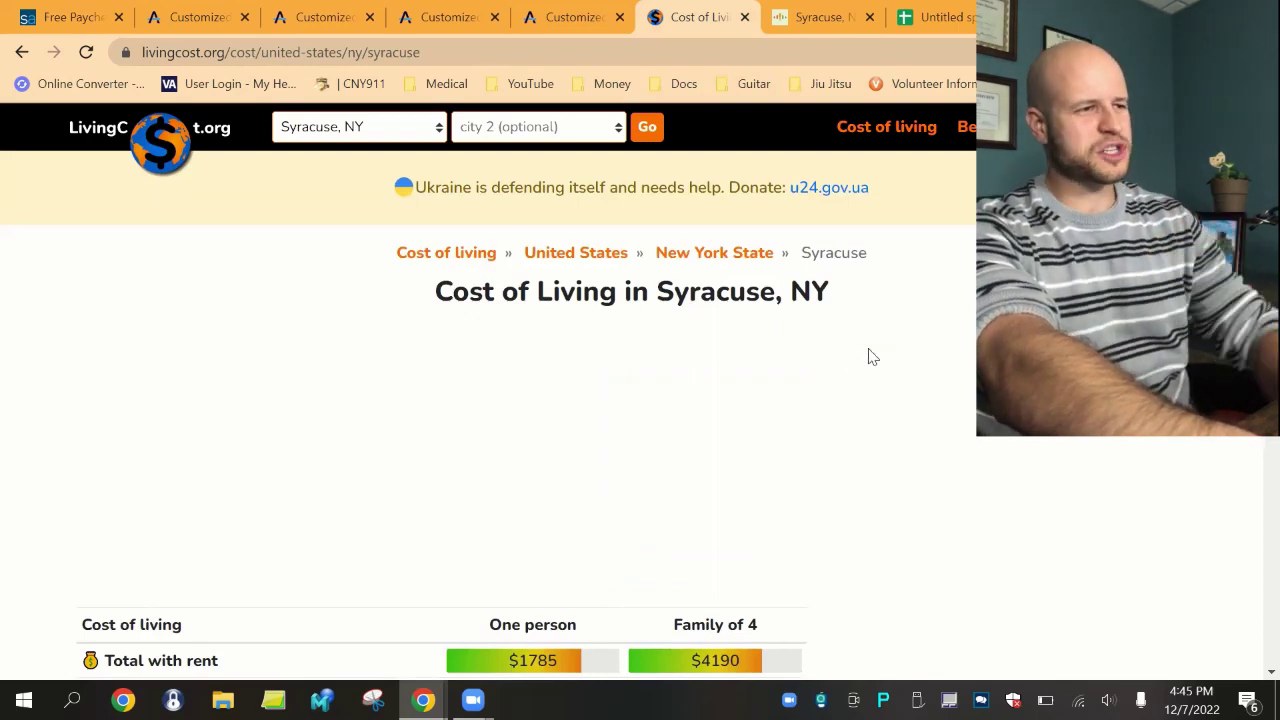
{"action": "scroll", "coordinate": [866, 360], "scroll_direction": "down", "scroll_amount": 3}
{"action": "scroll", "coordinate": [868, 360], "scroll_direction": "down", "scroll_amount": 1}
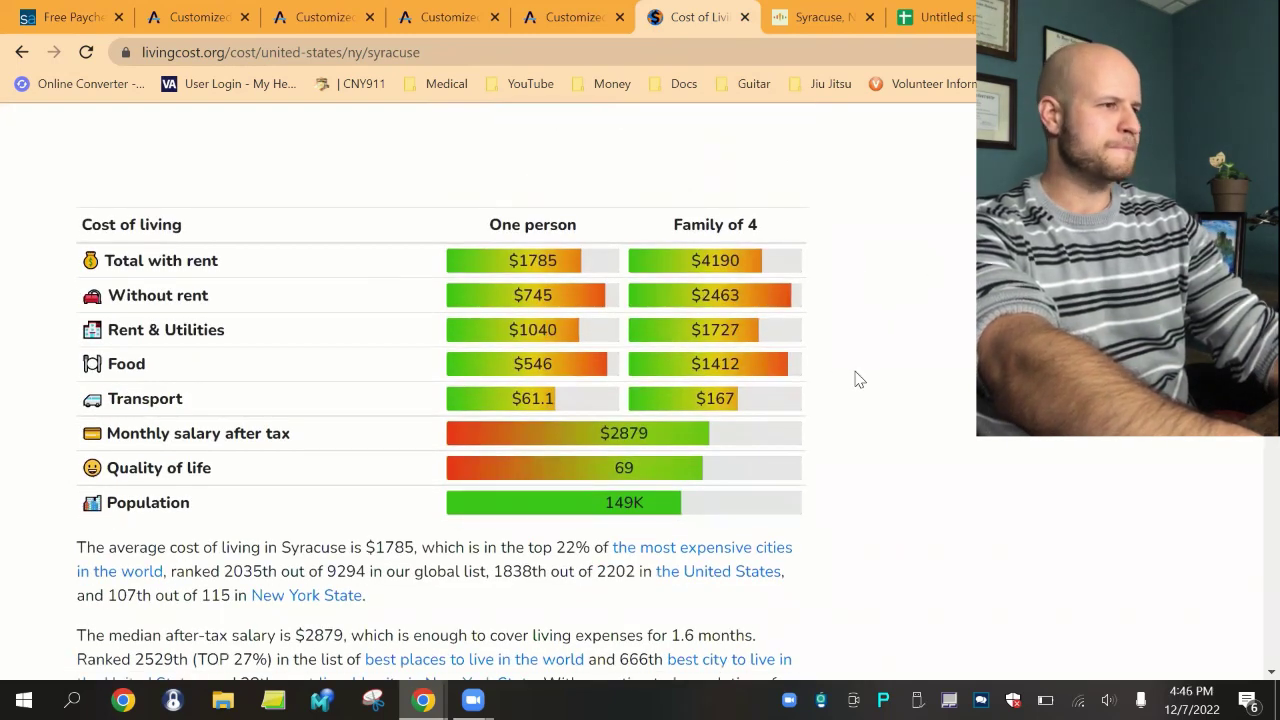
- Examine Syracuse's itemized prices for eating out, rent and utilities, transportation and groceries
{"action": "scroll", "coordinate": [860, 372], "scroll_direction": "down", "scroll_amount": 6}
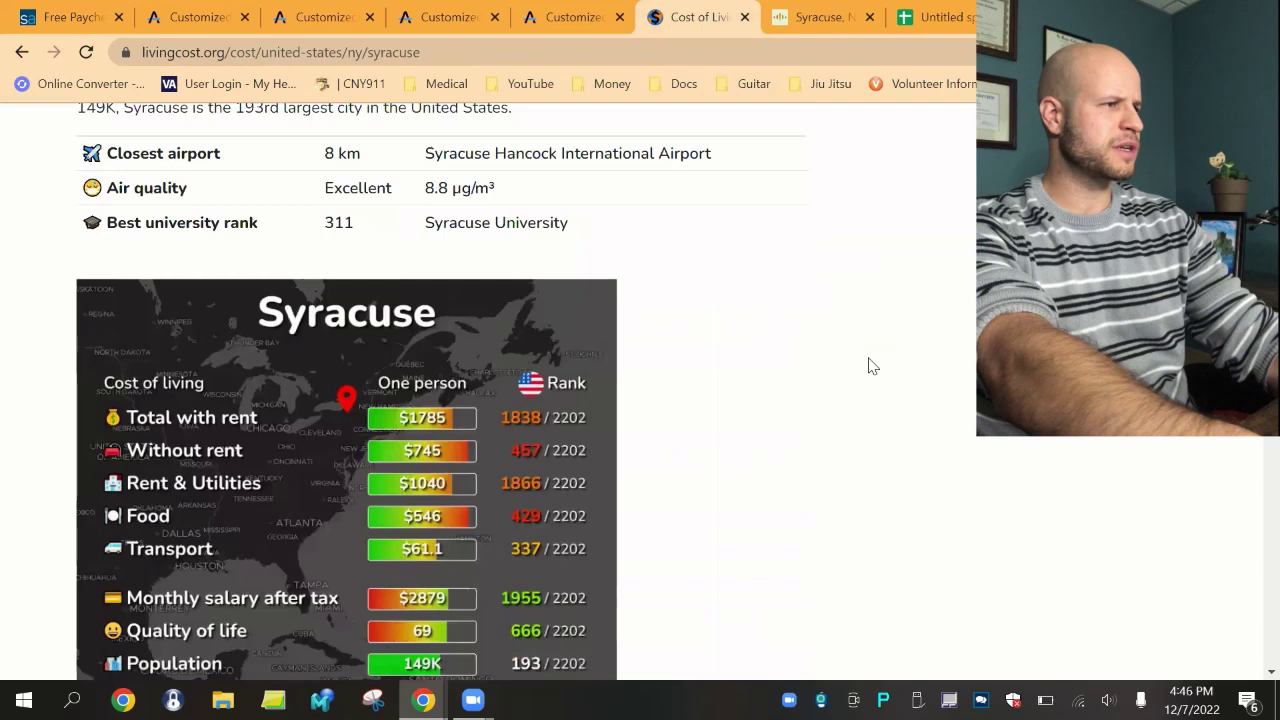
{"action": "scroll", "coordinate": [872, 362], "scroll_direction": "down", "scroll_amount": 9}
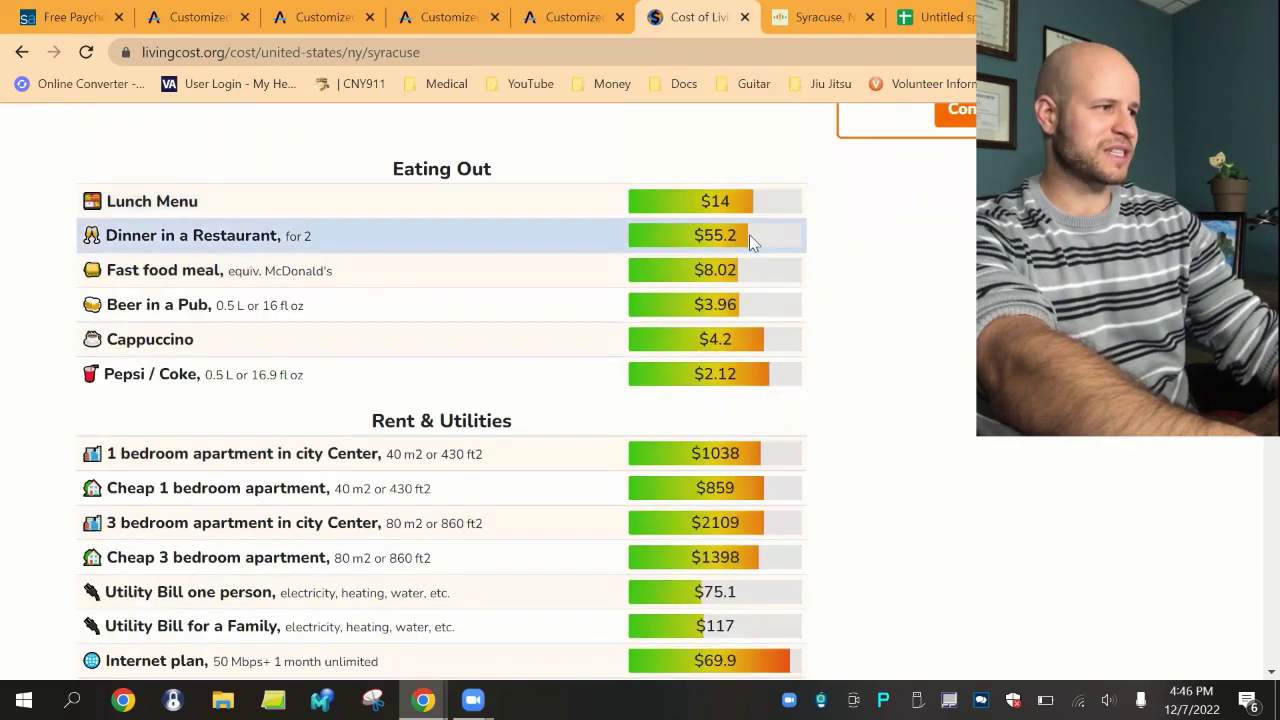
{"action": "scroll", "coordinate": [925, 309], "scroll_direction": "down", "scroll_amount": 2}
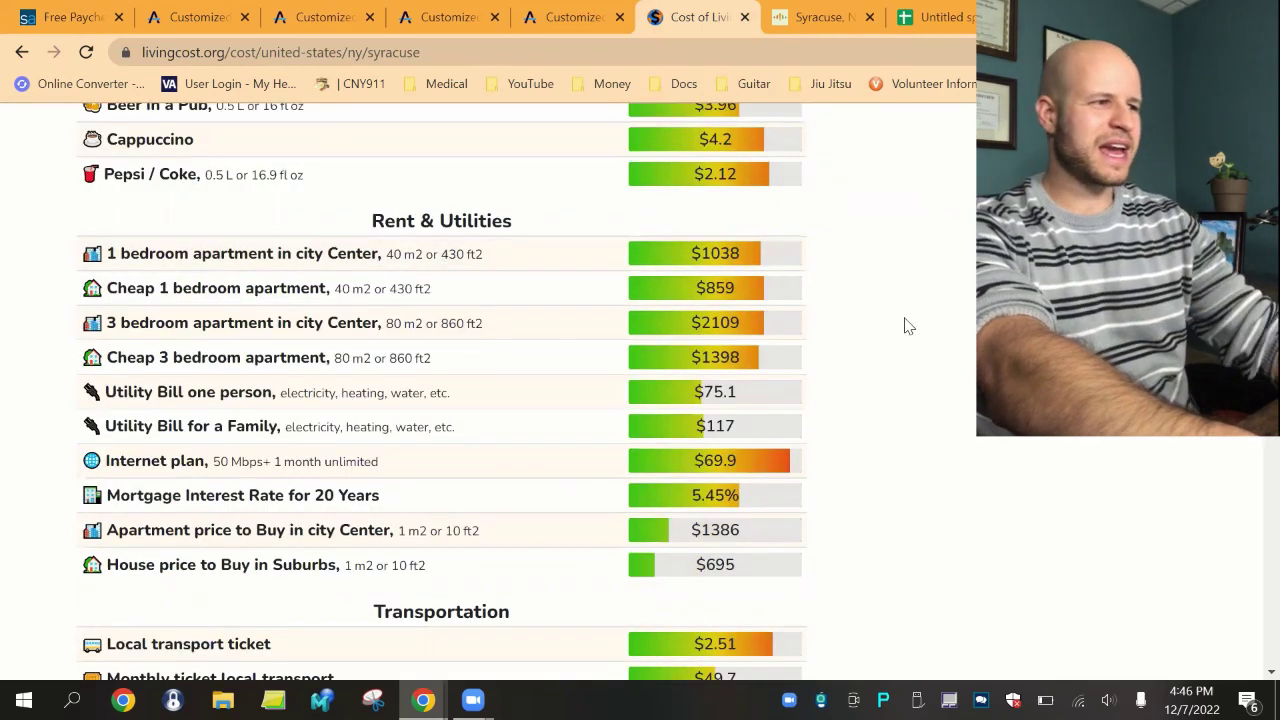
{"action": "scroll", "coordinate": [907, 326], "scroll_direction": "down", "scroll_amount": 2}
{"action": "scroll", "coordinate": [907, 326], "scroll_direction": "down", "scroll_amount": 1}
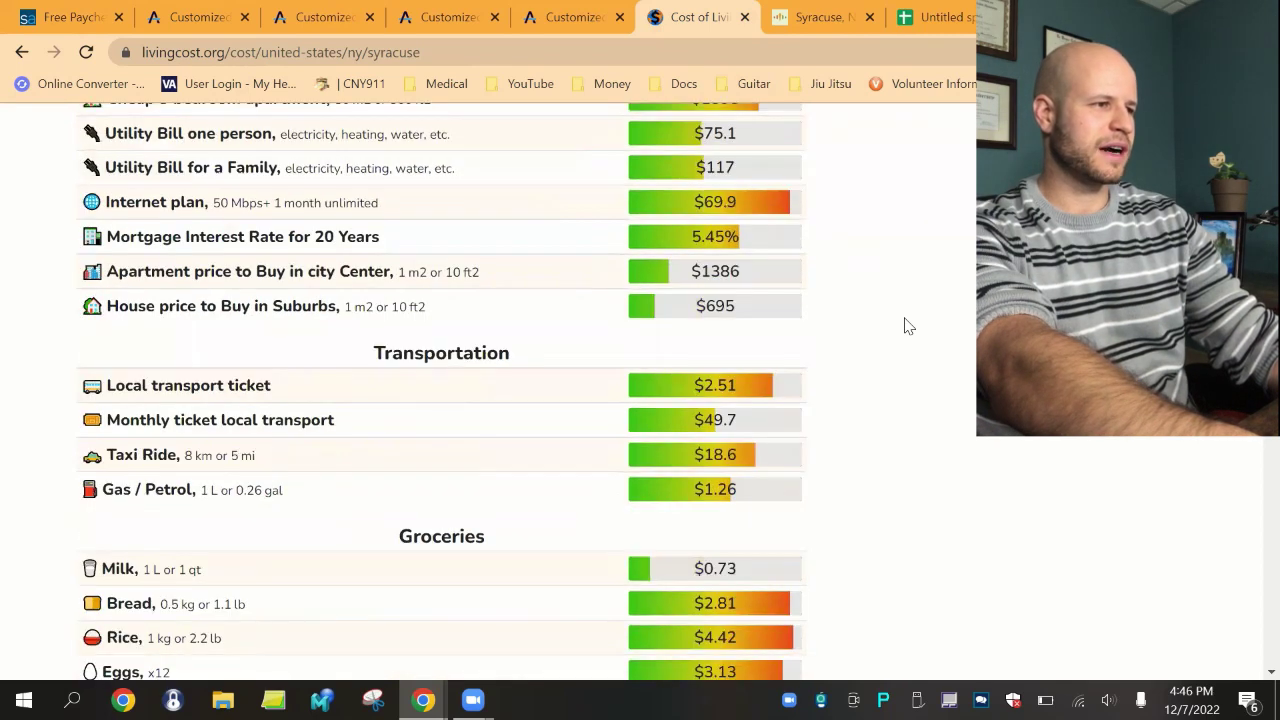
{"action": "scroll", "coordinate": [907, 326], "scroll_direction": "down", "scroll_amount": 1}
- Compare the Syracuse cost of living summary with the monthly budget categories in the Google Sheets spreadsheet
{"action": "scroll", "coordinate": [907, 326], "scroll_direction": "up", "scroll_amount": 8}
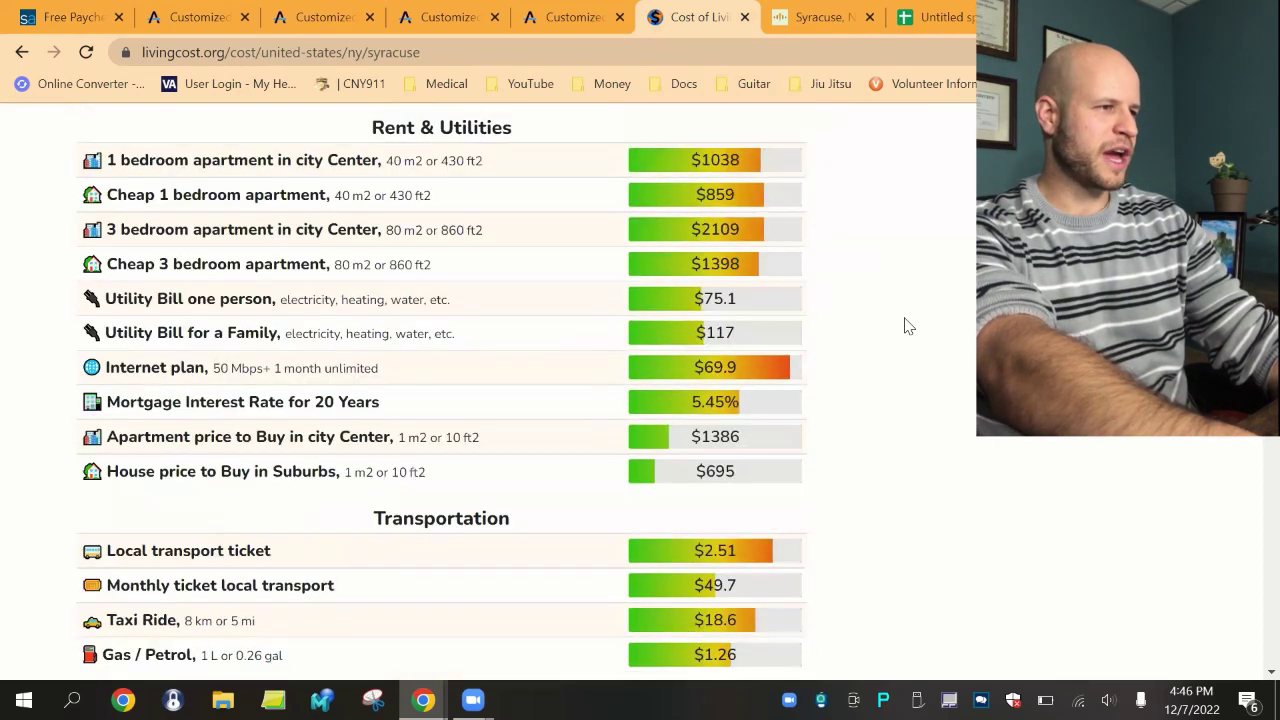
{"action": "scroll", "coordinate": [846, 340], "scroll_direction": "up", "scroll_amount": 4}
{"action": "scroll", "coordinate": [817, 346], "scroll_direction": "up", "scroll_amount": 3}
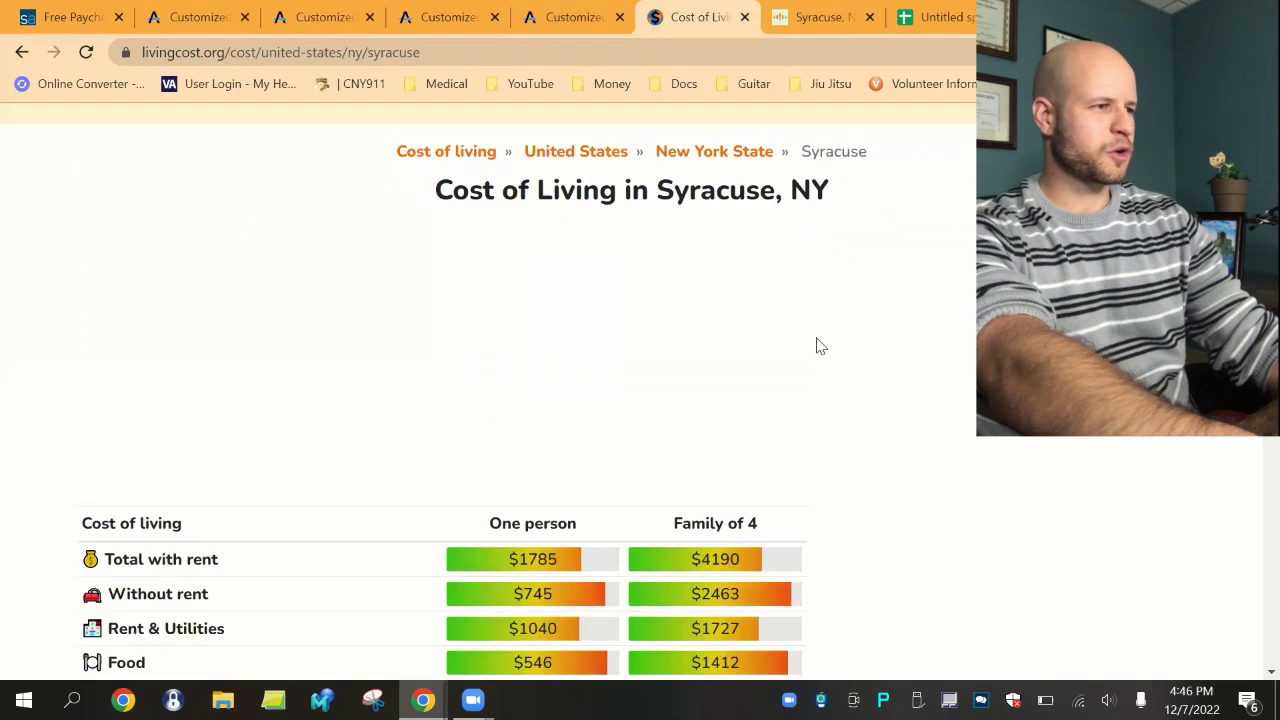
{"action": "scroll", "coordinate": [811, 329], "scroll_direction": "down", "scroll_amount": 3}
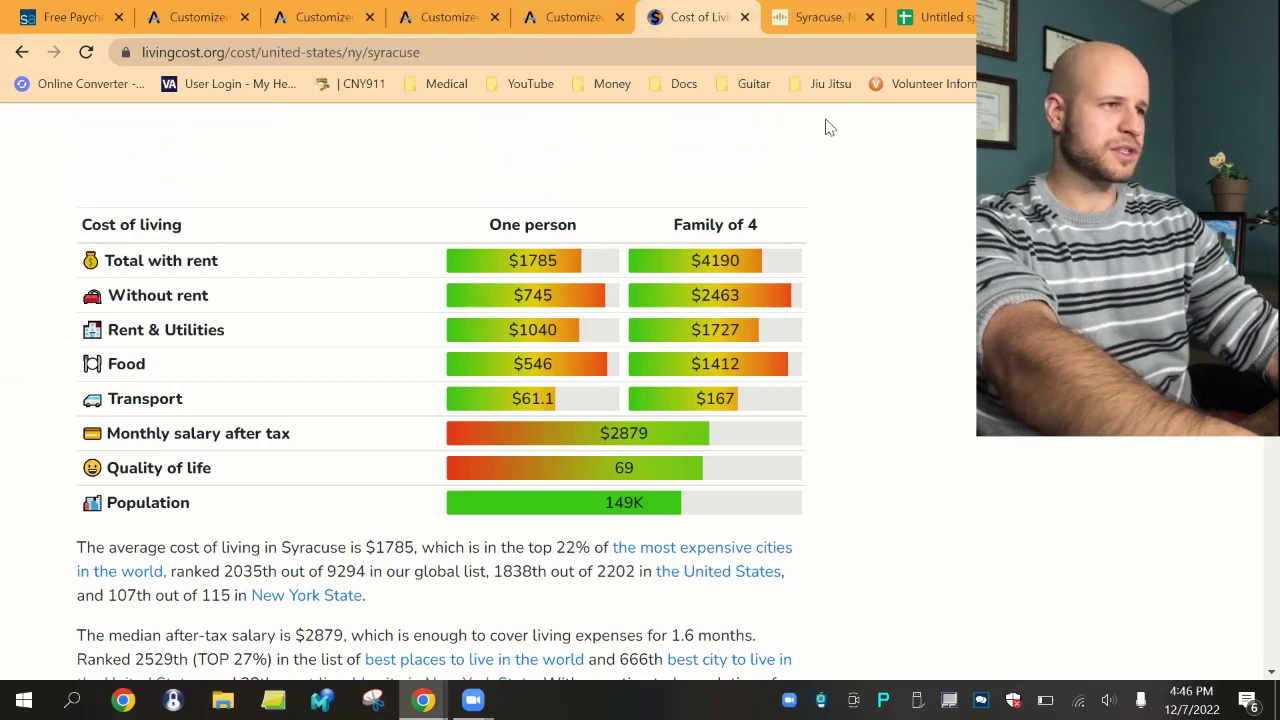
{"action": "left_click", "coordinate": [938, 10]}
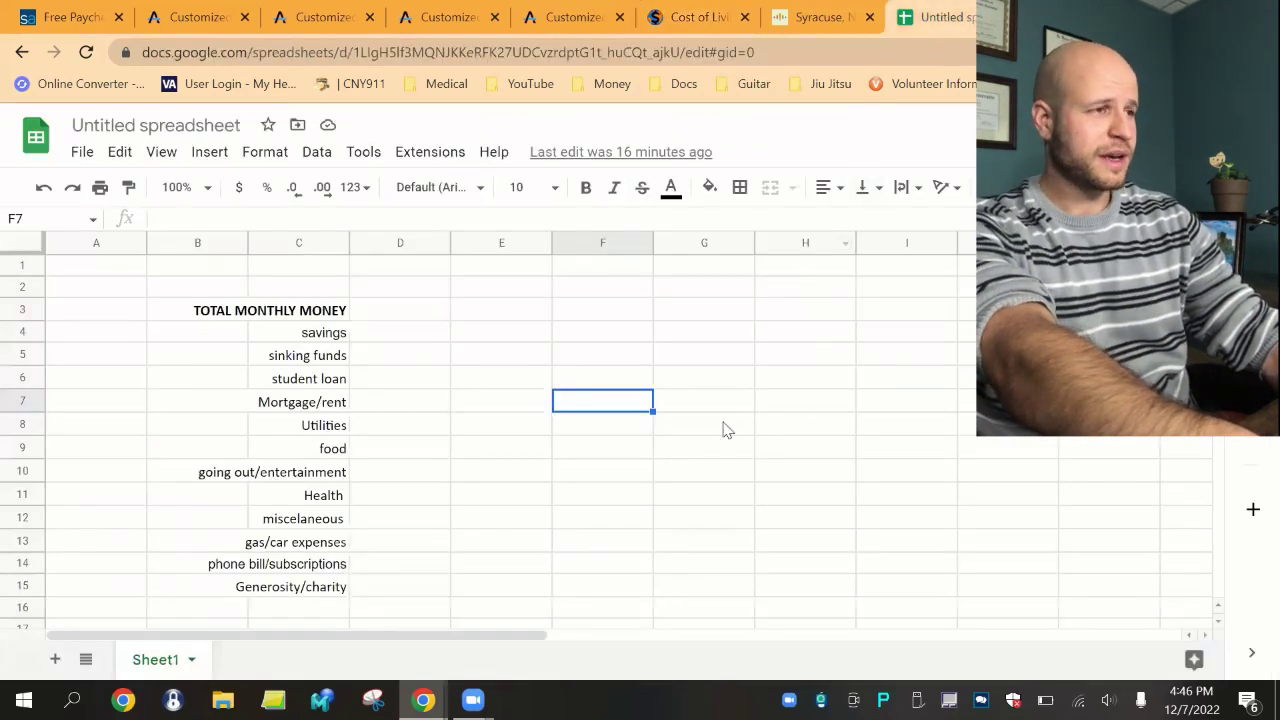
{"action": "left_click", "coordinate": [675, 10]}
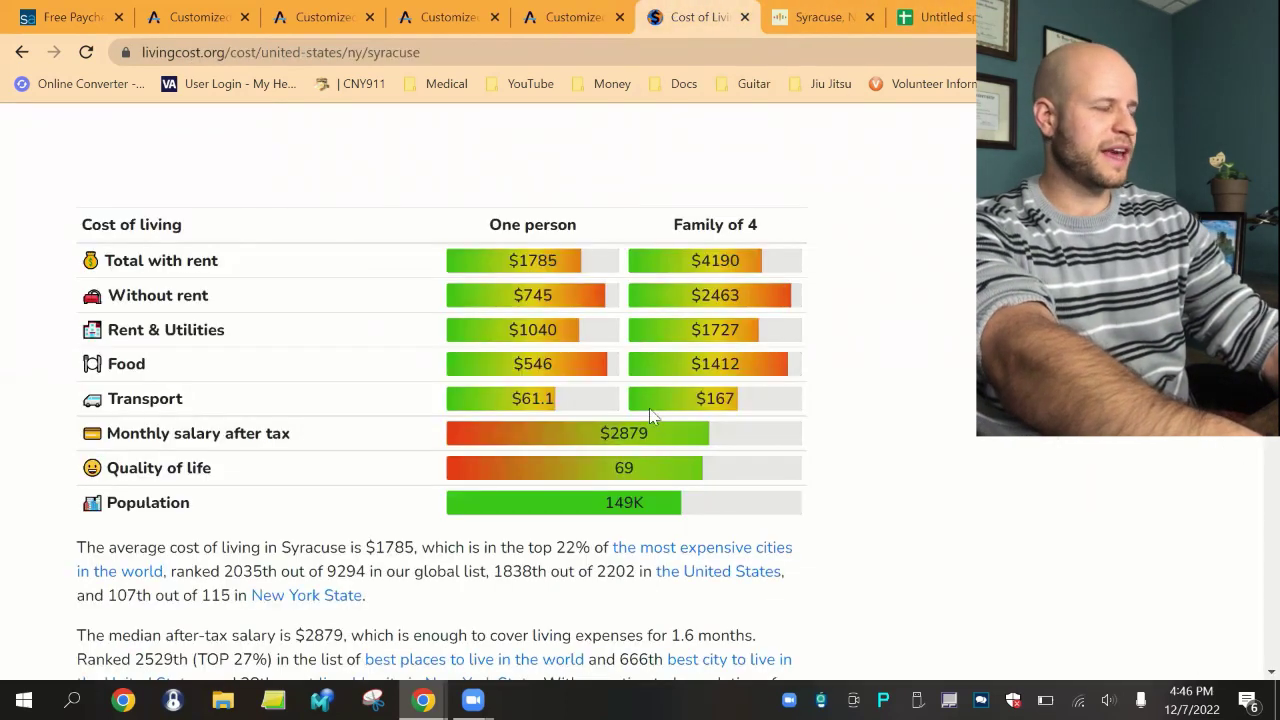
- Review the Syracuse, NY cost of living ratings on AreaVibes
{"action": "left_click", "coordinate": [779, 12]}
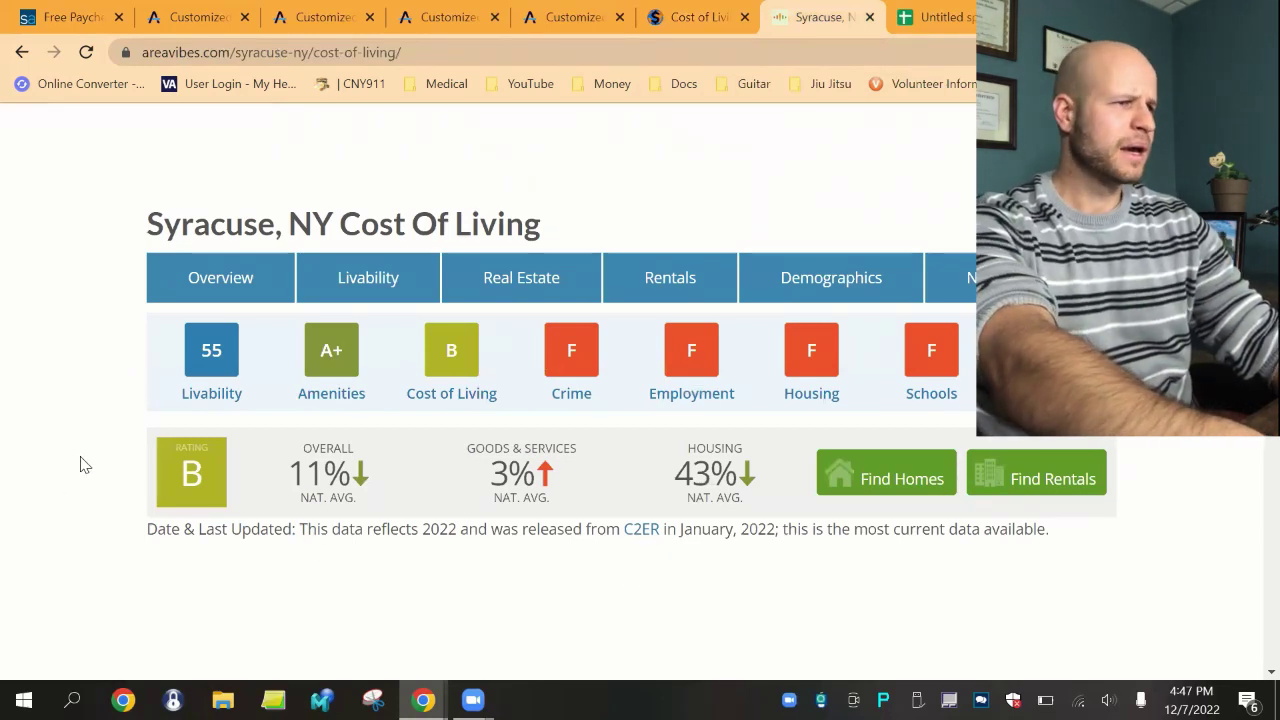
{"action": "scroll", "coordinate": [80, 463], "scroll_direction": "down", "scroll_amount": 4}
{"action": "scroll", "coordinate": [80, 463], "scroll_direction": "up", "scroll_amount": 6}
{"action": "scroll", "coordinate": [83, 476], "scroll_direction": "down", "scroll_amount": 1}
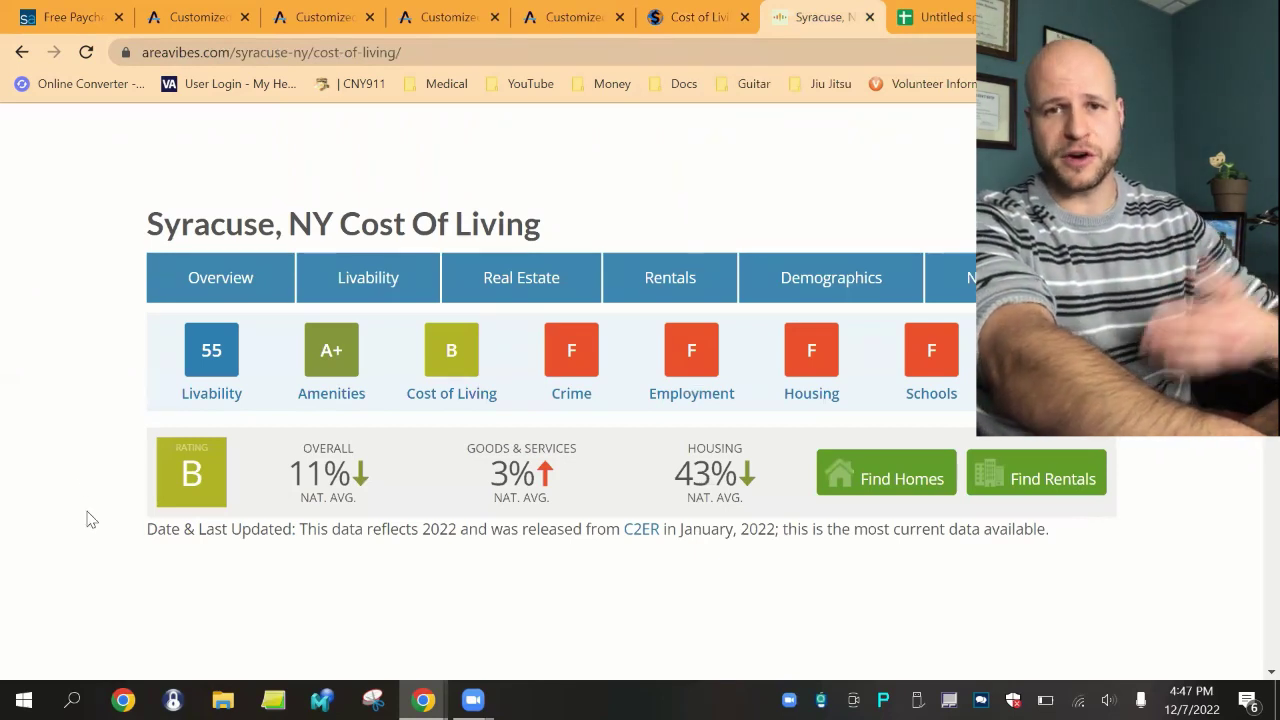
- Return to the SmartAsset Federal Paycheck Calculator and look over its federal taxes overview and work info inputs
{"action": "left_click", "coordinate": [690, 17]}
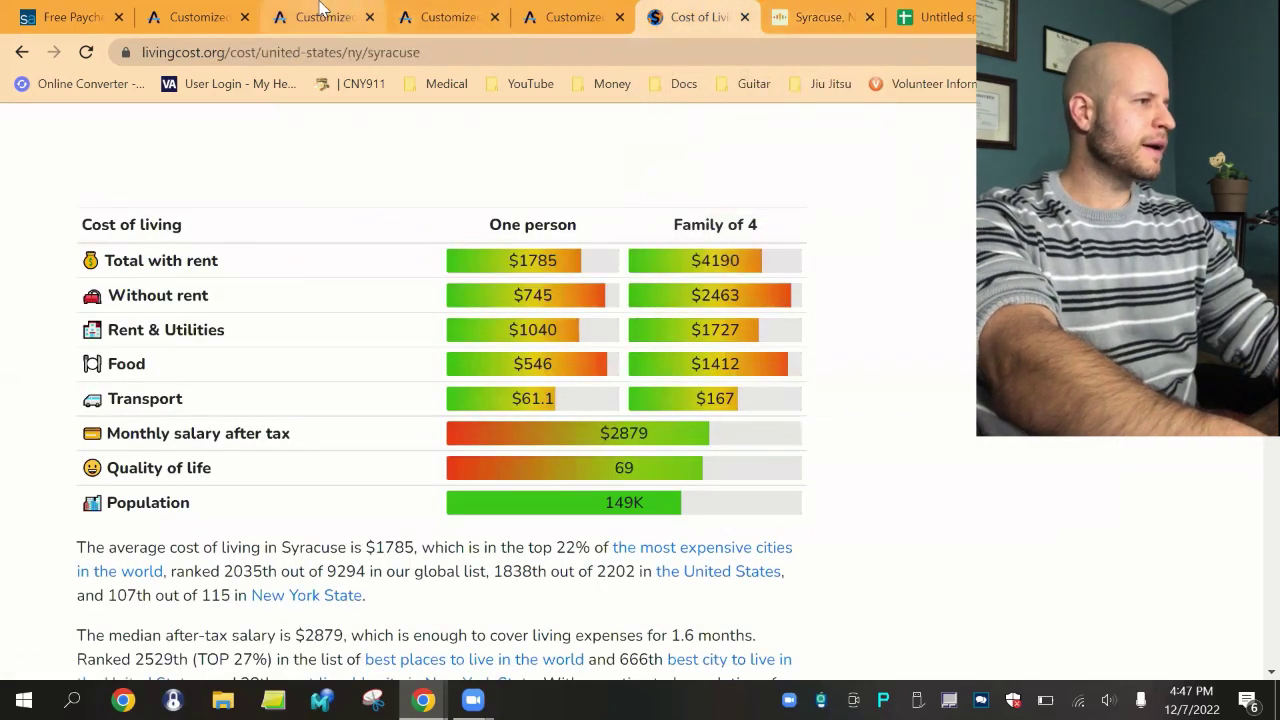
{"action": "left_click", "coordinate": [570, 17]}
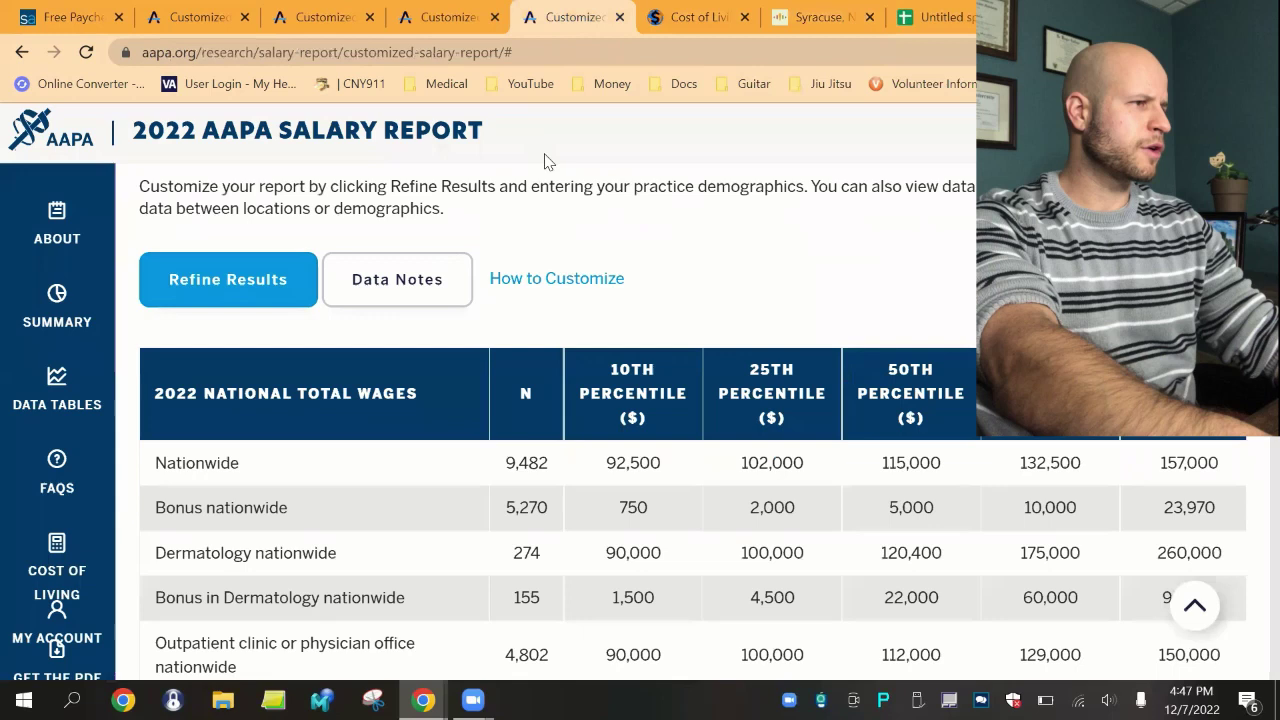
{"action": "left_click", "coordinate": [445, 17]}
{"action": "left_click", "coordinate": [195, 17]}
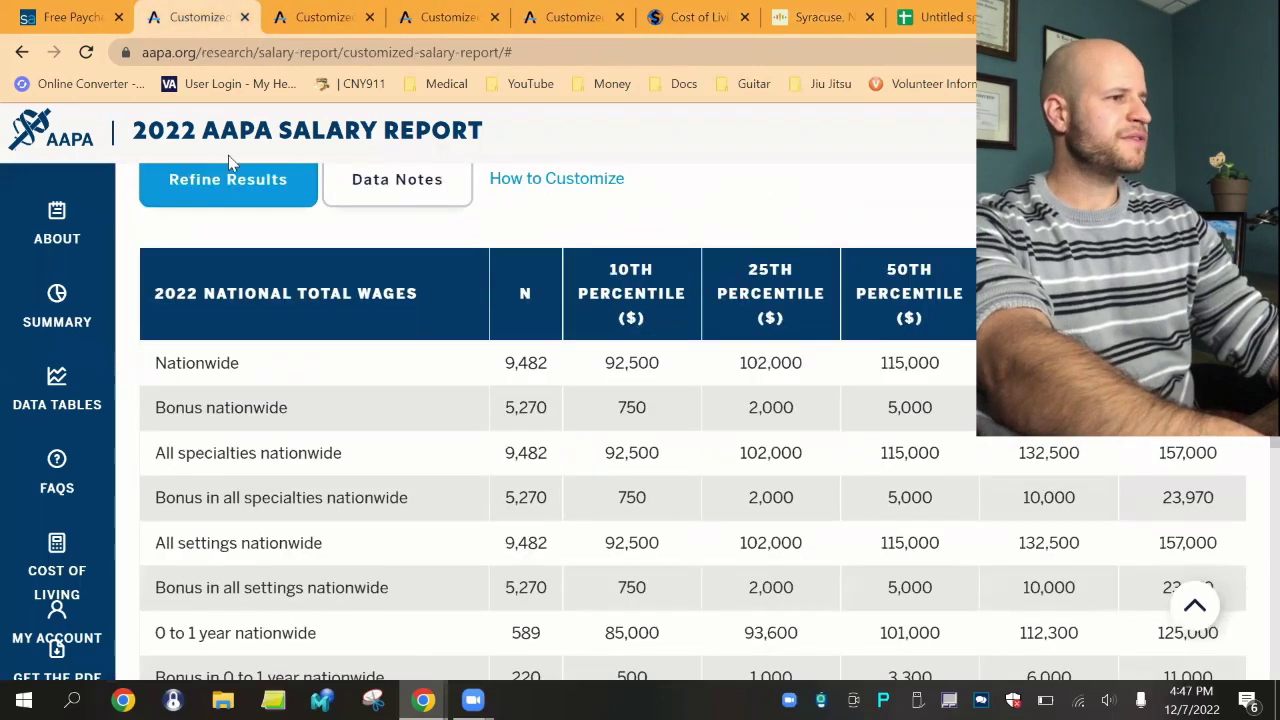
{"action": "left_click", "coordinate": [70, 17]}
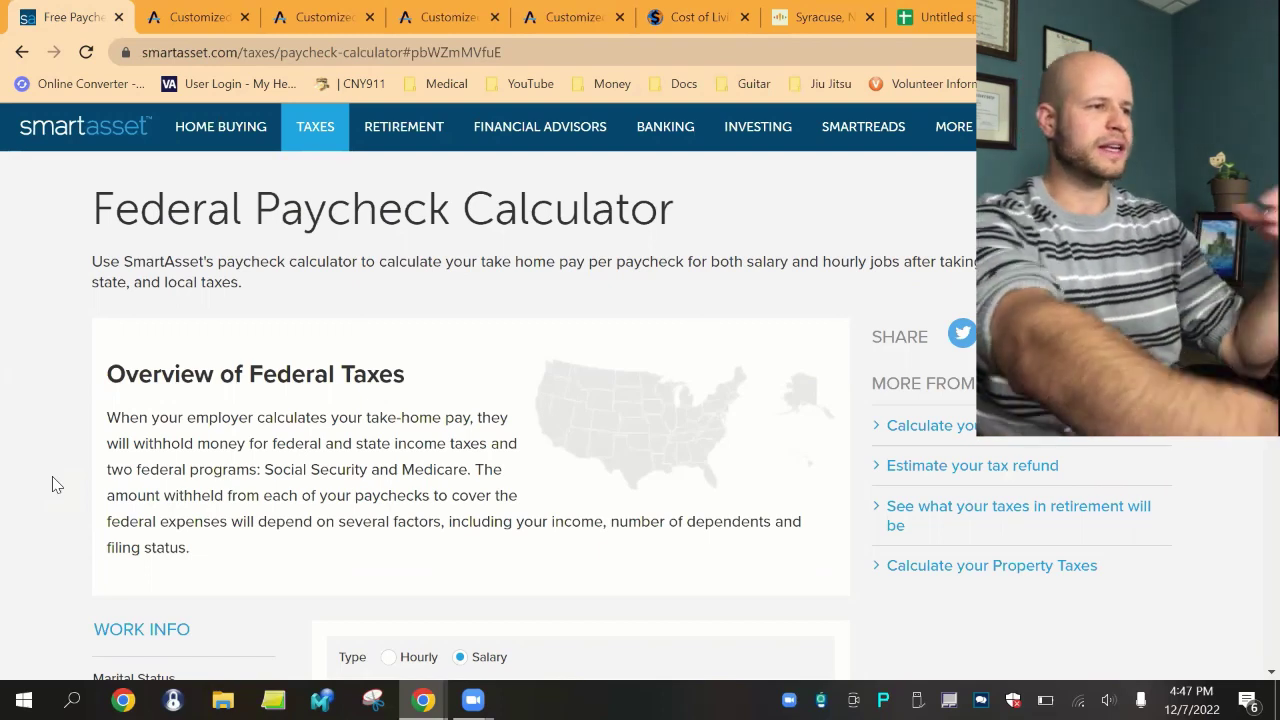
{"action": "scroll", "coordinate": [131, 498], "scroll_direction": "down", "scroll_amount": 3}
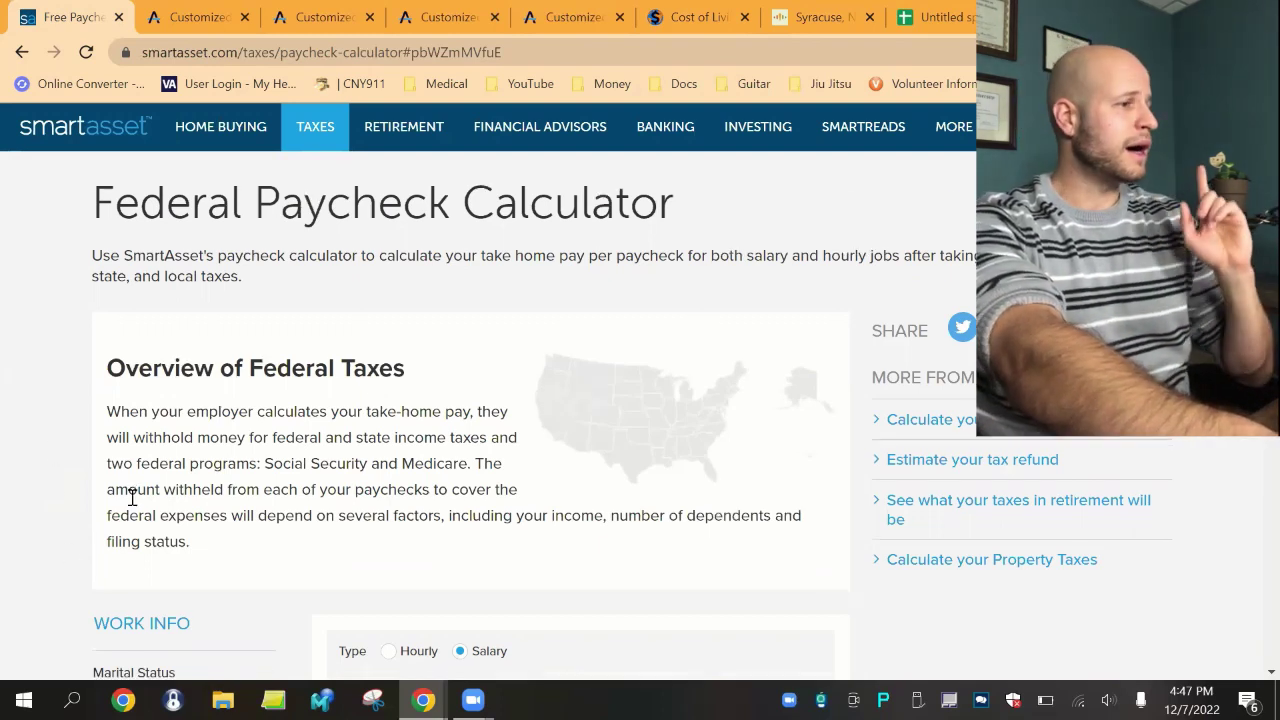
{"action": "scroll", "coordinate": [60, 490], "scroll_direction": "up", "scroll_amount": 2}
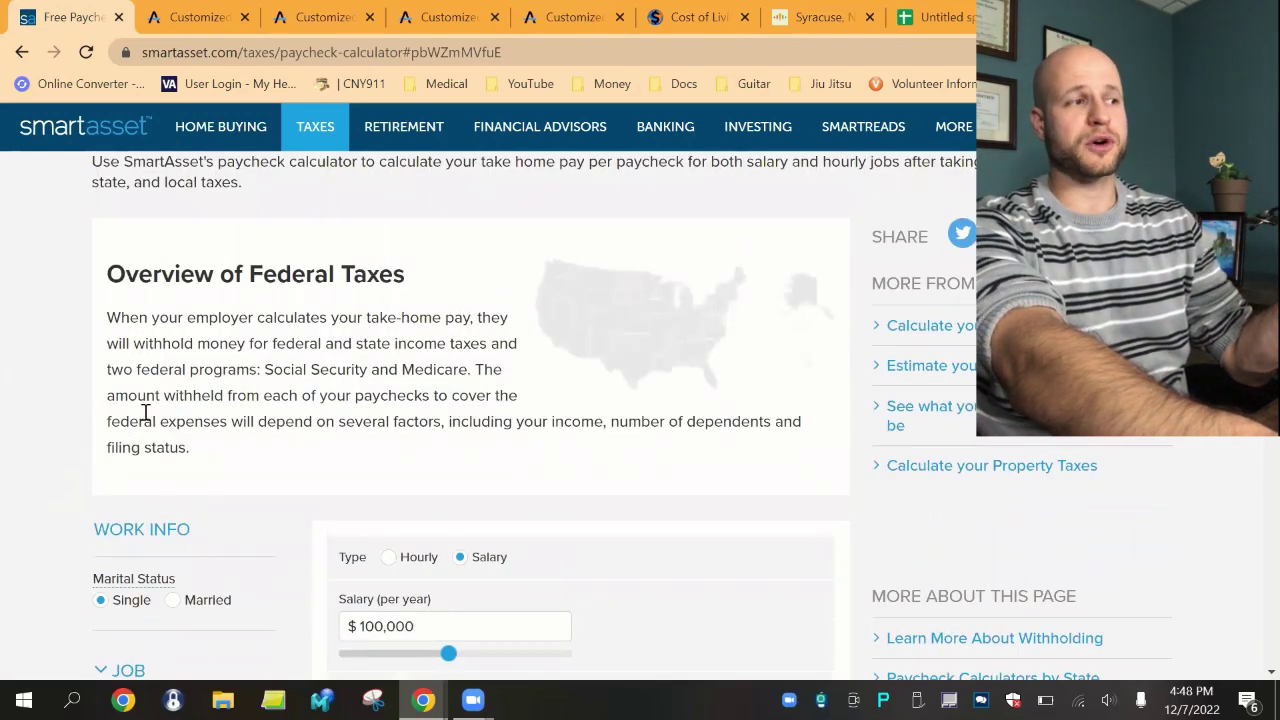
{"action": "scroll", "coordinate": [166, 395], "scroll_direction": "down", "scroll_amount": 1}
{"action": "scroll", "coordinate": [220, 386], "scroll_direction": "up", "scroll_amount": 2}
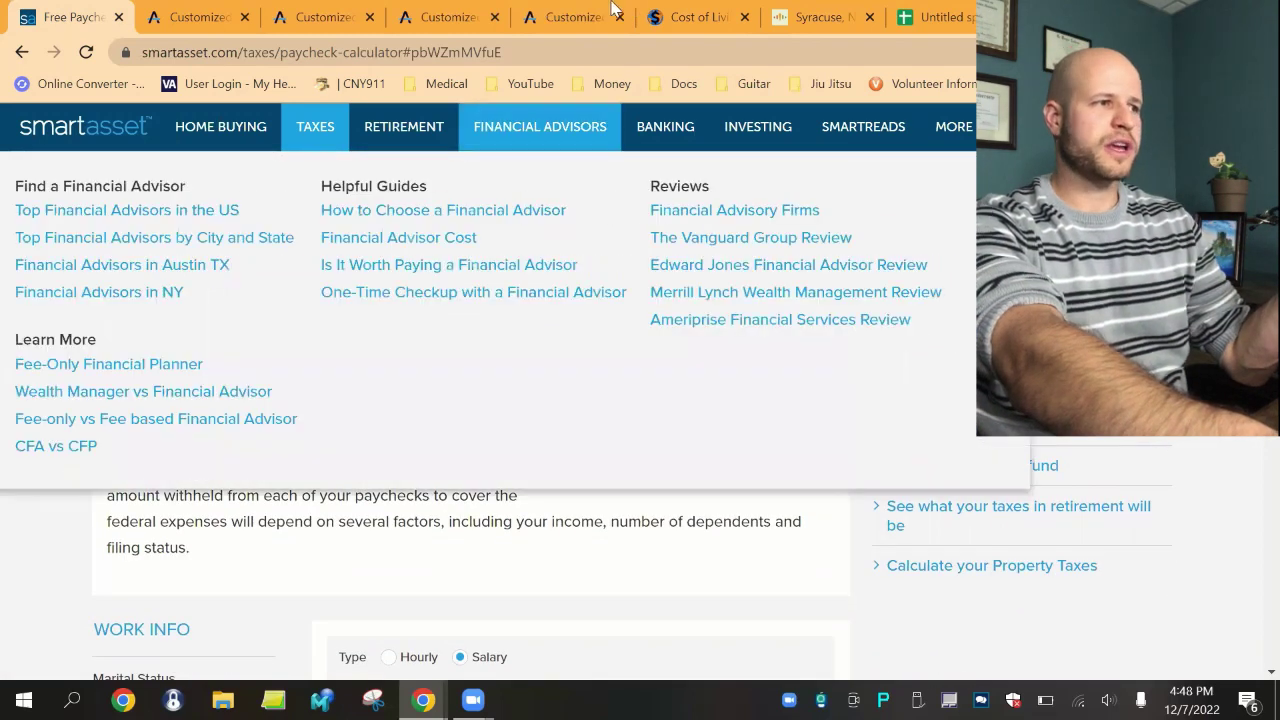
- Check the nationwide wages in the AAPA report and set the paycheck calculator's yearly salary to $120,000
{"action": "left_click", "coordinate": [195, 17]}
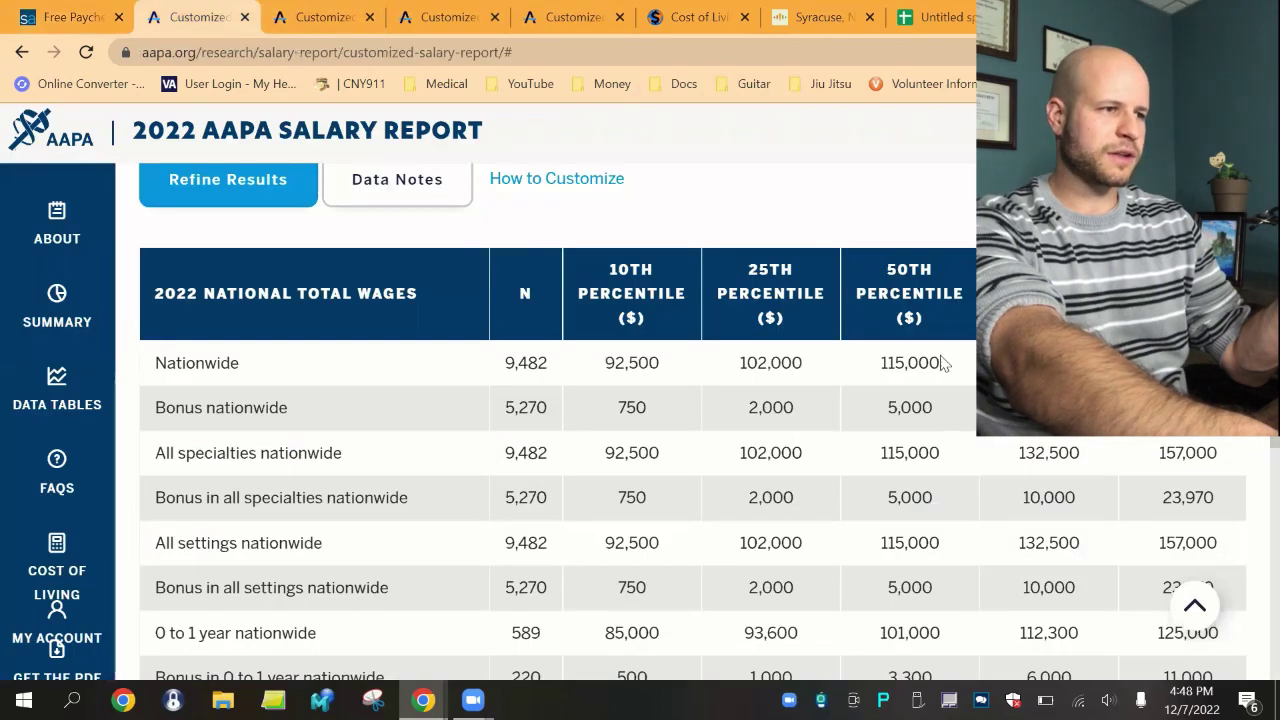
{"action": "left_click", "coordinate": [60, 18]}
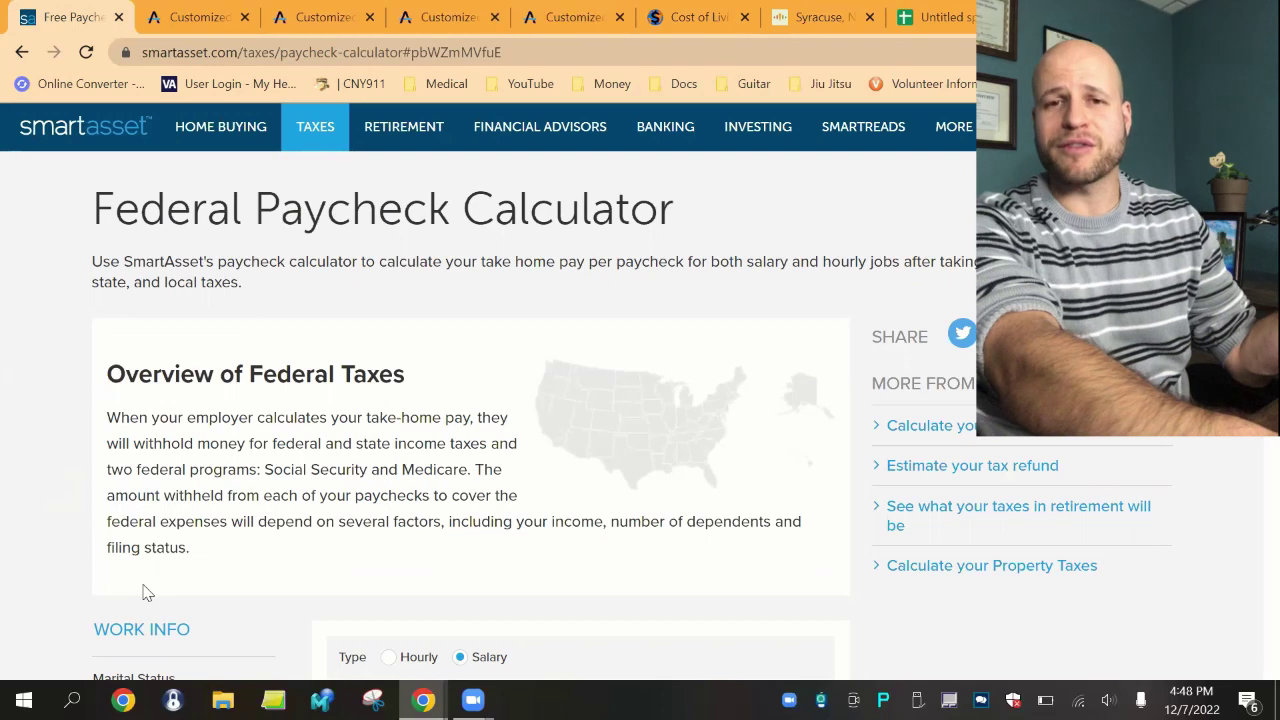
{"action": "scroll", "coordinate": [85, 597], "scroll_direction": "down", "scroll_amount": 4}
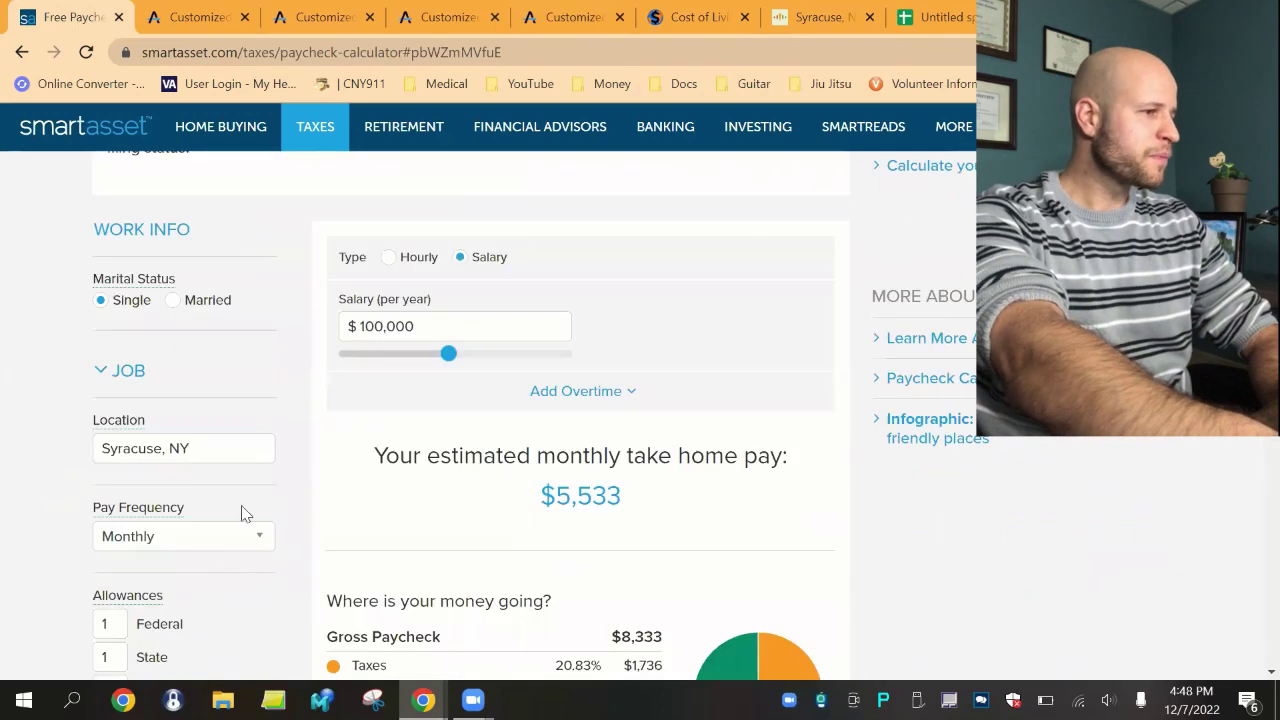
{"action": "left_click", "coordinate": [363, 326]}
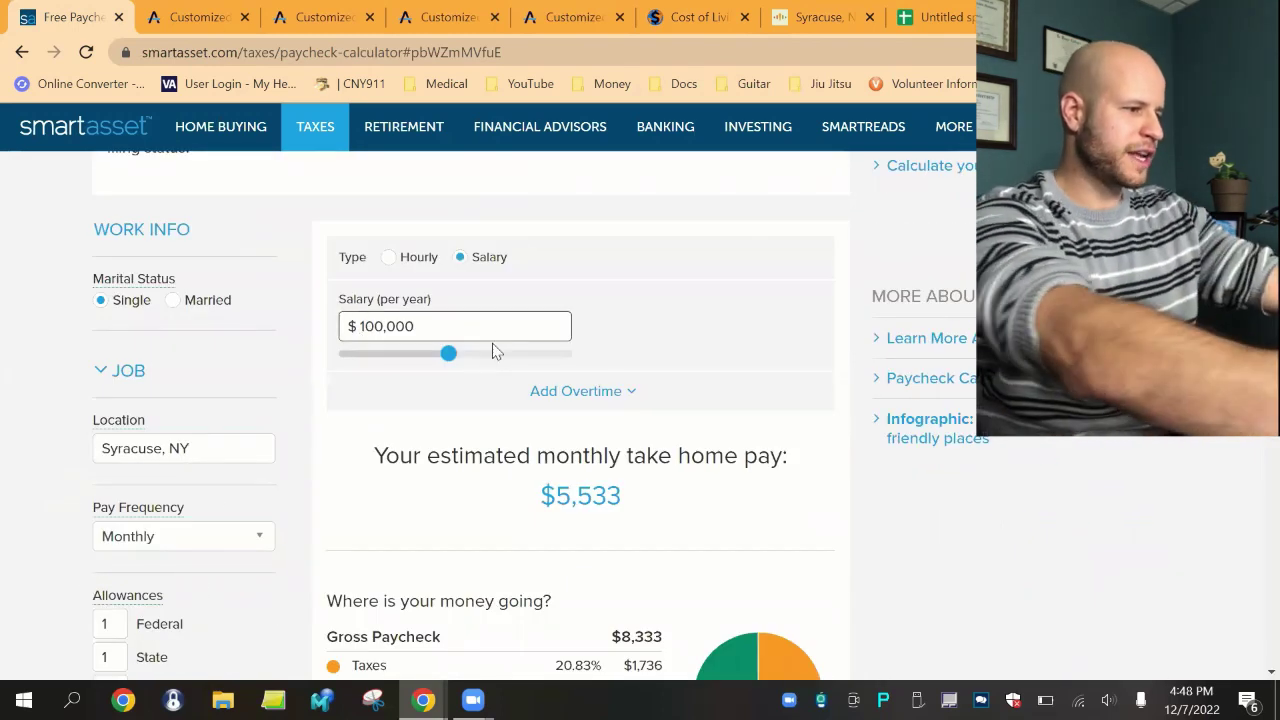
{"action": "key", "text": "Delete"}
{"action": "type", "text": "2"}
{"action": "left_click", "coordinate": [6, 383]}
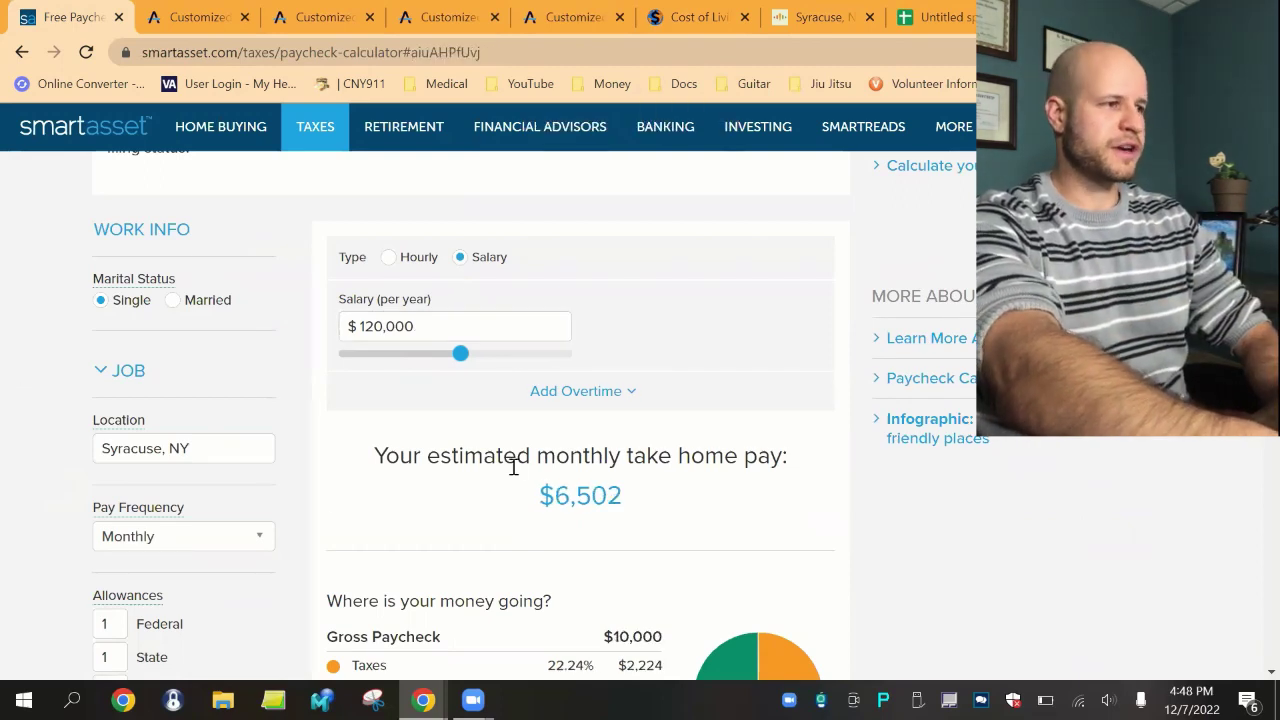
- Examine the estimated monthly take home pay, the job settings and the breakdown of taxes and deductions
{"action": "scroll", "coordinate": [490, 478], "scroll_direction": "down", "scroll_amount": 1}
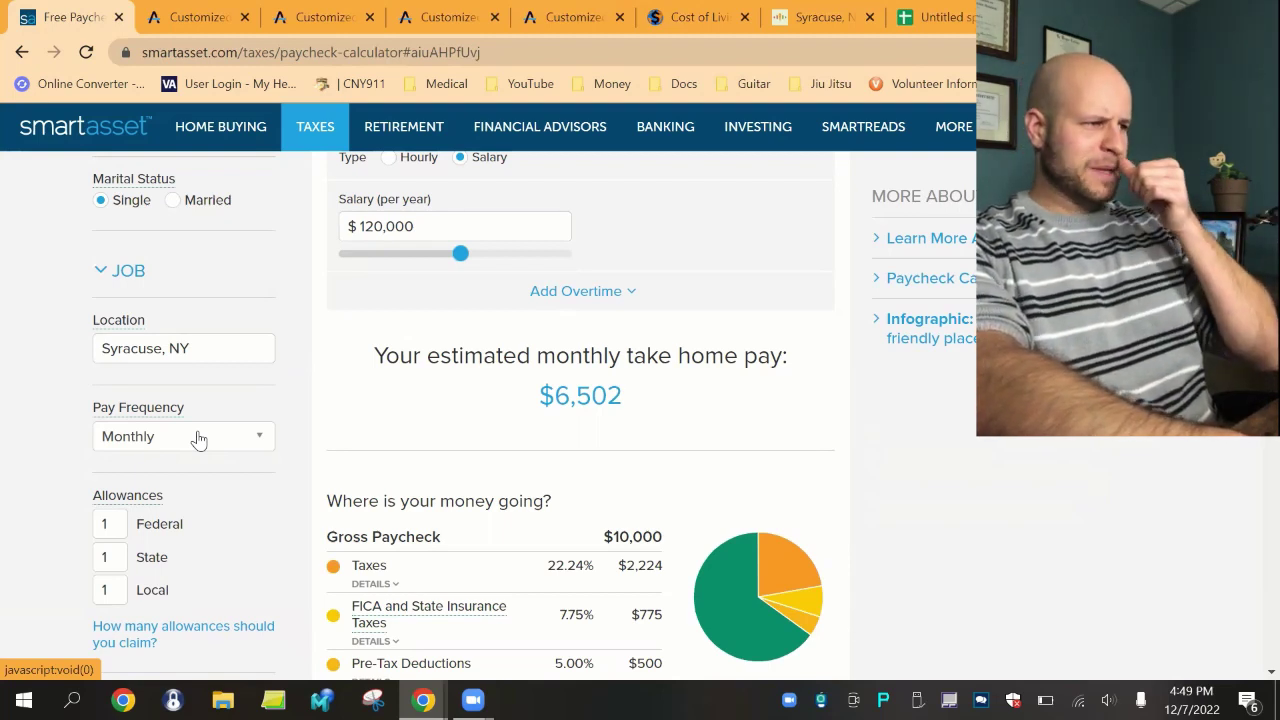
{"action": "scroll", "coordinate": [223, 360], "scroll_direction": "up", "scroll_amount": 1}
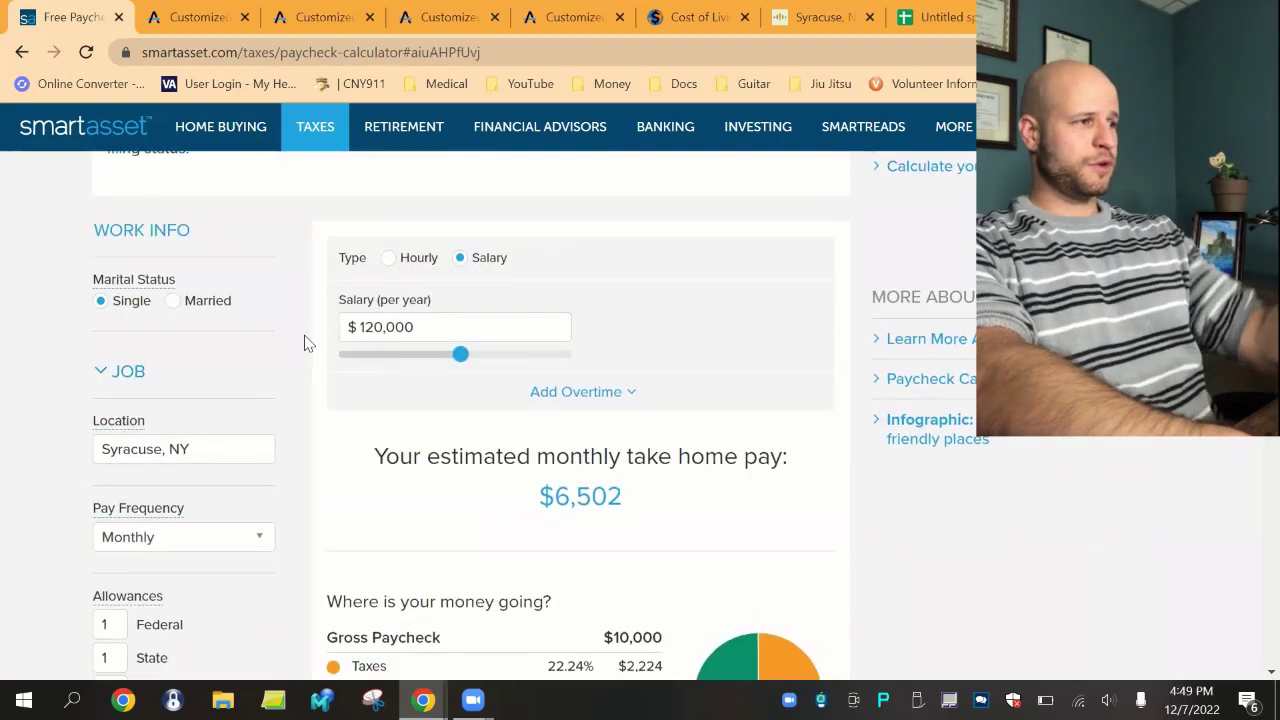
{"action": "scroll", "coordinate": [183, 337], "scroll_direction": "up", "scroll_amount": 1}
{"action": "scroll", "coordinate": [197, 346], "scroll_direction": "down", "scroll_amount": 2}
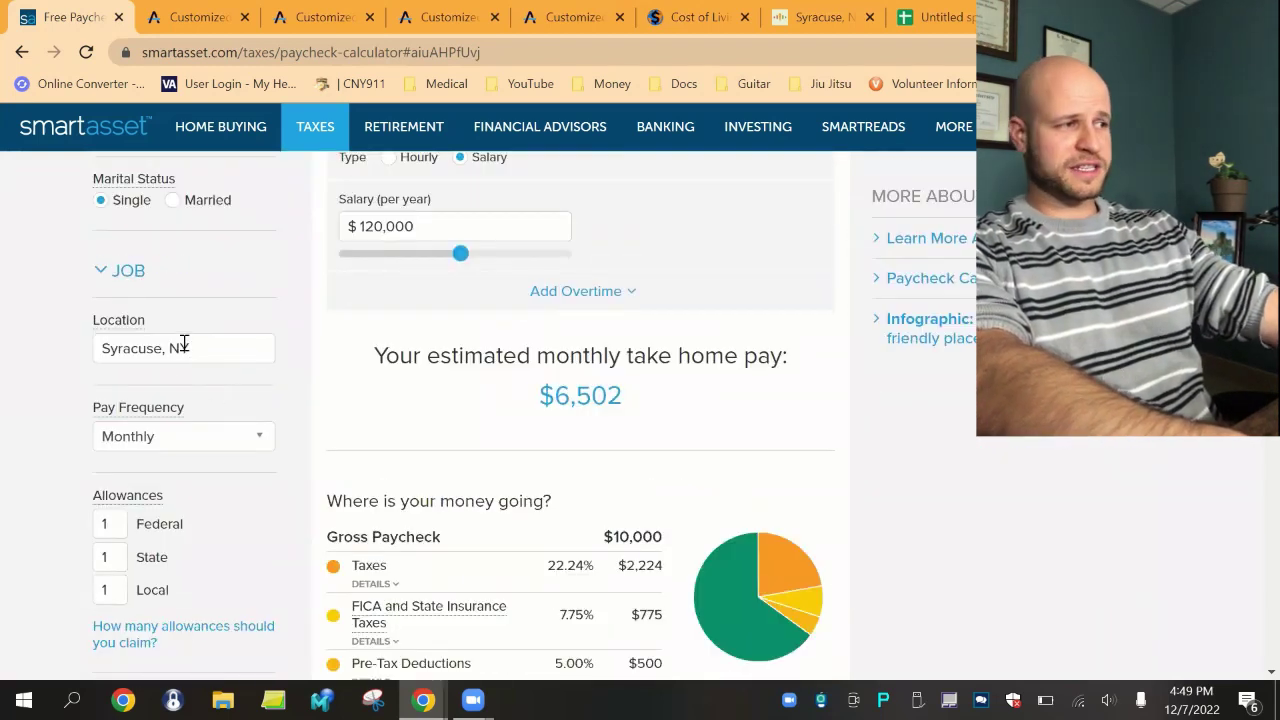
{"action": "scroll", "coordinate": [183, 344], "scroll_direction": "down", "scroll_amount": 1}
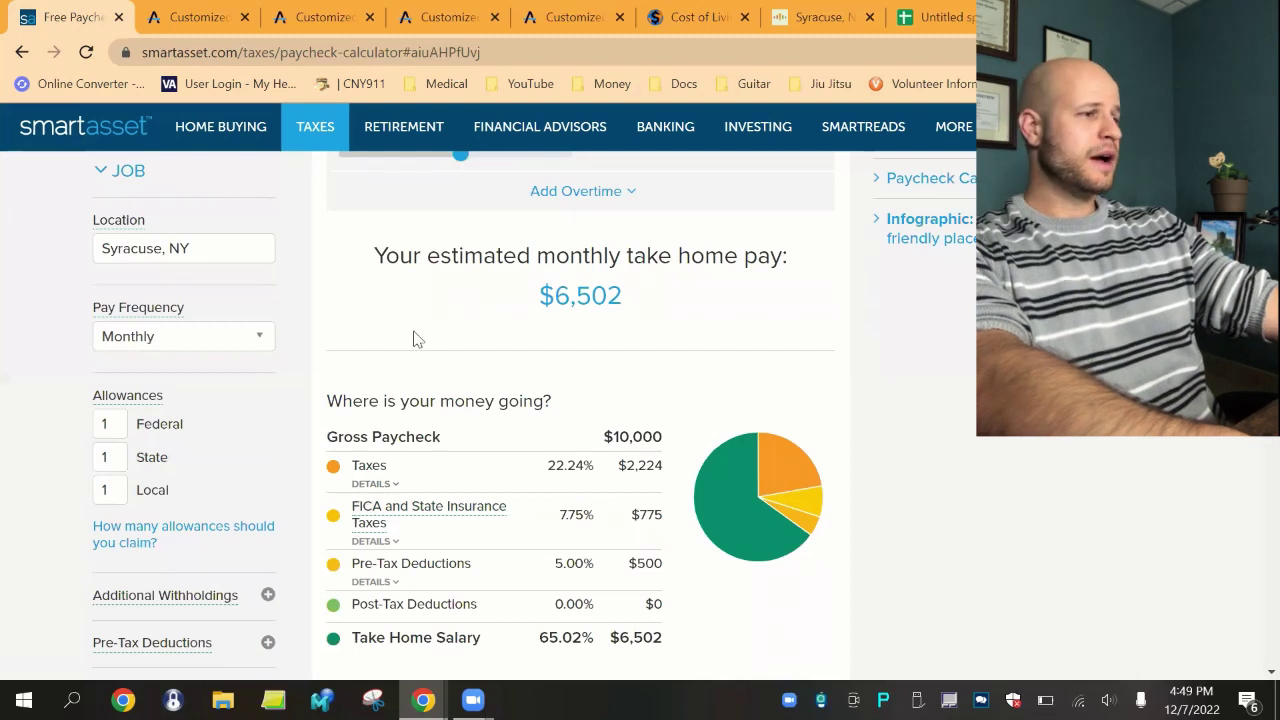
{"action": "scroll", "coordinate": [362, 402], "scroll_direction": "up", "scroll_amount": 2}
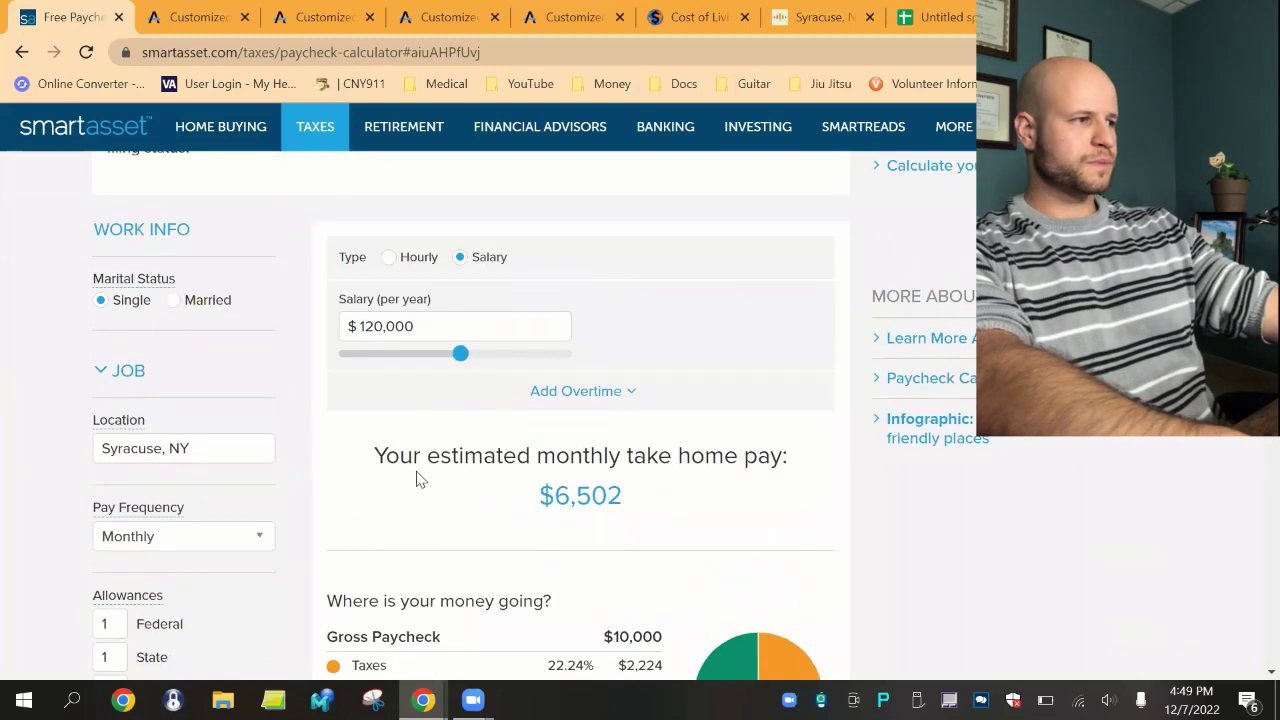
{"action": "scroll", "coordinate": [257, 463], "scroll_direction": "up", "scroll_amount": 1}
{"action": "scroll", "coordinate": [266, 471], "scroll_direction": "down", "scroll_amount": 1}
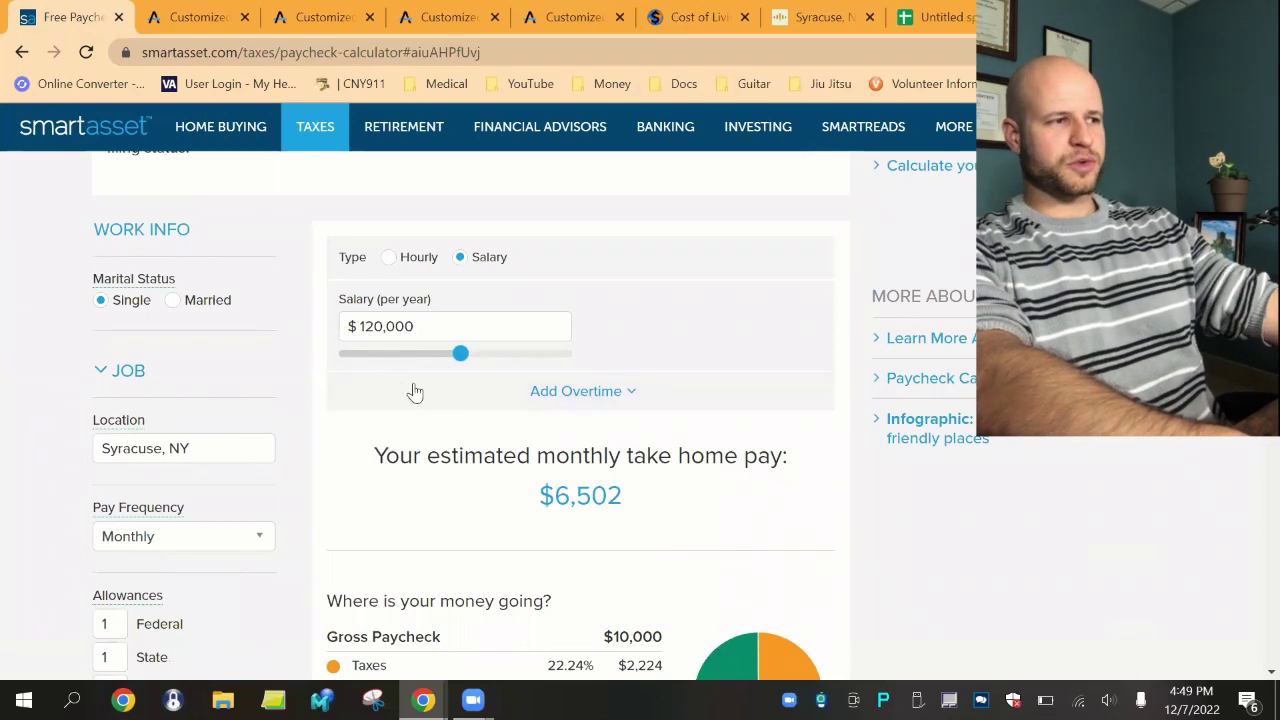
- Review how the gross paycheck splits into taxes, FICA, pre-tax deductions and take home salary
{"action": "scroll", "coordinate": [410, 395], "scroll_direction": "down", "scroll_amount": 2}
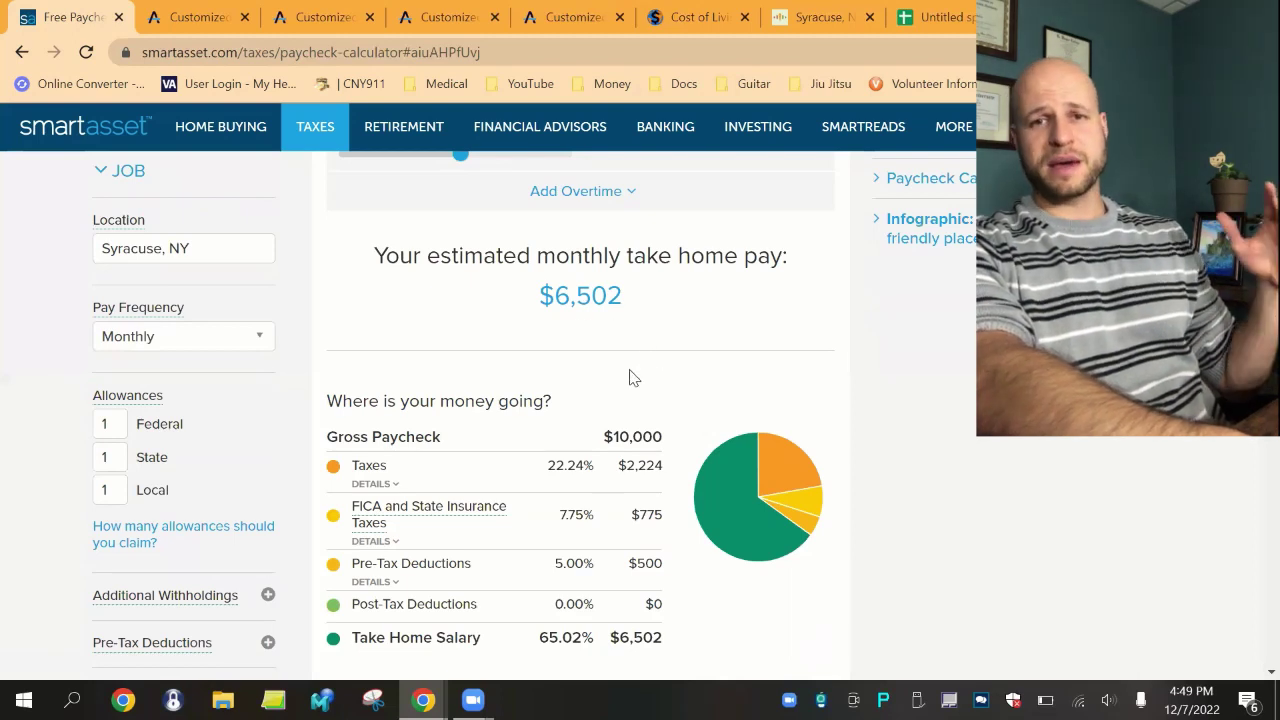
{"action": "scroll", "coordinate": [586, 405], "scroll_direction": "down", "scroll_amount": 1}
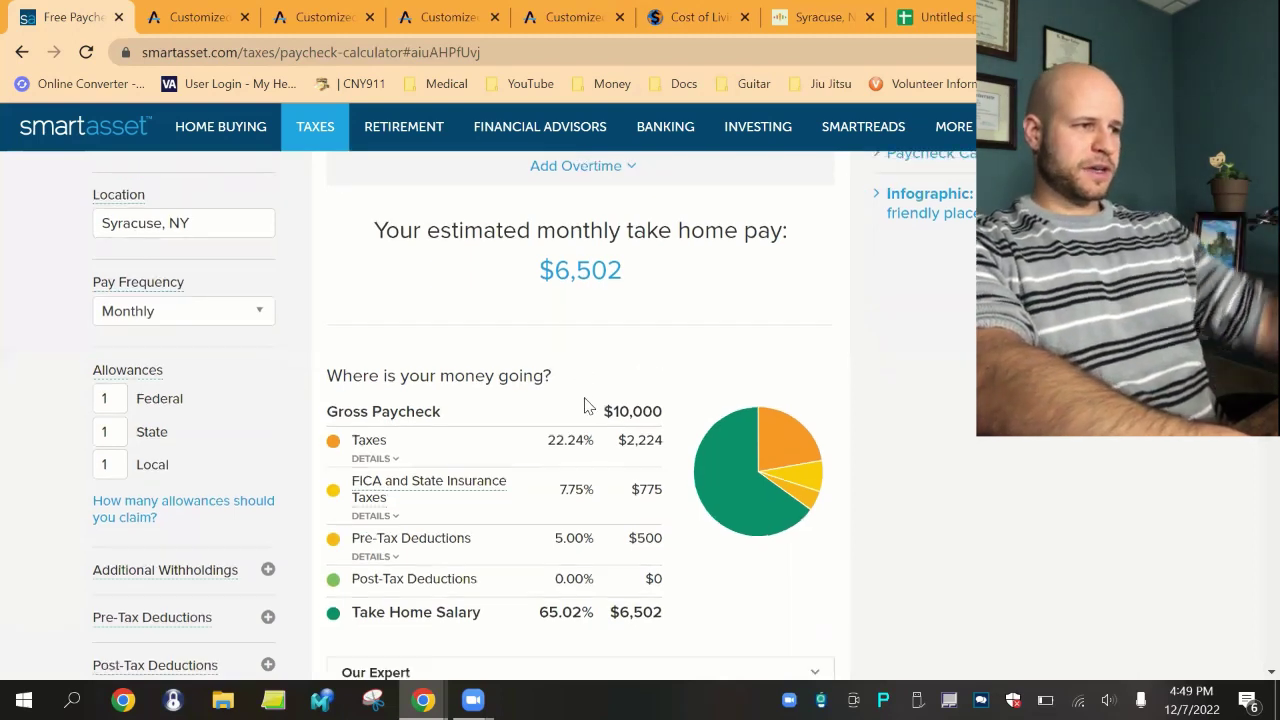
{"action": "scroll", "coordinate": [548, 442], "scroll_direction": "down", "scroll_amount": 1}
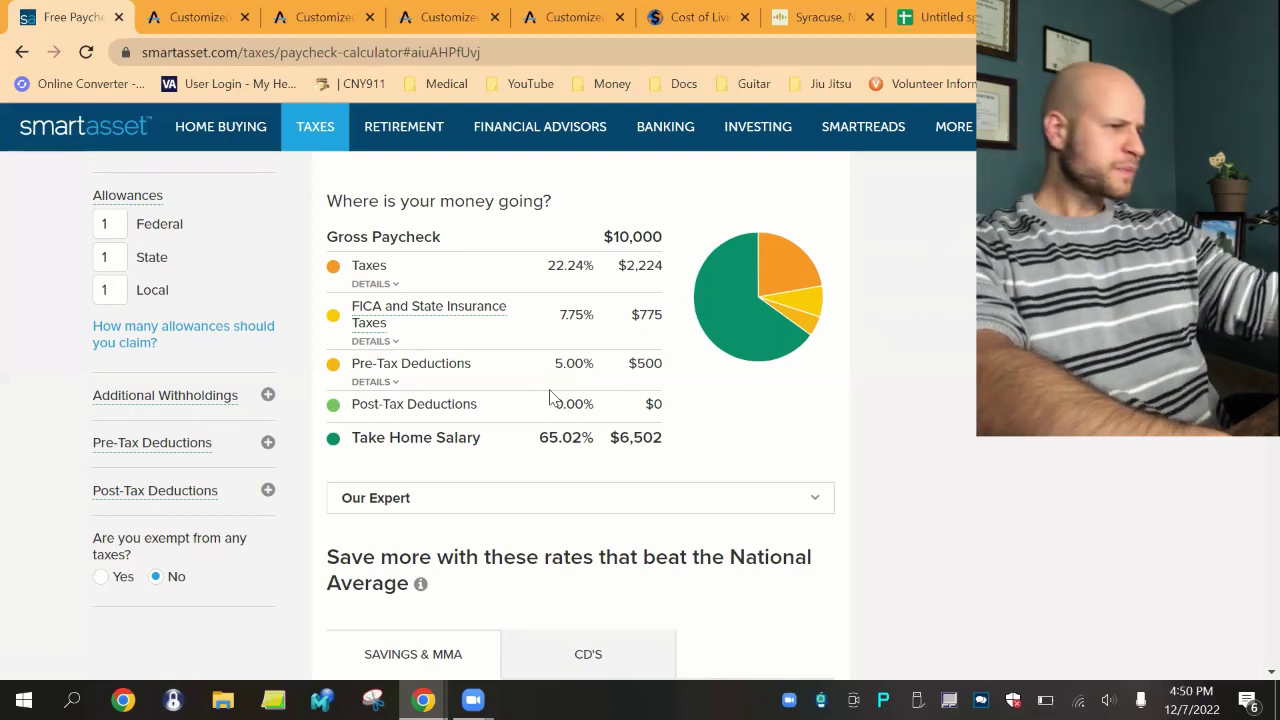
{"action": "scroll", "coordinate": [463, 405], "scroll_direction": "up", "scroll_amount": 4}
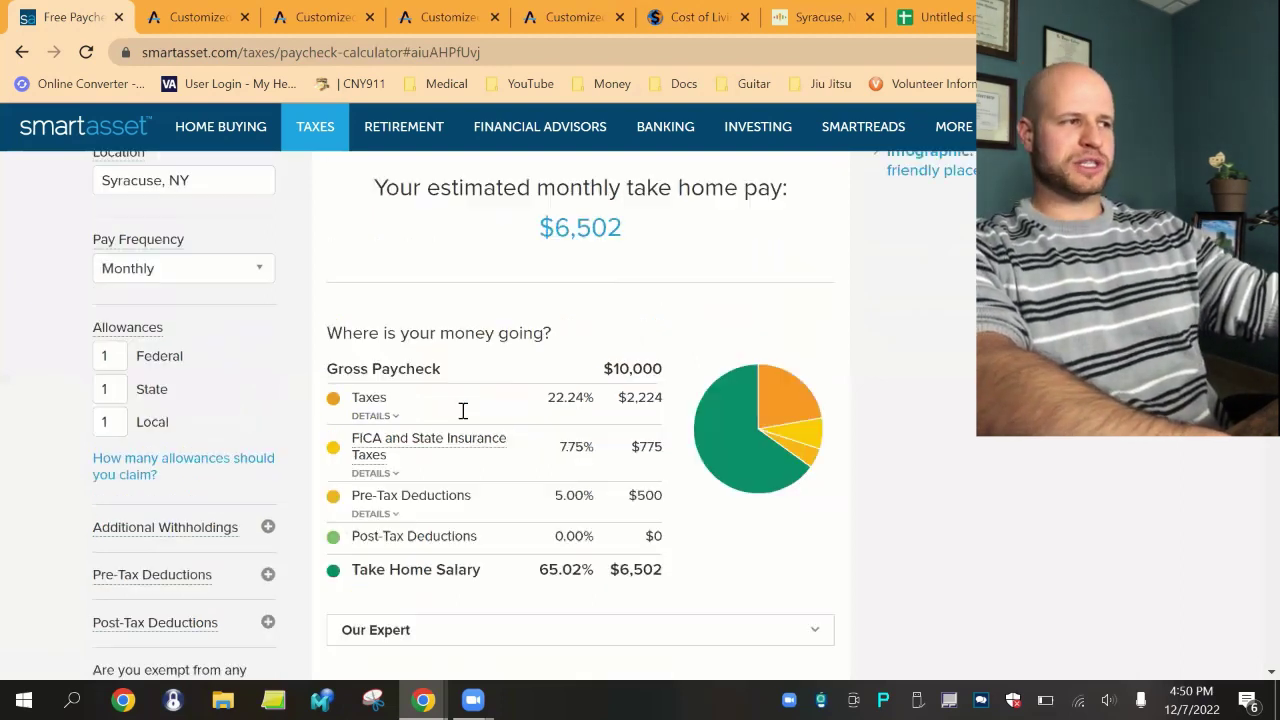
{"action": "scroll", "coordinate": [360, 414], "scroll_direction": "down", "scroll_amount": 3}
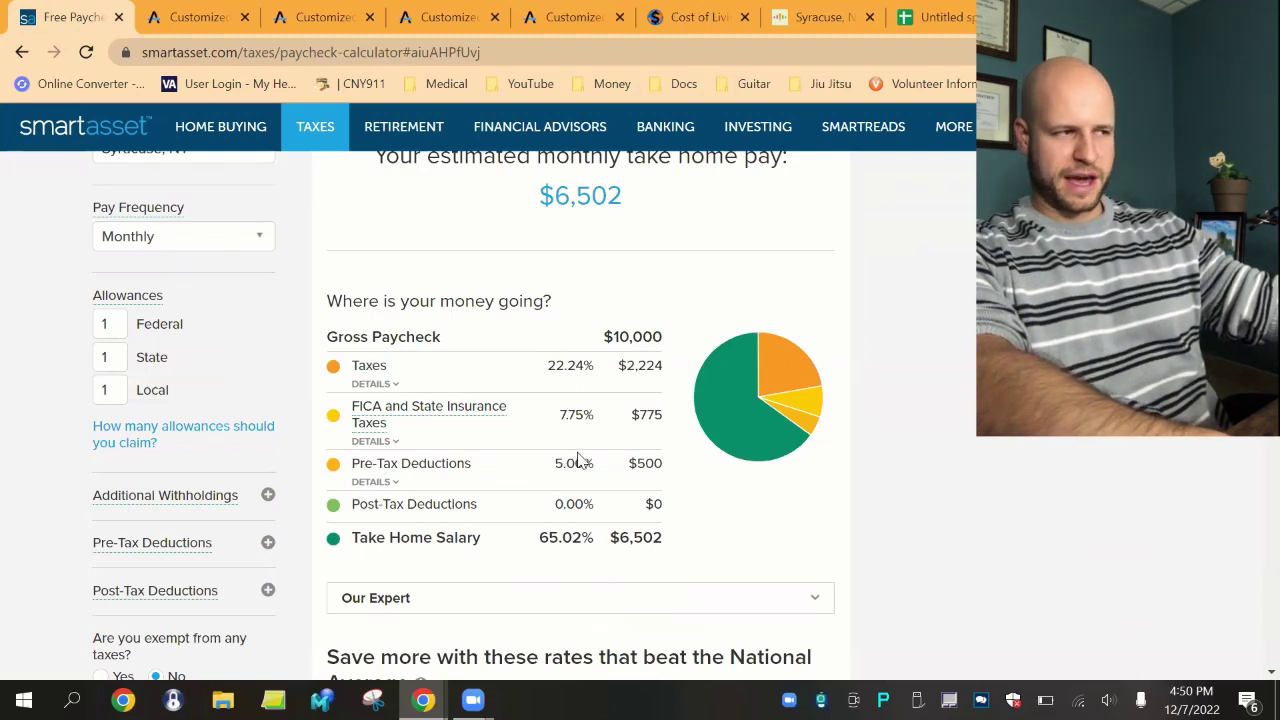
{"action": "scroll", "coordinate": [520, 489], "scroll_direction": "up", "scroll_amount": 3}
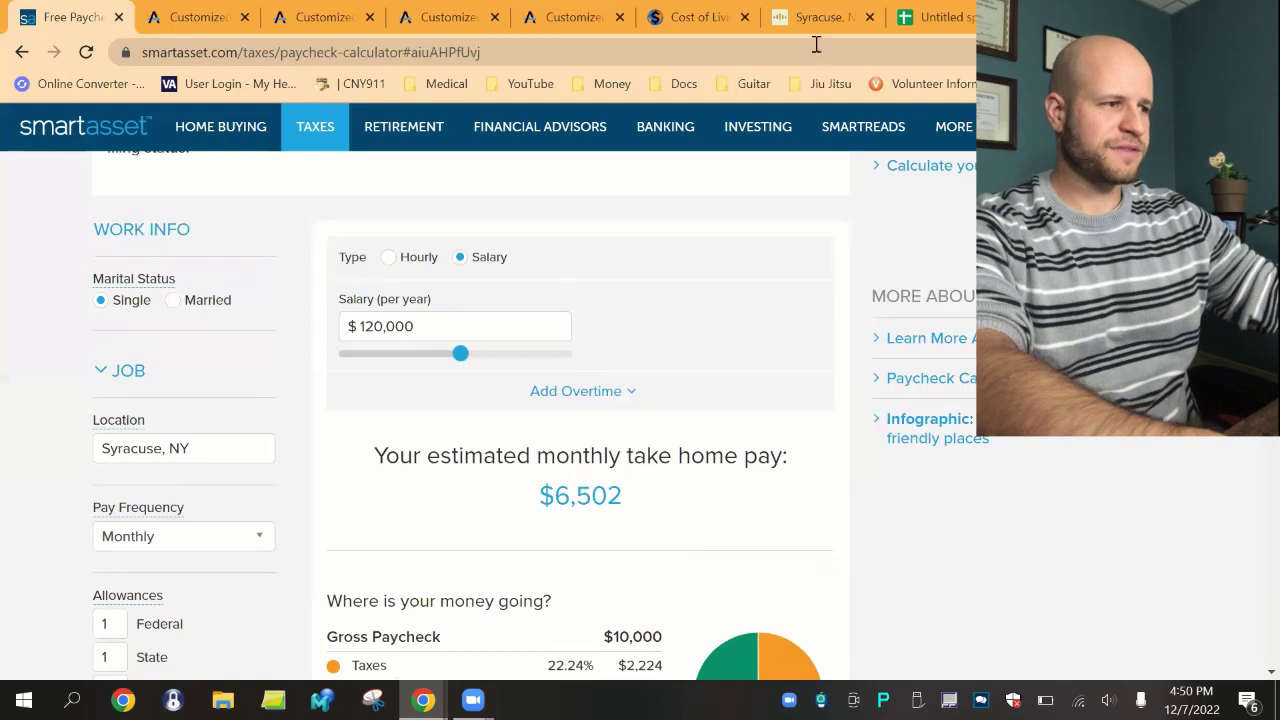
- Switch to the Google Sheets budget and enter 6500 for TOTAL MONTHLY MONEY in D3
{"action": "left_click", "coordinate": [945, 4]}
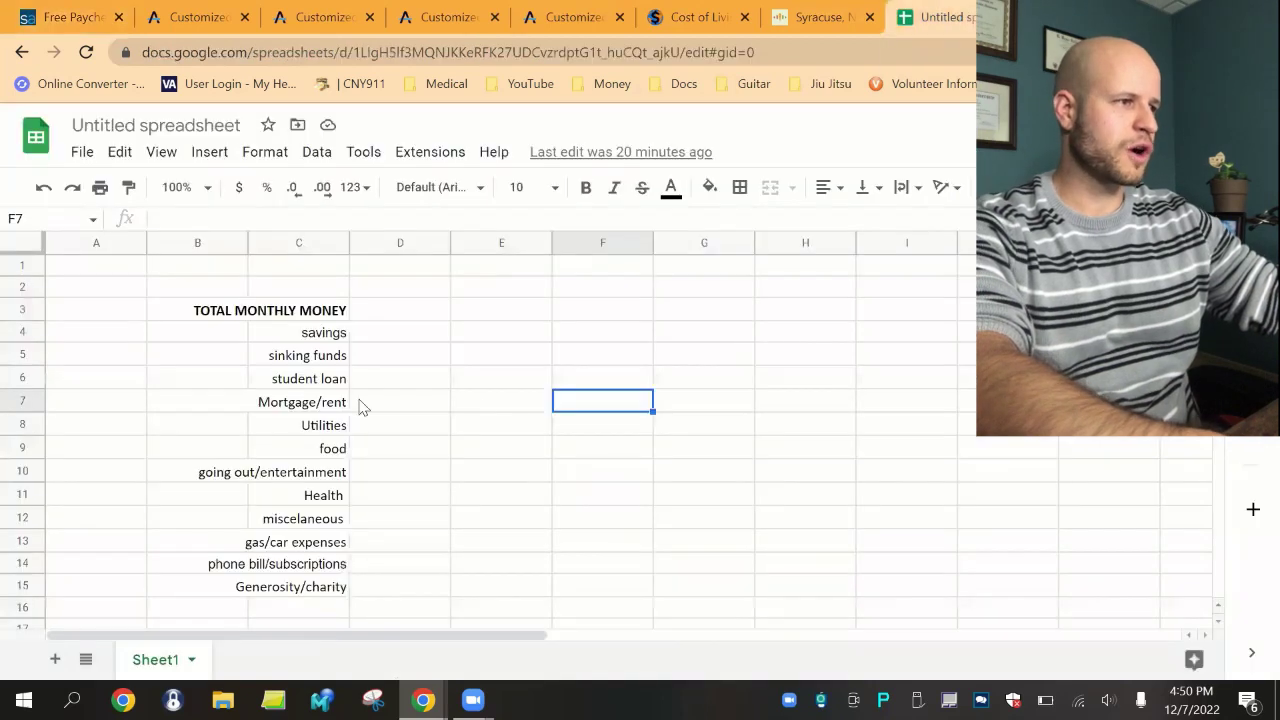
{"action": "left_click", "coordinate": [402, 313]}
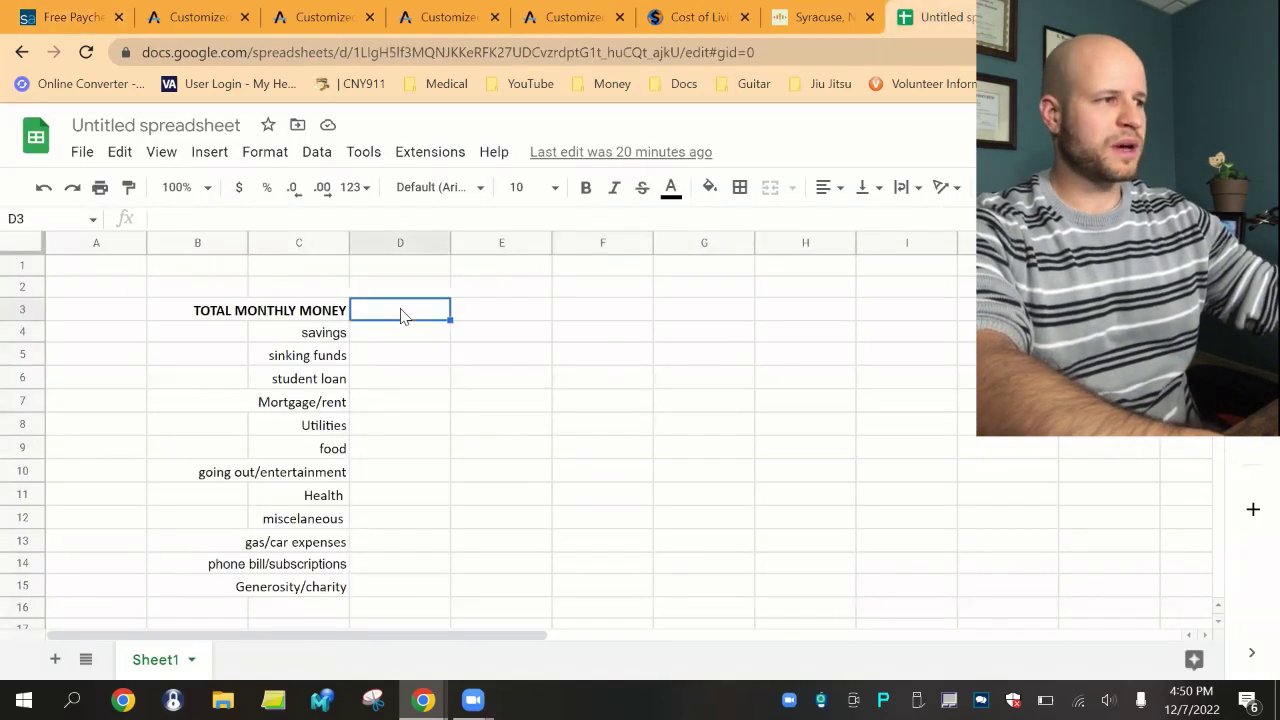
{"action": "type", "text": "6500"}
{"action": "left_click", "coordinate": [608, 314]}
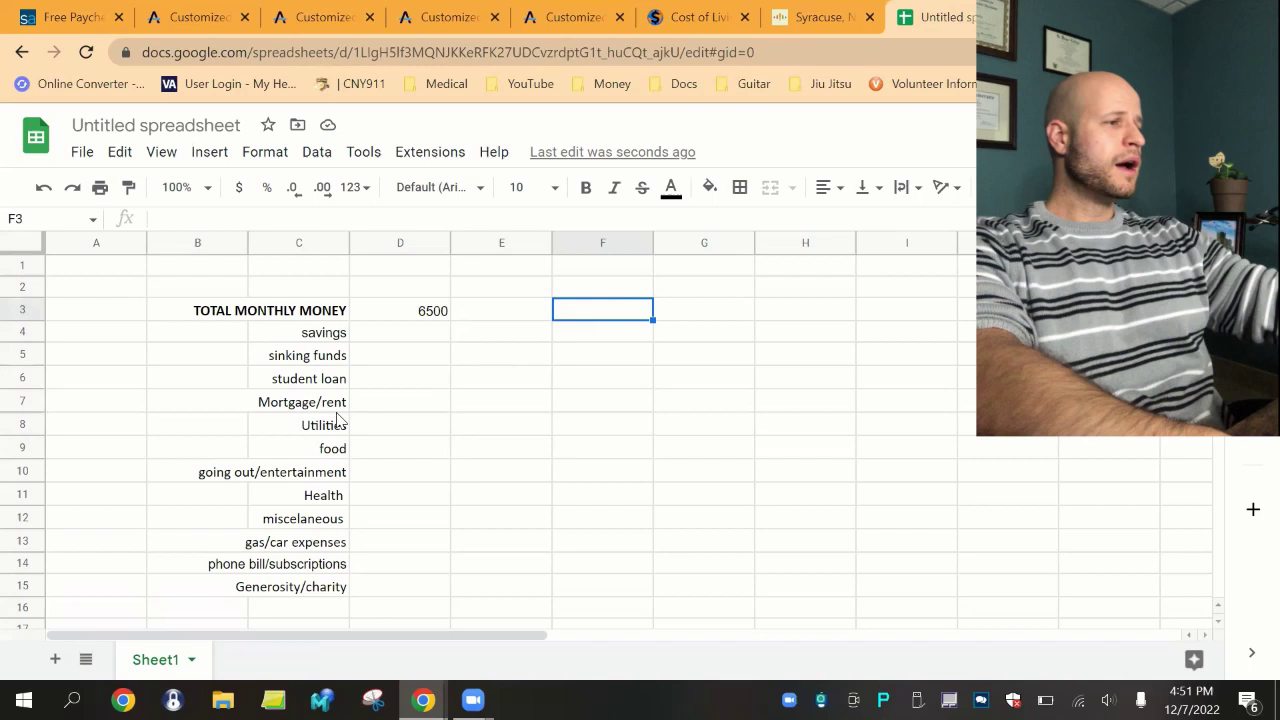
- Revisit the SmartAsset paycheck estimate and the livingcost.org Syracuse cost table, and return to the budget spreadsheet
{"action": "left_click", "coordinate": [95, 15]}
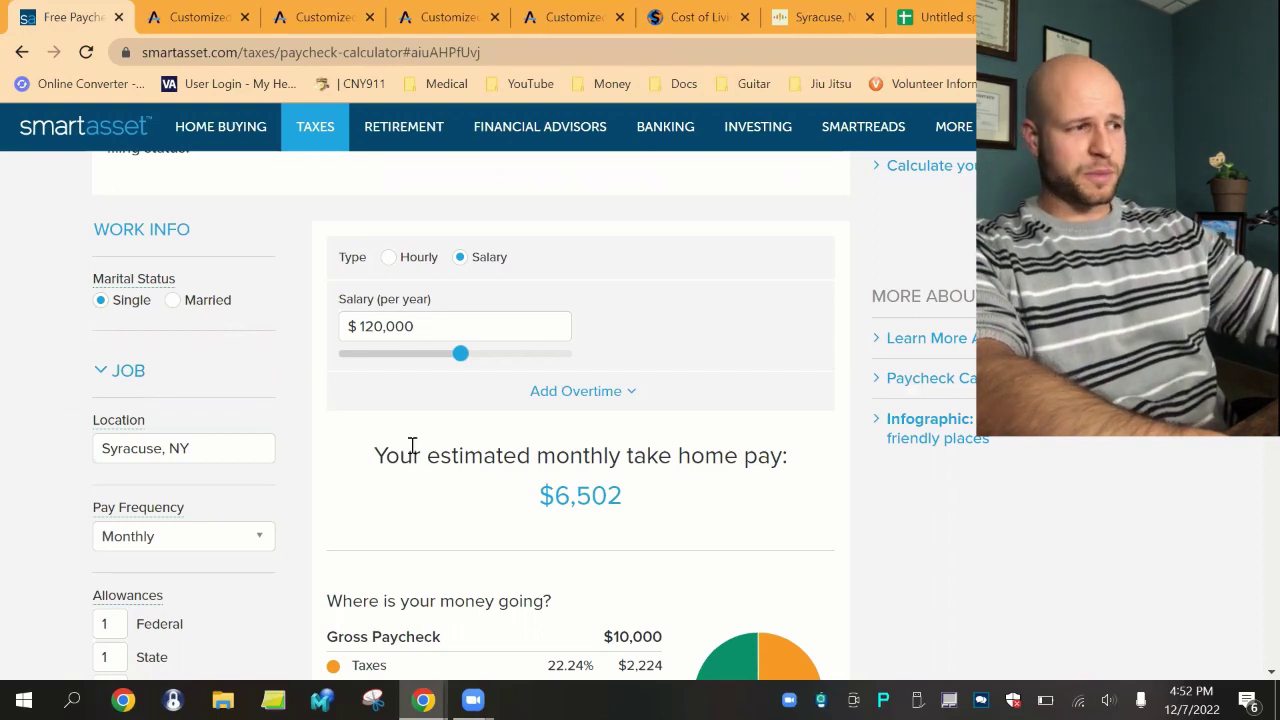
{"action": "mouse_move", "coordinate": [756, 170]}
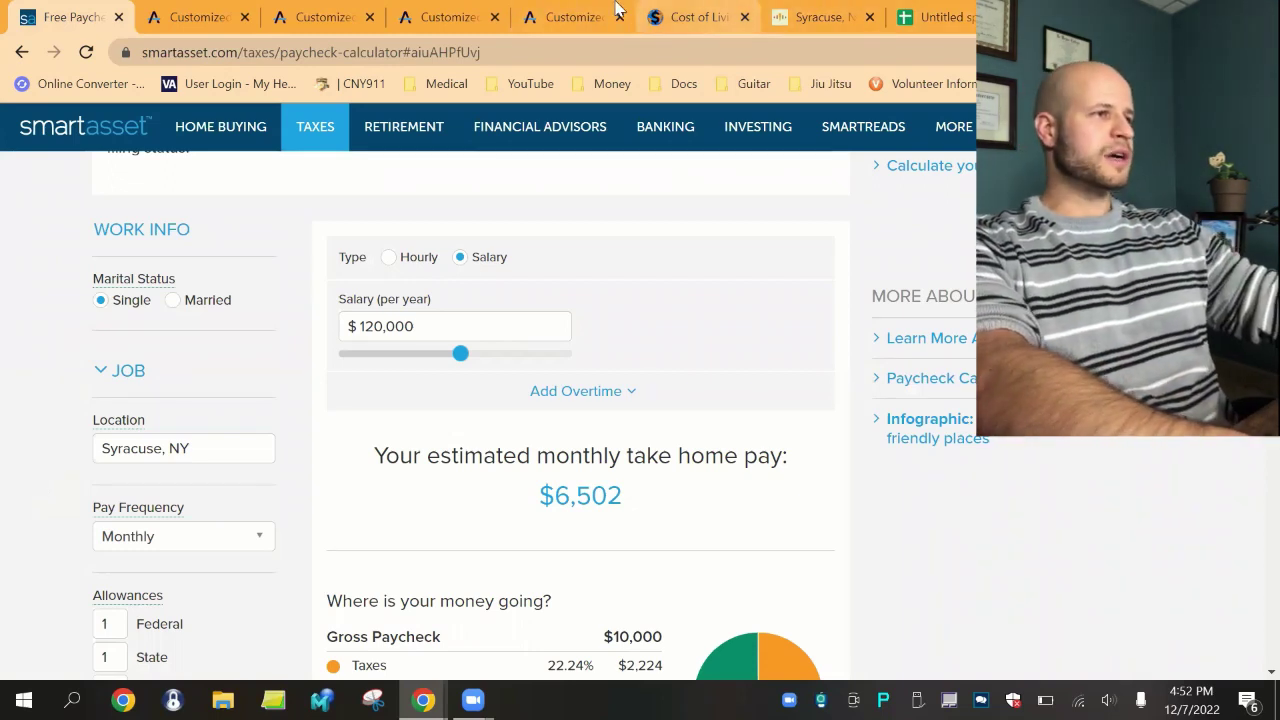
{"action": "left_click", "coordinate": [575, 17]}
{"action": "left_click", "coordinate": [697, 17]}
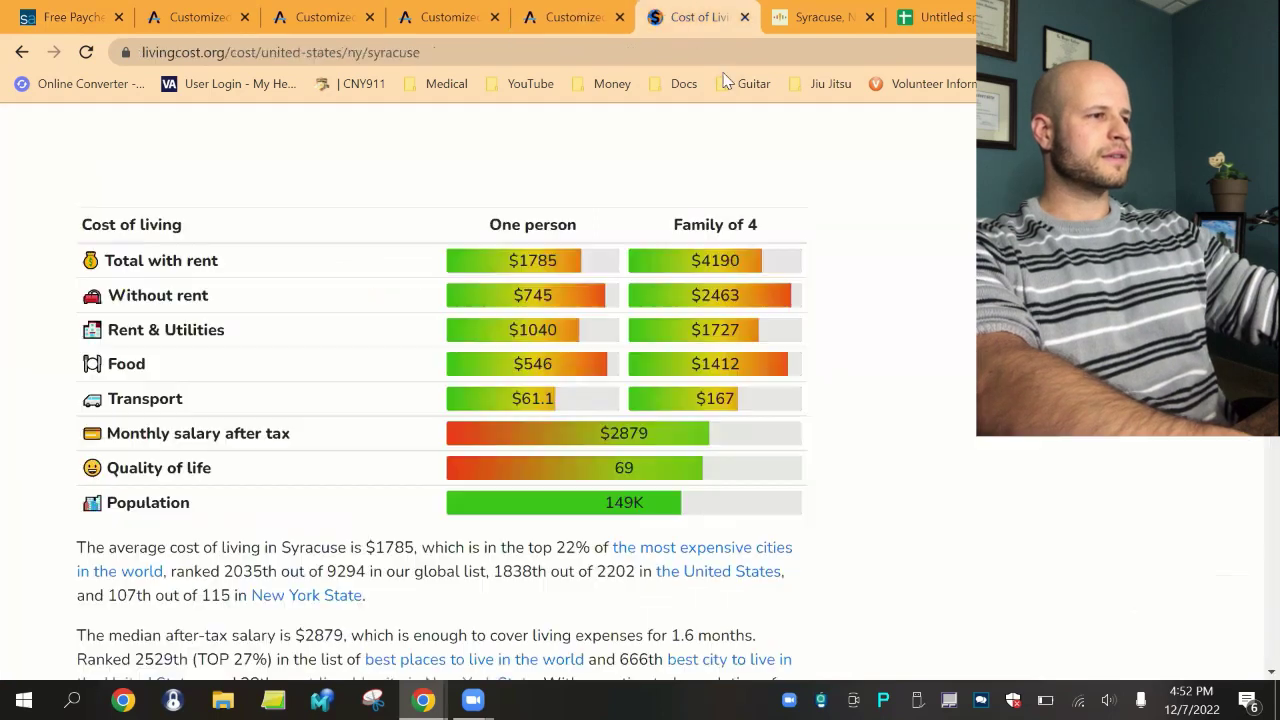
{"action": "left_click", "coordinate": [800, 12]}
{"action": "left_click", "coordinate": [935, 17]}
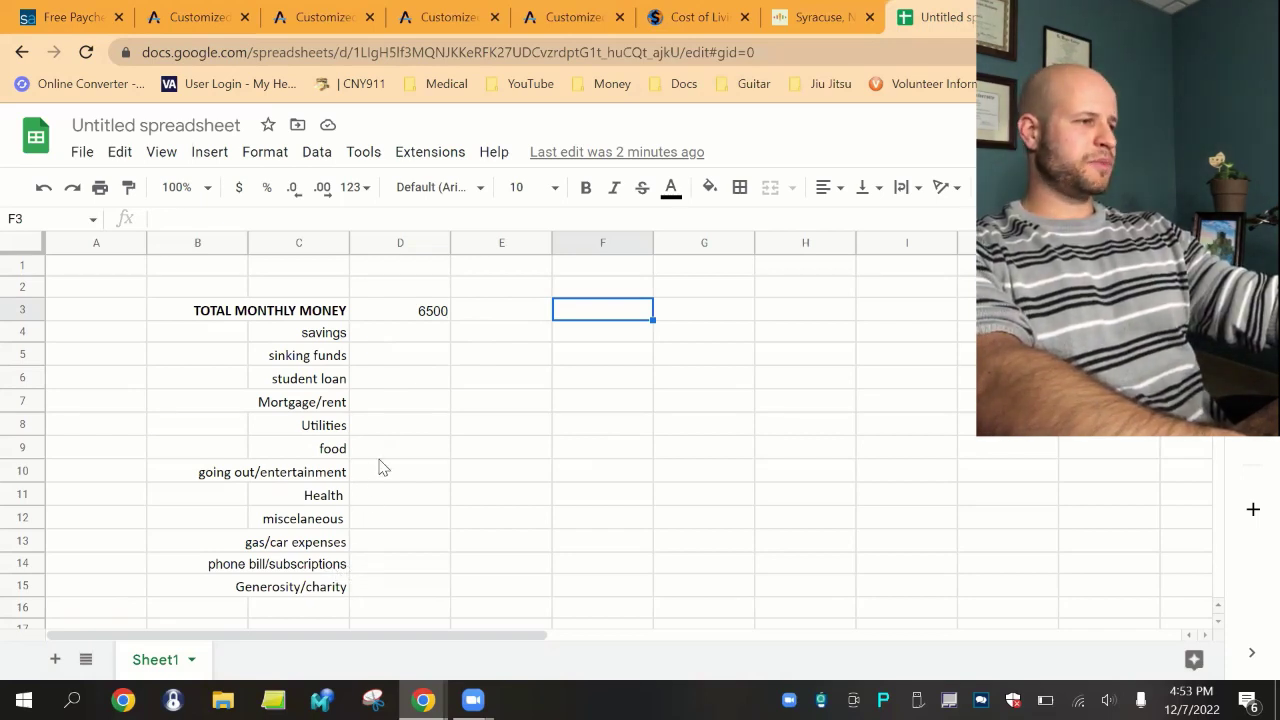
- Check the Syracuse rent figures on livingcost.org and enter 1500 for Mortgage/rent in D7 of the budget
{"action": "left_click", "coordinate": [390, 409]}
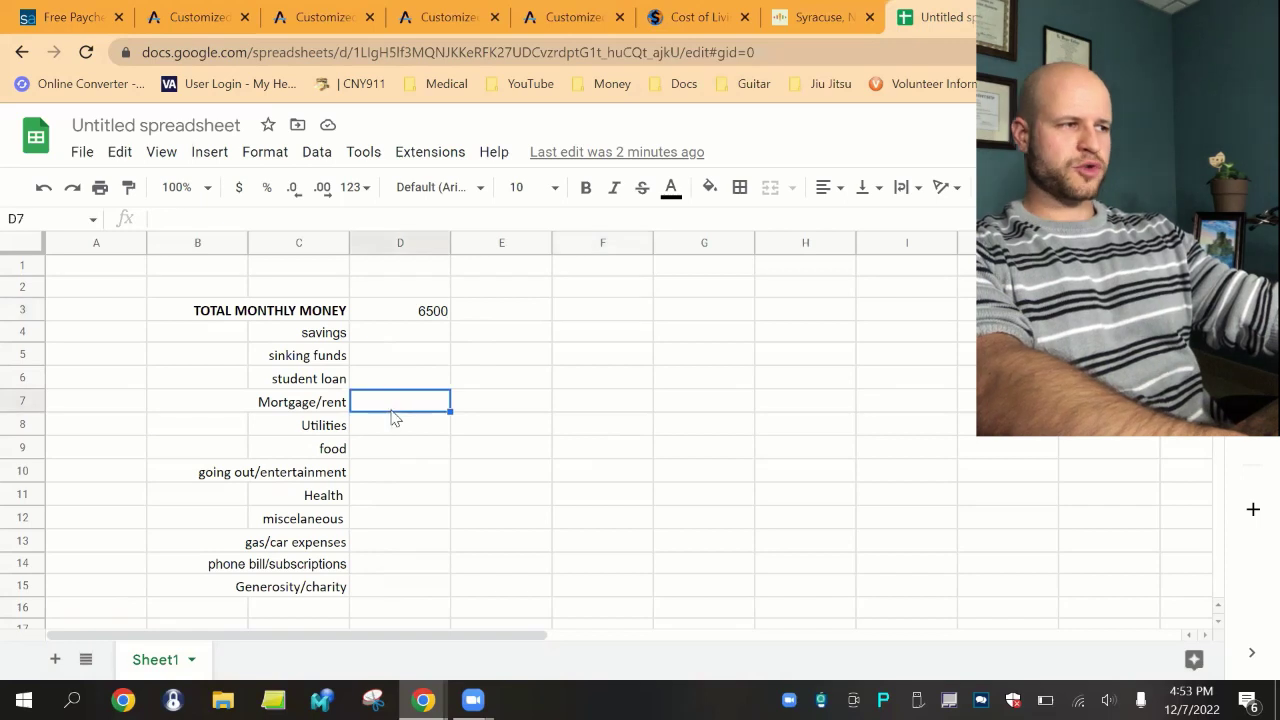
{"action": "left_click", "coordinate": [722, 14]}
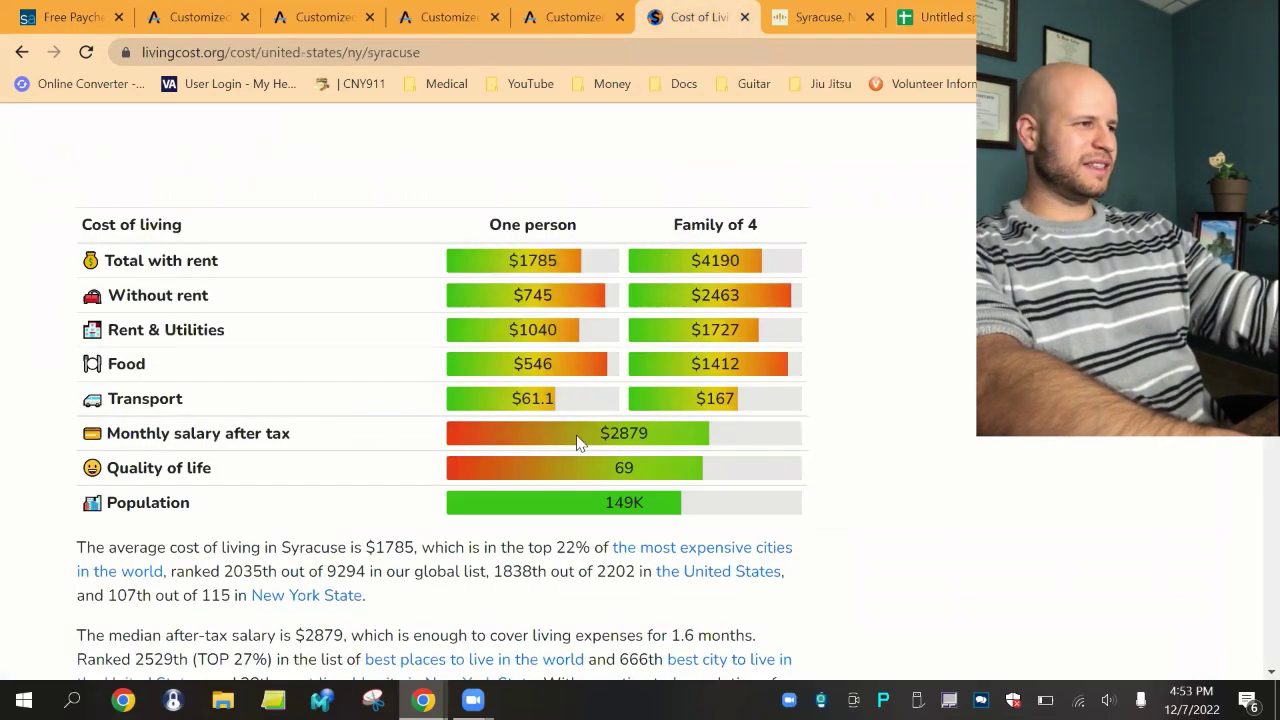
{"action": "scroll", "coordinate": [578, 441], "scroll_direction": "down", "scroll_amount": 6}
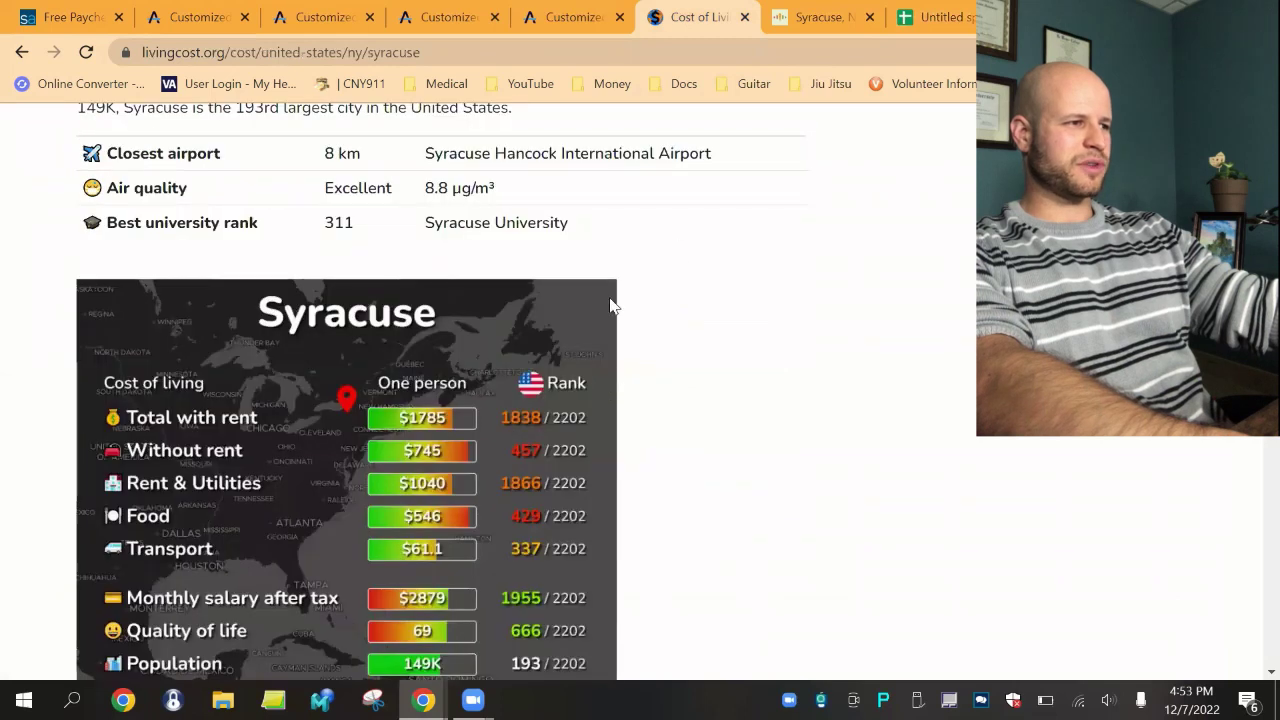
{"action": "left_click", "coordinate": [920, 16]}
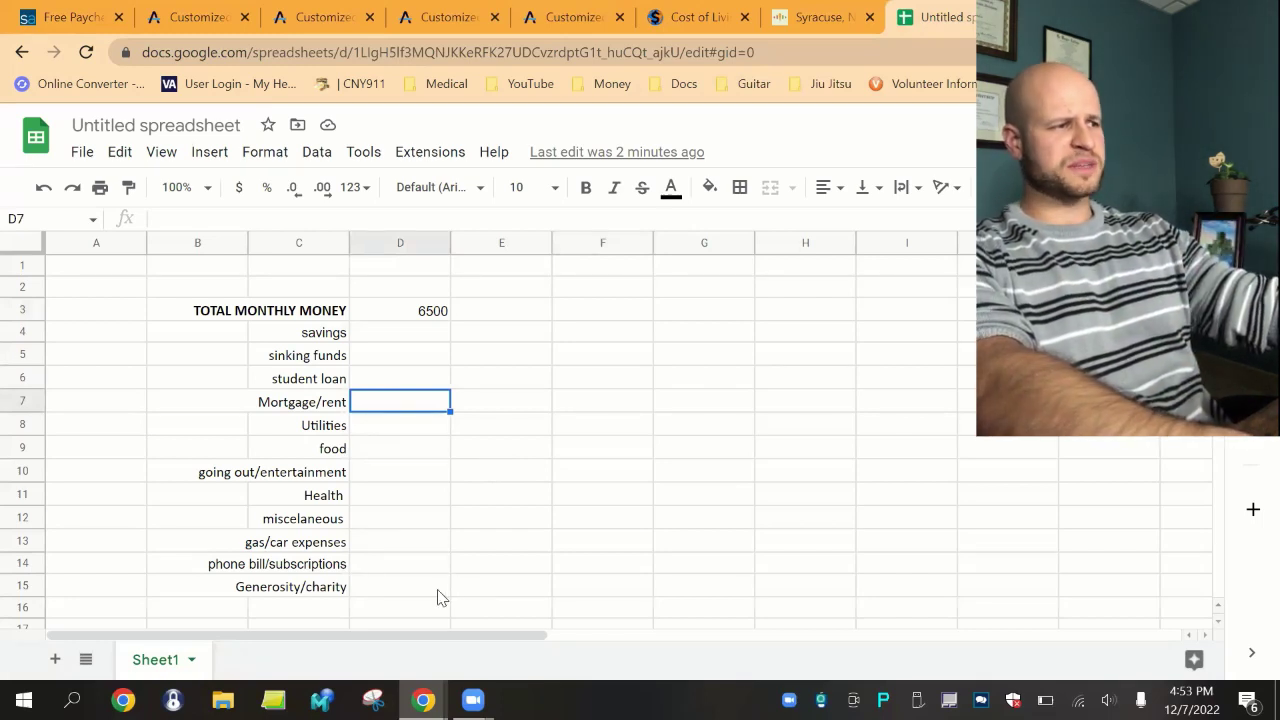
{"action": "type", "text": "1500"}
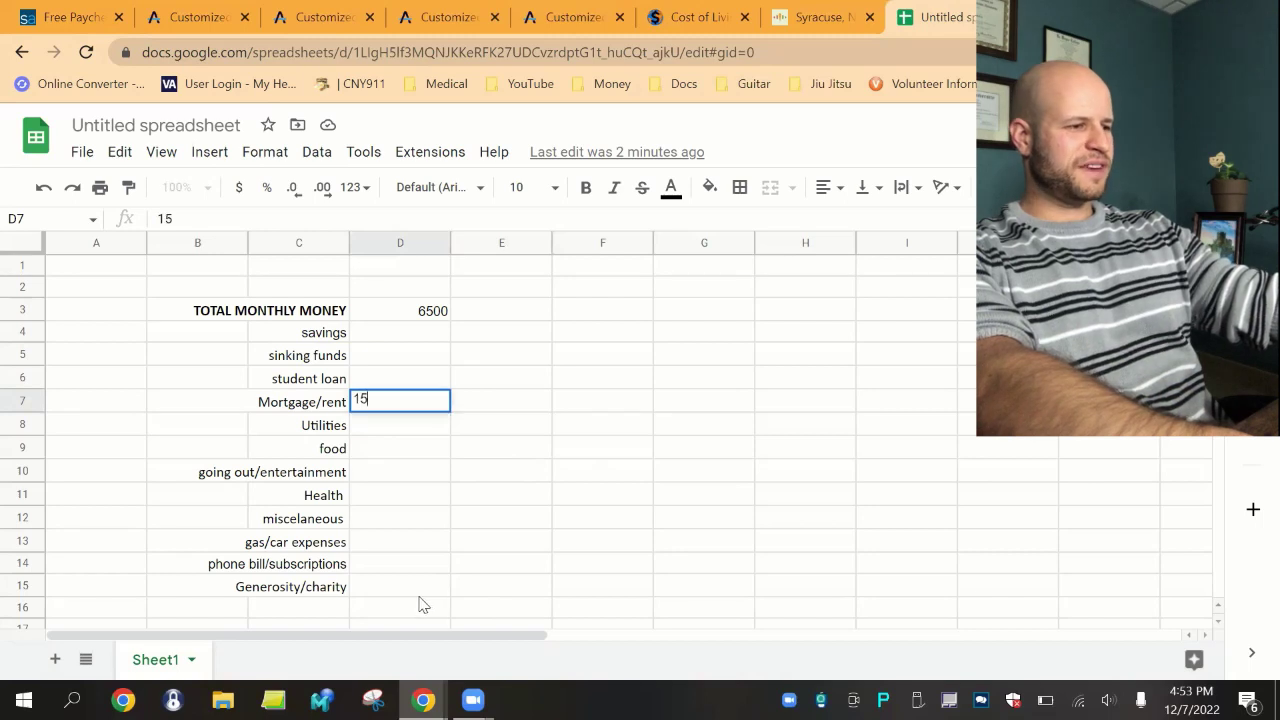
{"action": "left_click", "coordinate": [497, 451]}
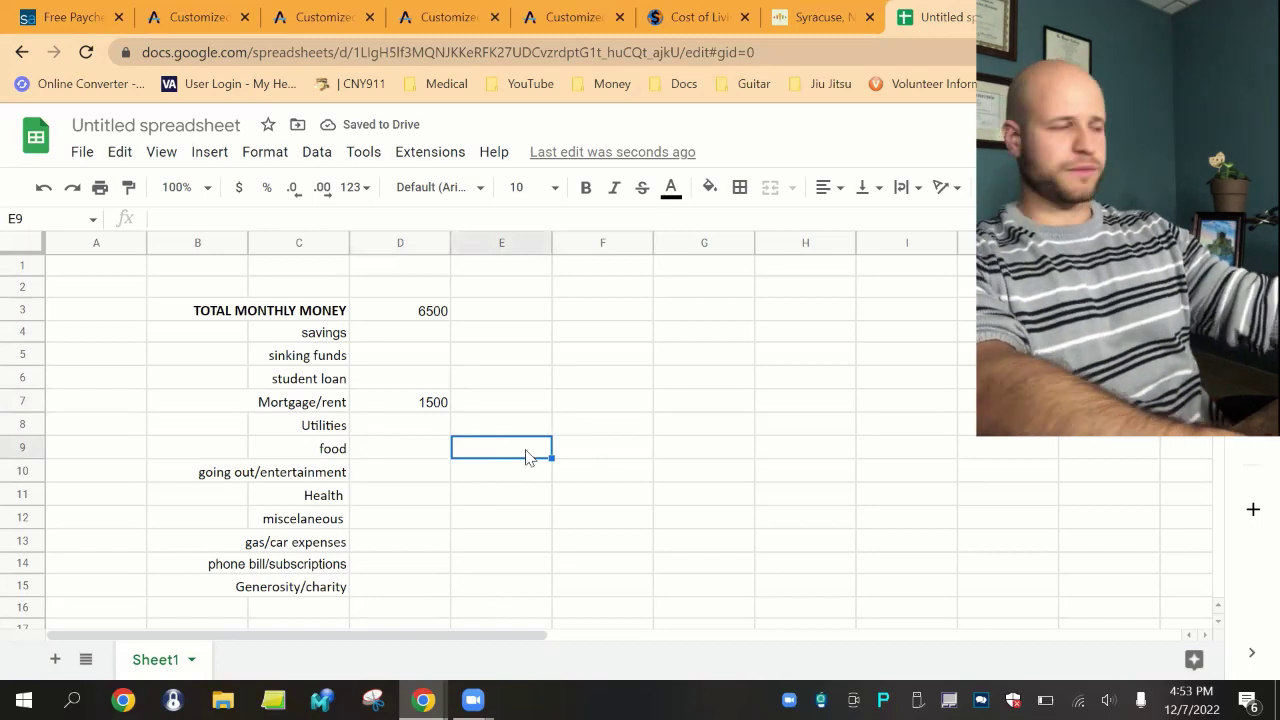
{"action": "left_click", "coordinate": [491, 357]}
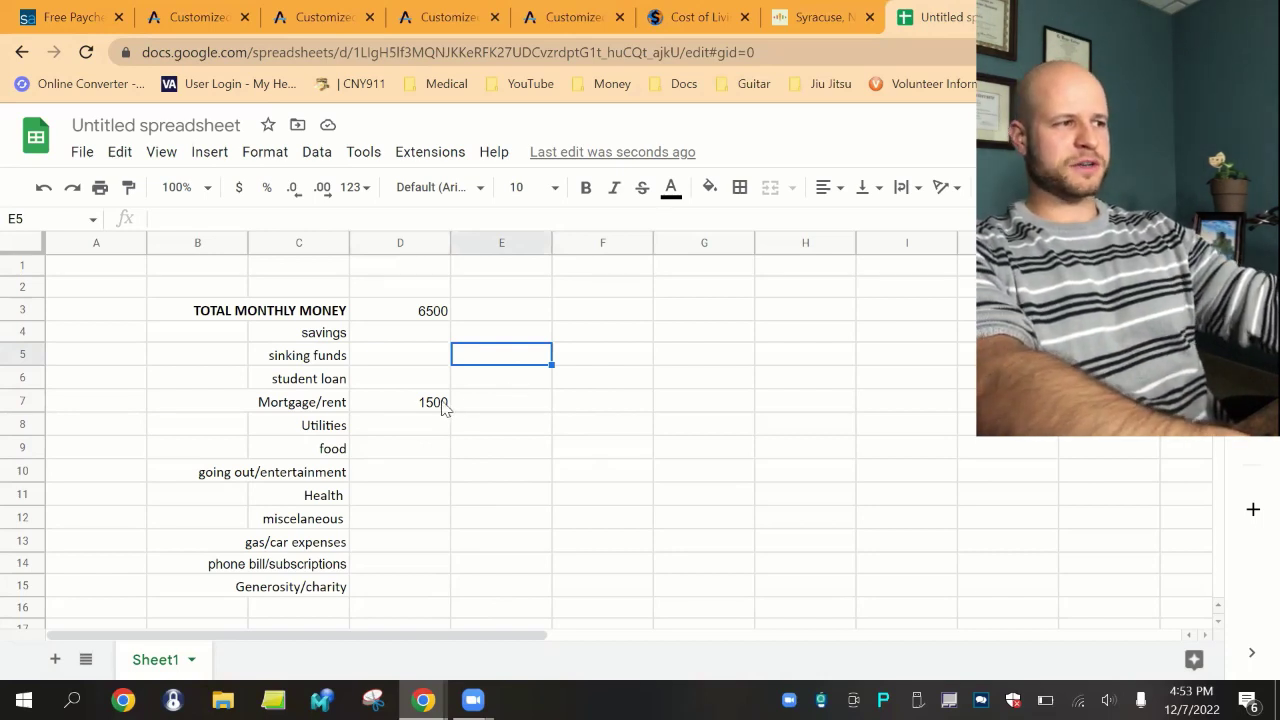
- Recheck the Syracuse living costs and fill in the budget with 200 for Utilities and 400 for food
{"action": "left_click", "coordinate": [703, 12]}
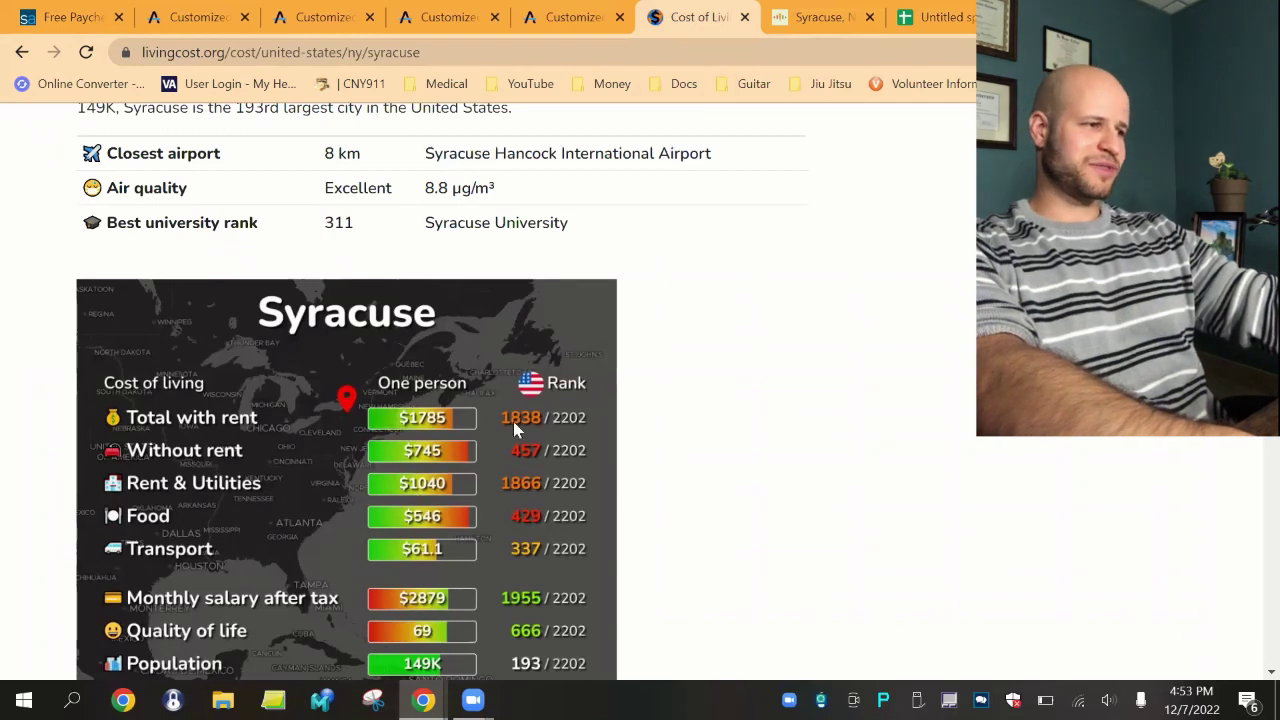
{"action": "left_click", "coordinate": [935, 17]}
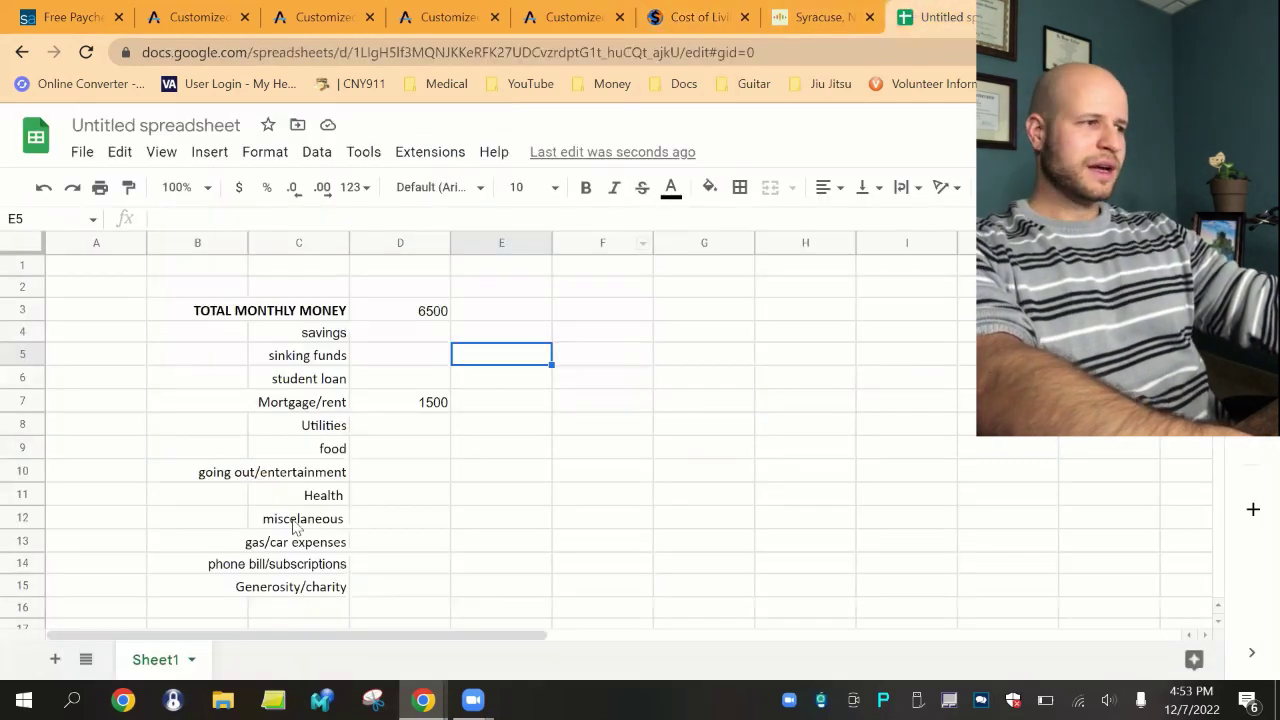
{"action": "left_click", "coordinate": [396, 425]}
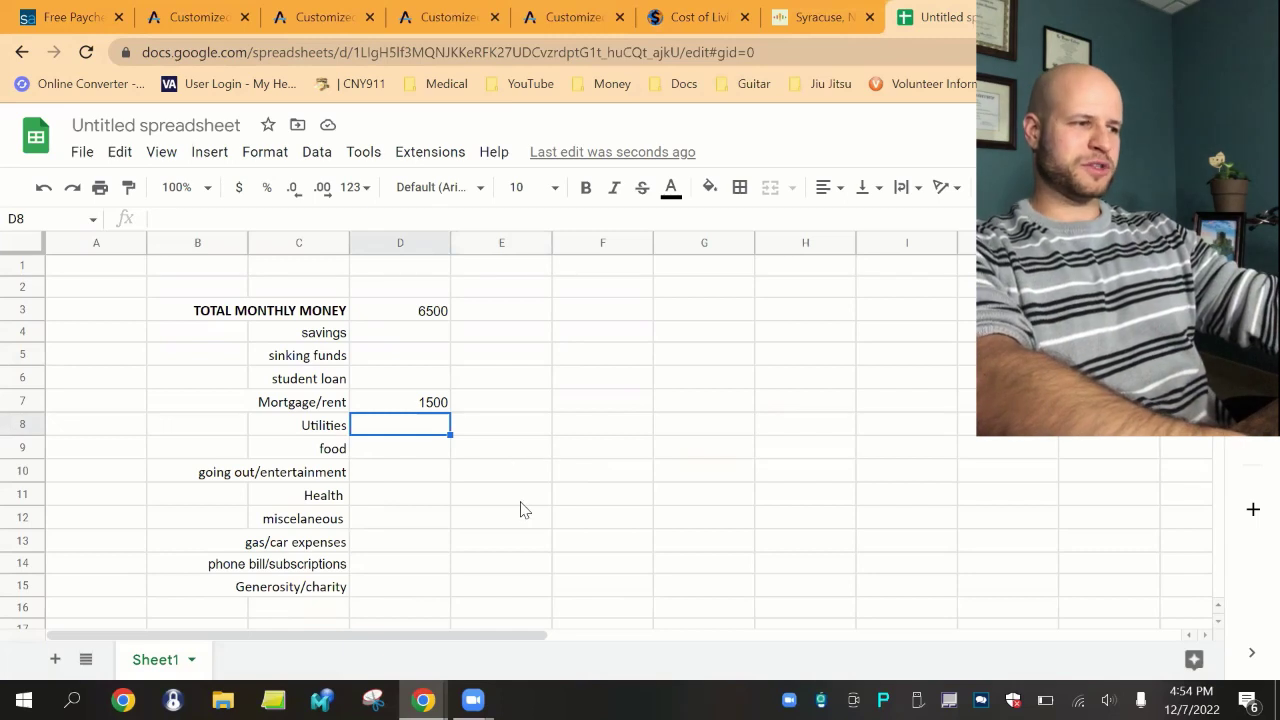
{"action": "type", "text": "200"}
{"action": "key", "text": "Return"}
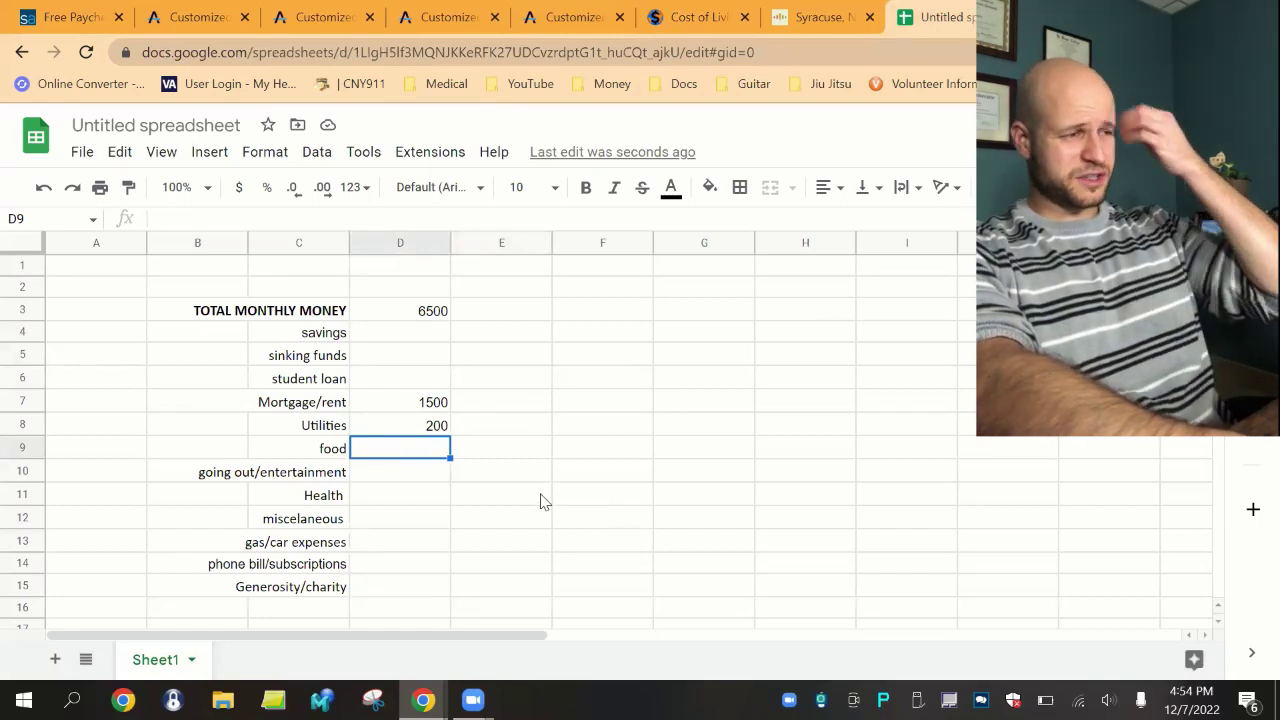
{"action": "type", "text": "400"}
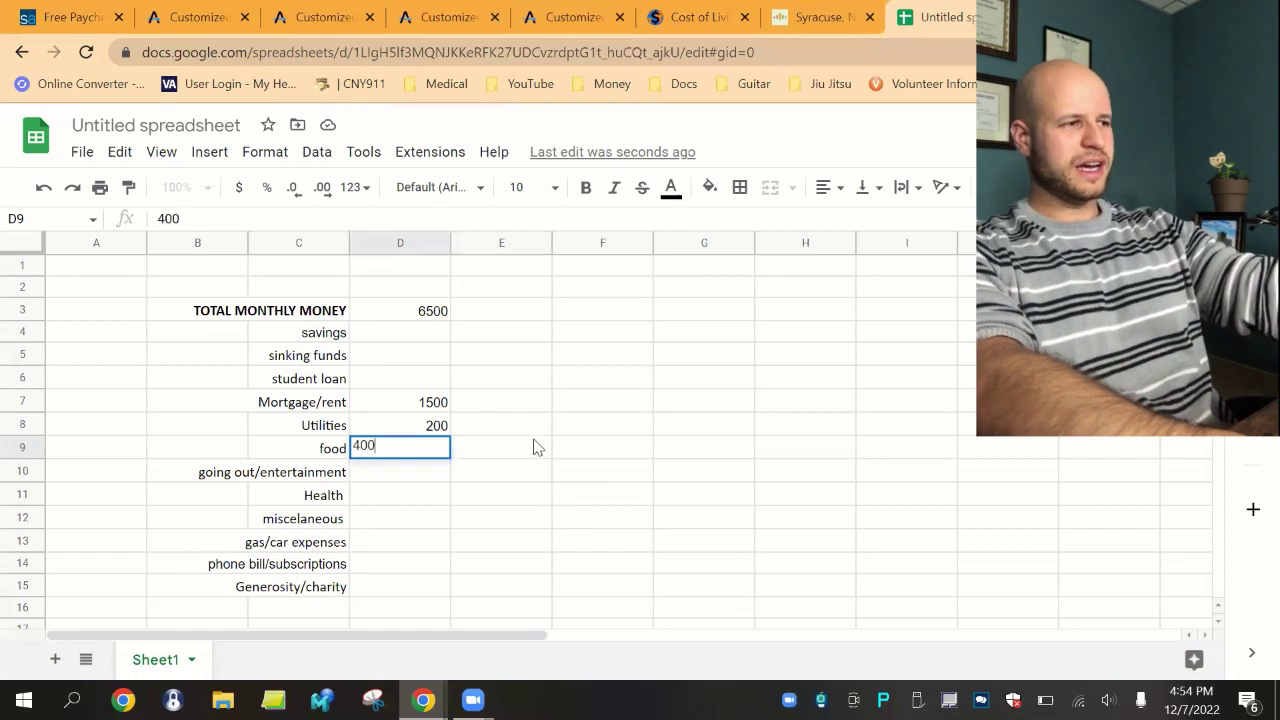
{"action": "left_click", "coordinate": [545, 450]}
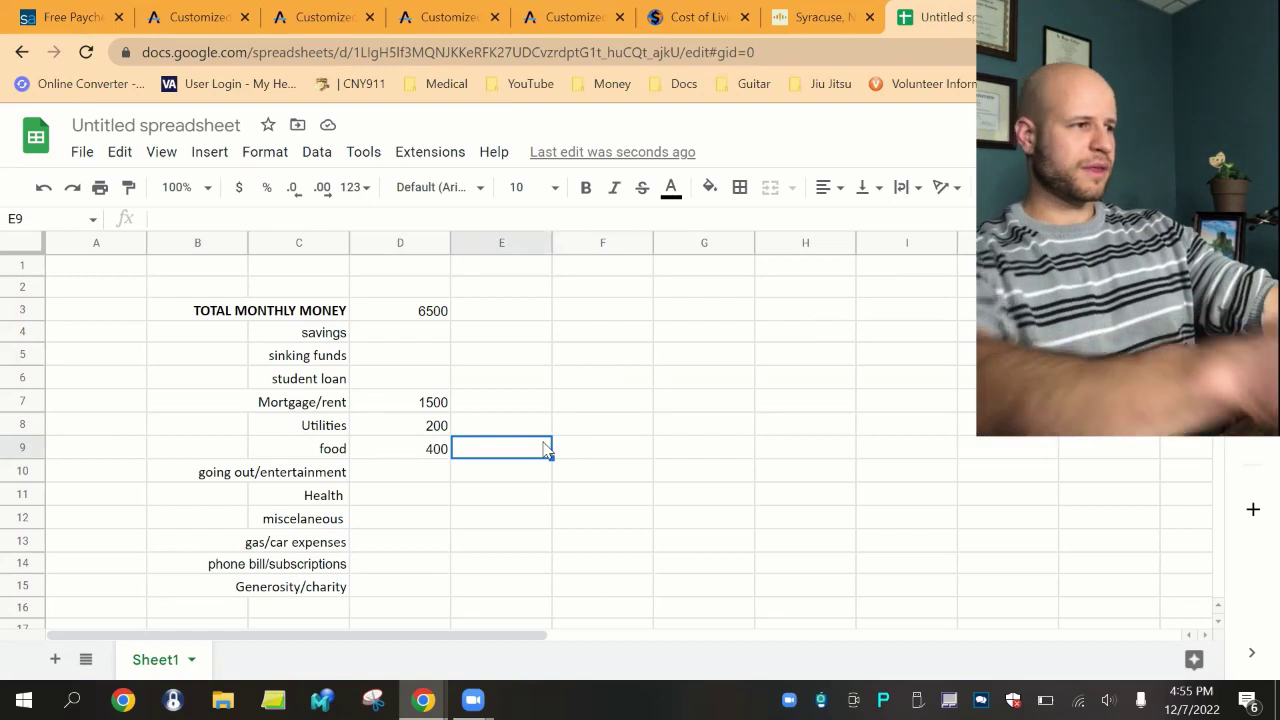
- Enter 300 for going out/entertainment in D10 and 100 for Health in D11
{"action": "left_click", "coordinate": [447, 476]}
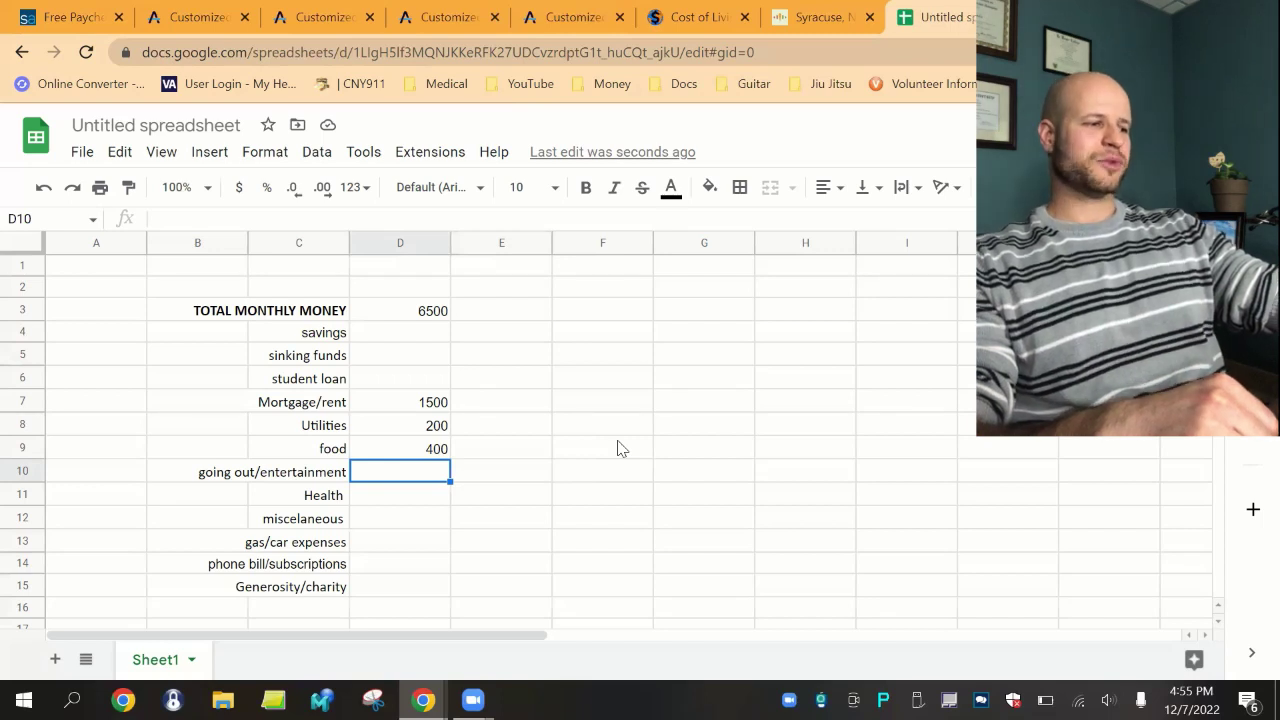
{"action": "type", "text": "300"}
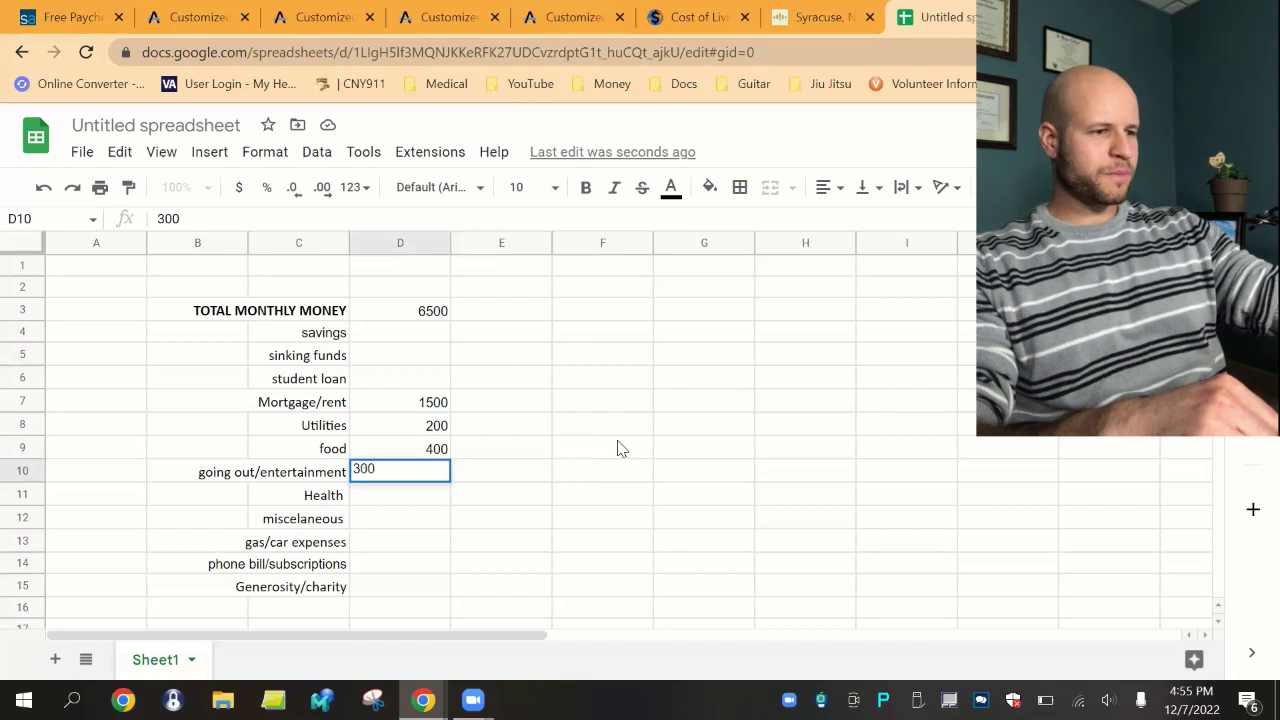
{"action": "key", "text": "Return"}
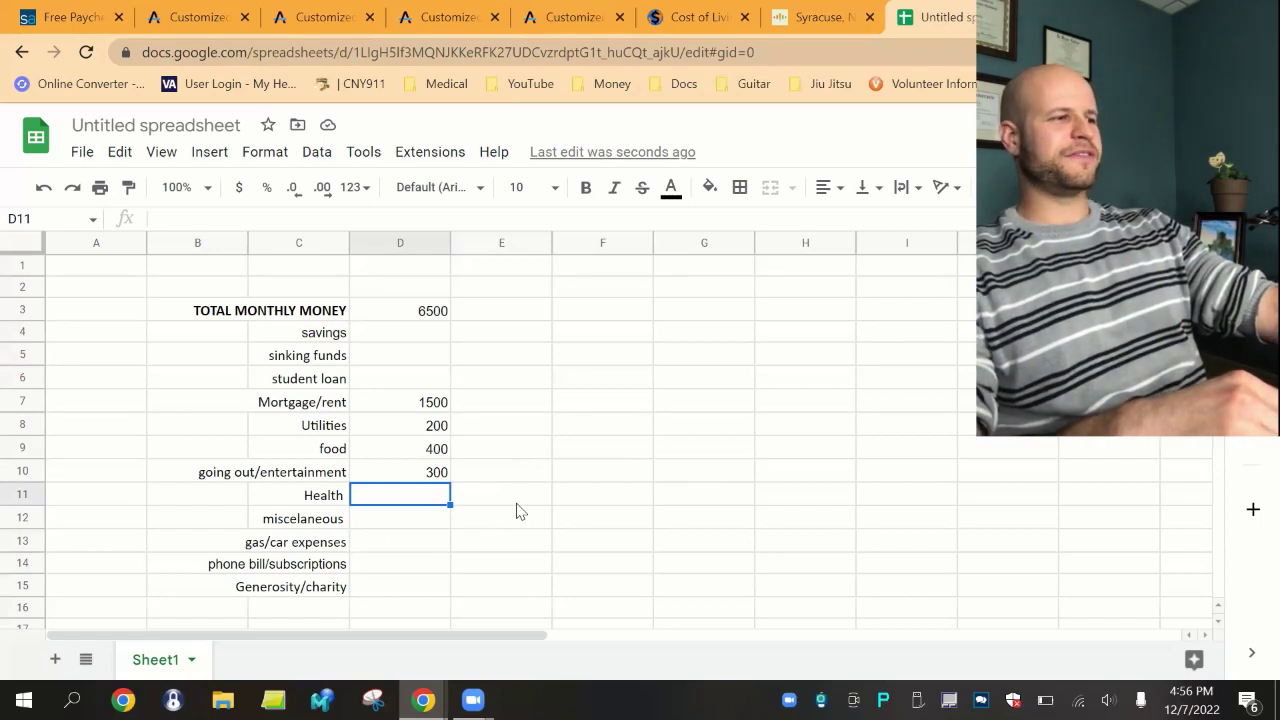
{"action": "type", "text": "100"}
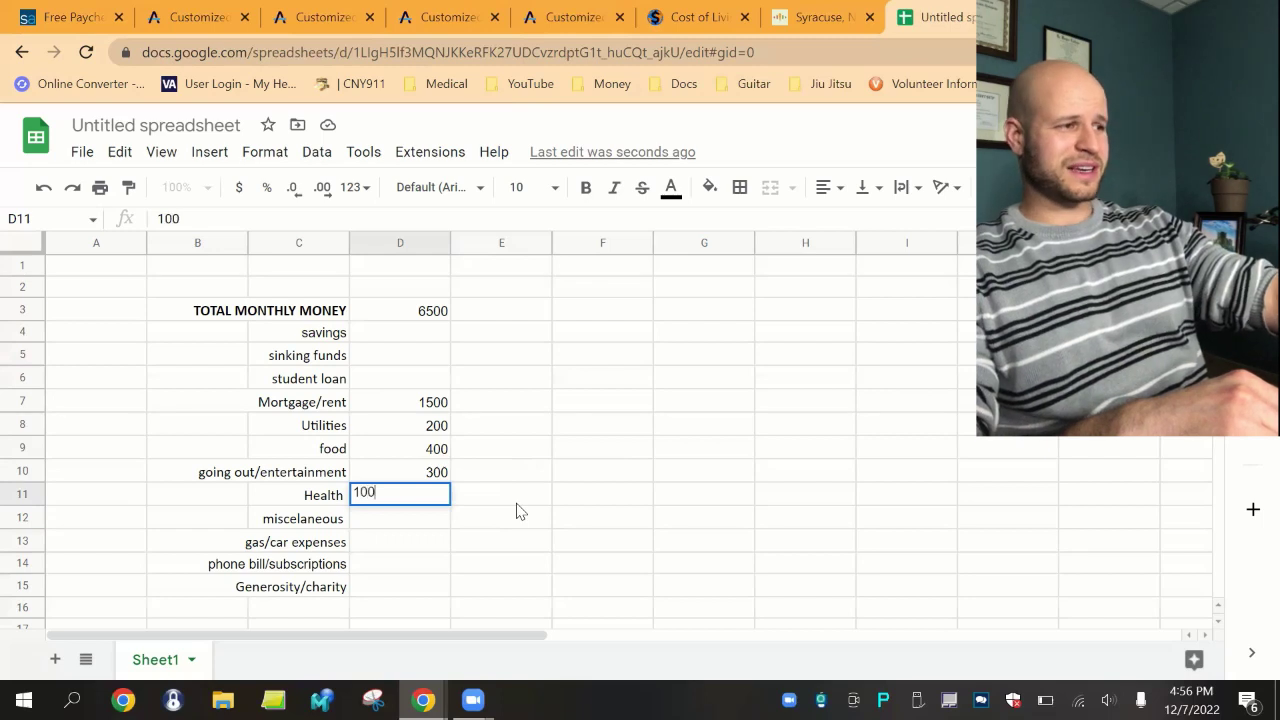
{"action": "key", "text": "Return"}
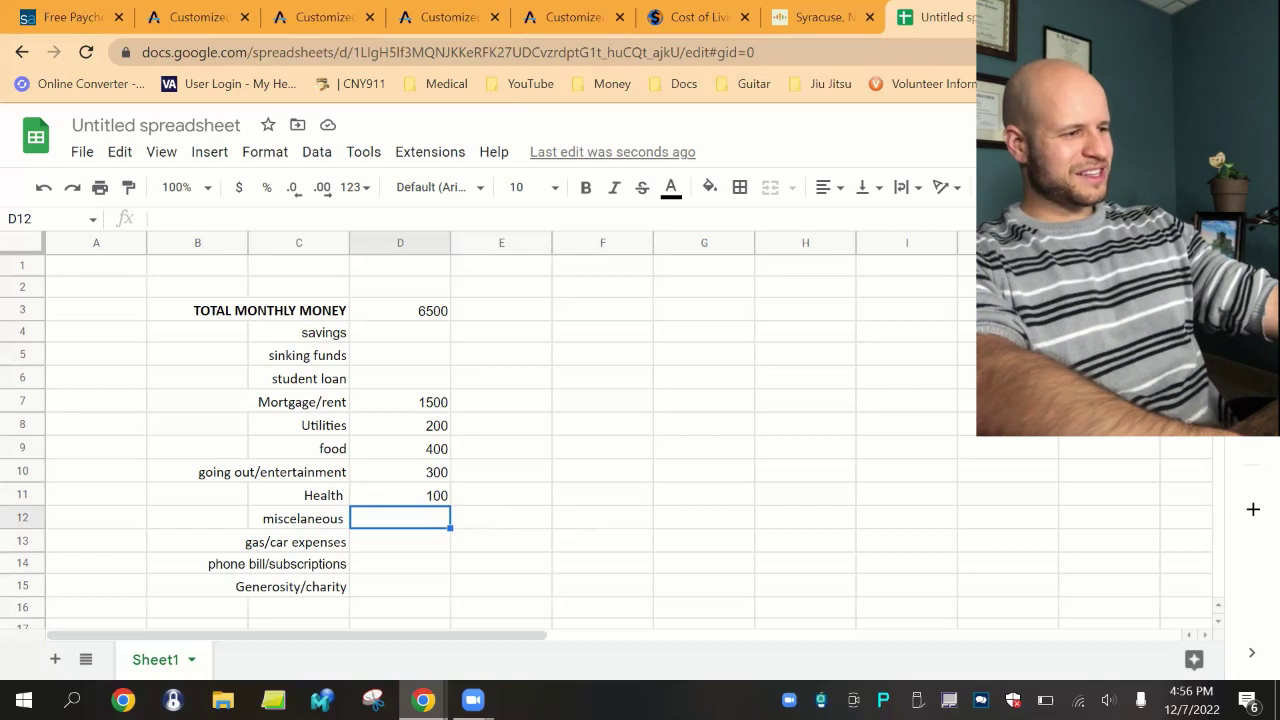
- Enter 200 for miscelaneous in D12 and 300 for gas/car expenses in D13
{"action": "type", "text": "200"}
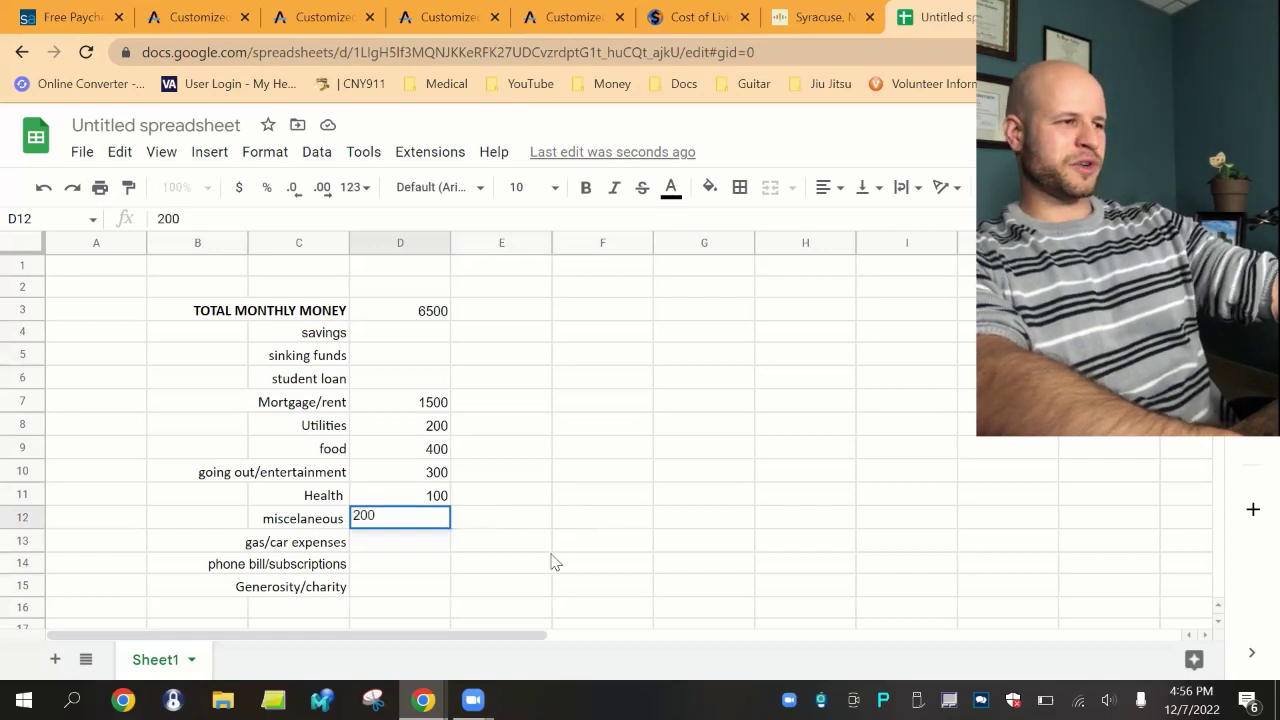
{"action": "left_click", "coordinate": [547, 549]}
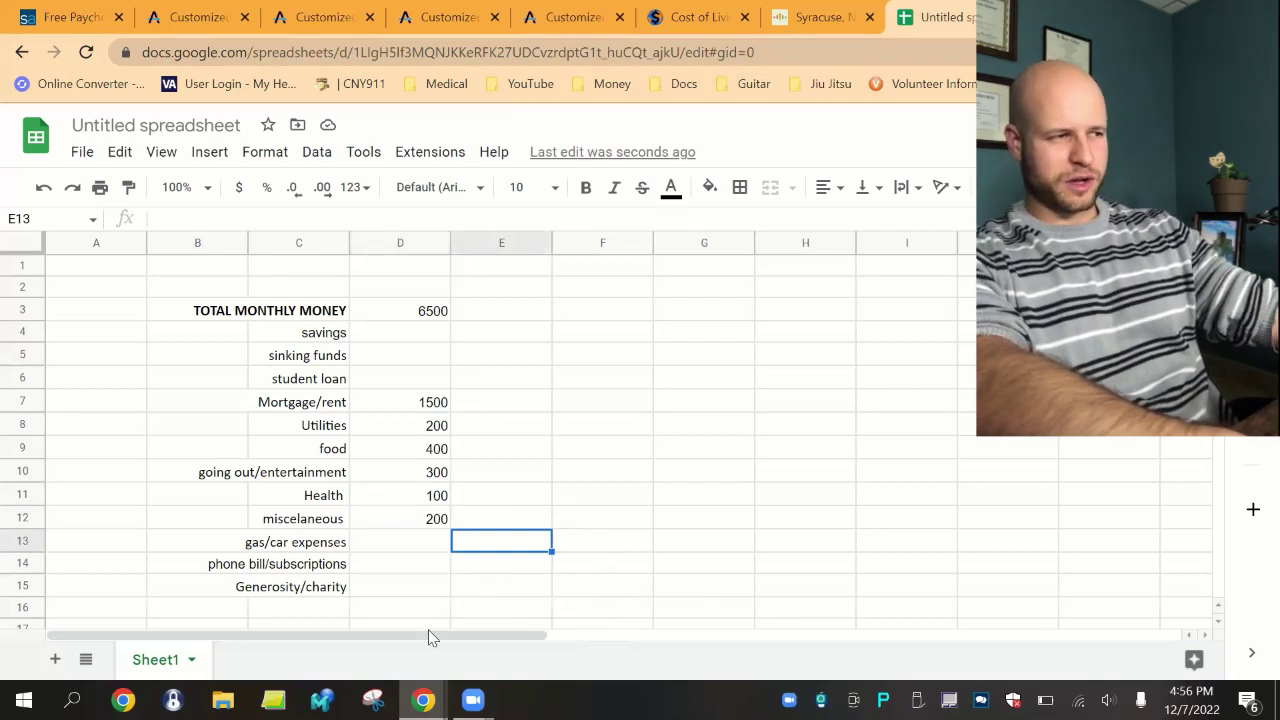
{"action": "left_click", "coordinate": [428, 542]}
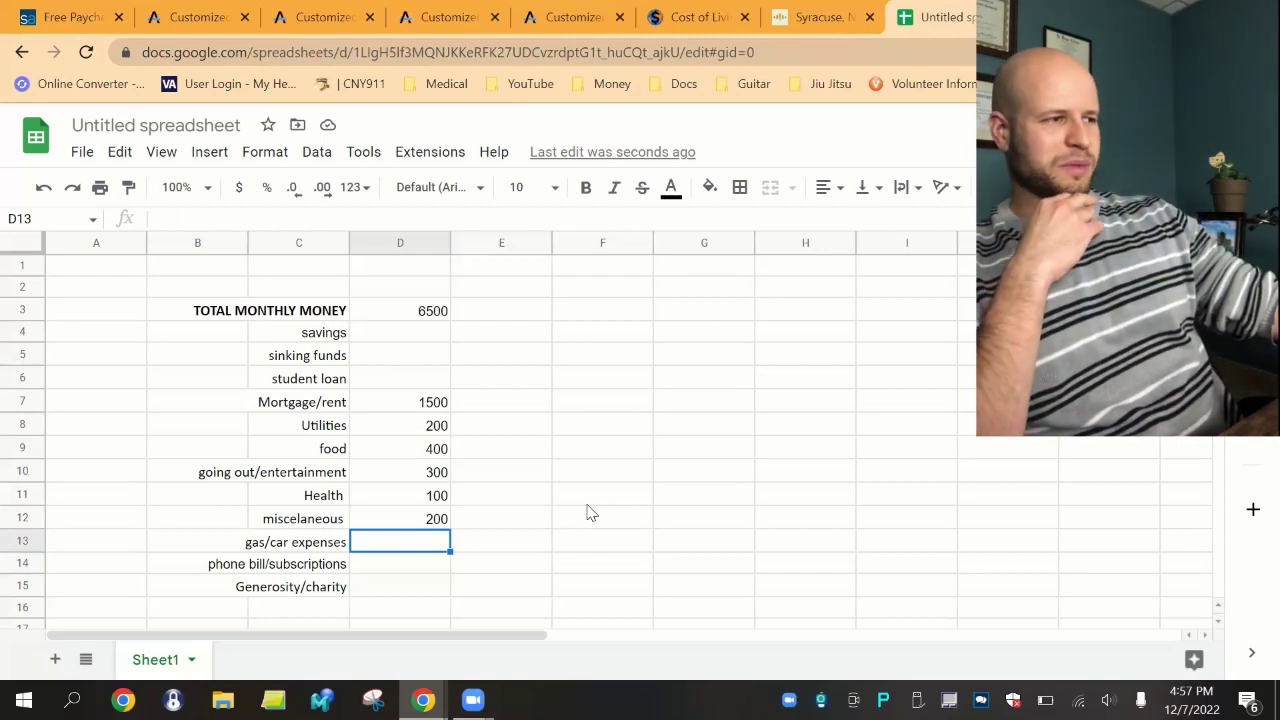
{"action": "type", "text": "300"}
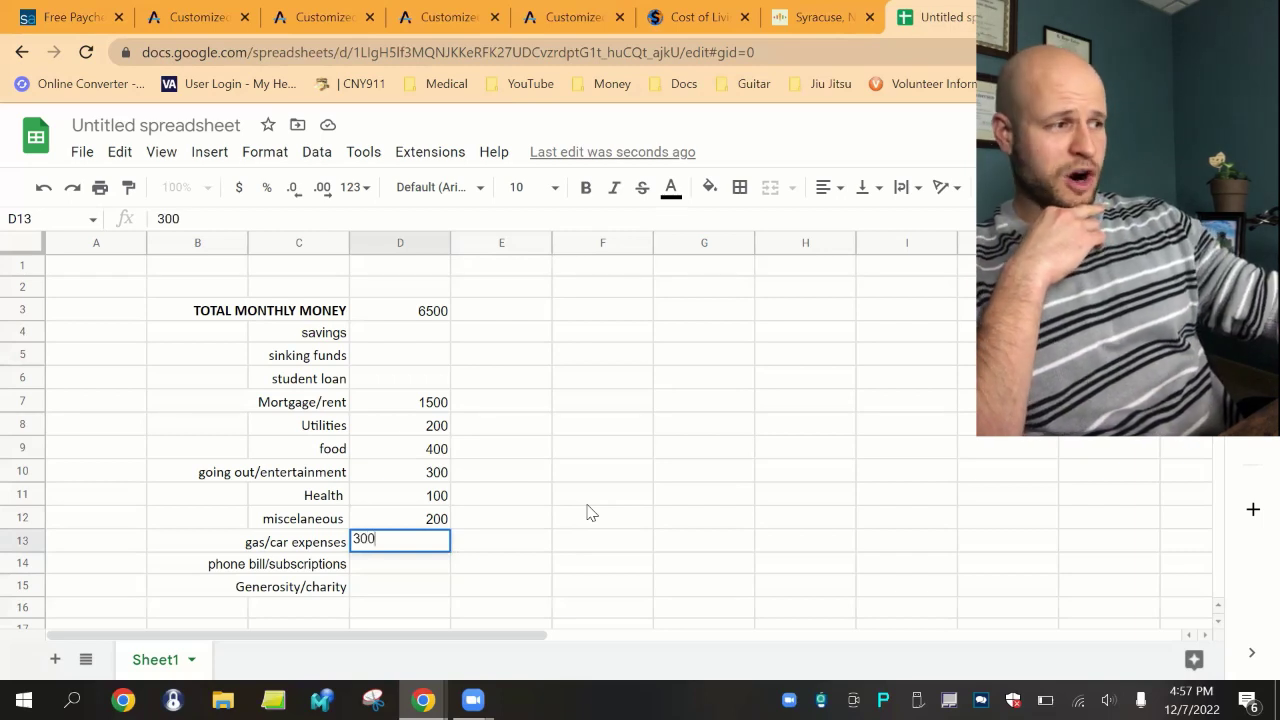
{"action": "key", "text": "Return"}
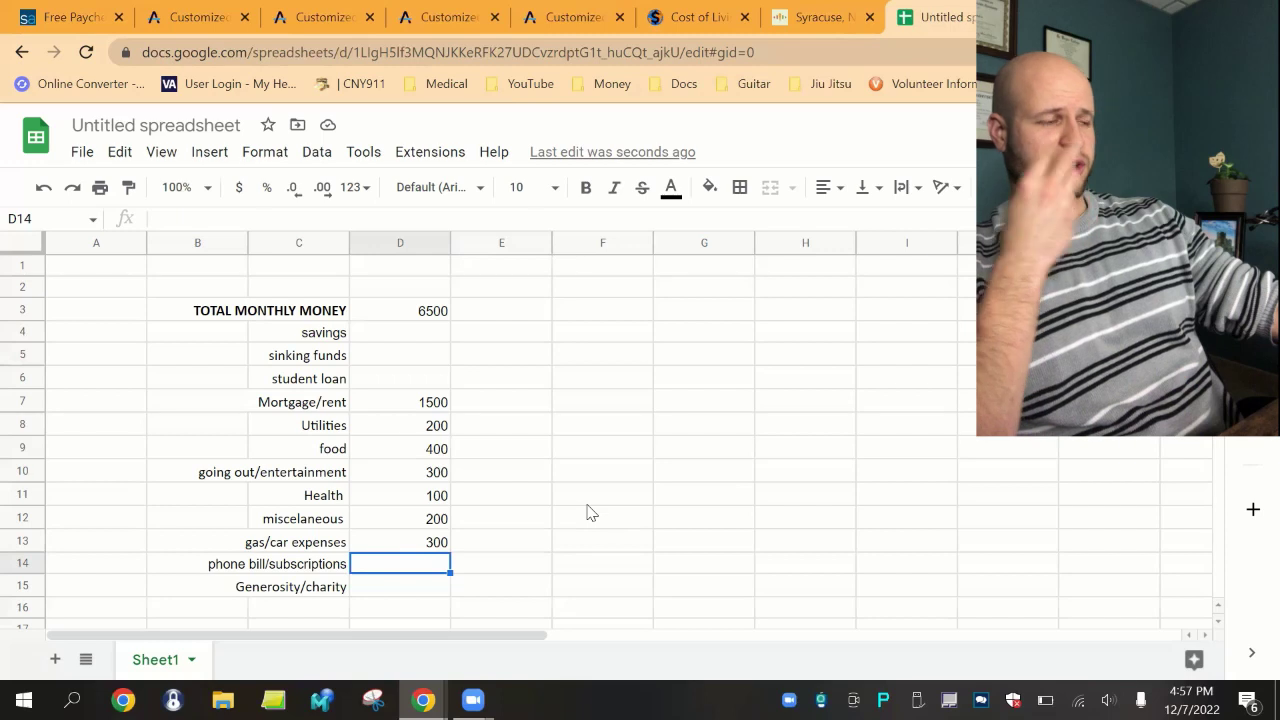
- Enter 100 for phone bill/subscriptions in D14 and 500 for Generosity/charity in D15
{"action": "type", "text": "100"}
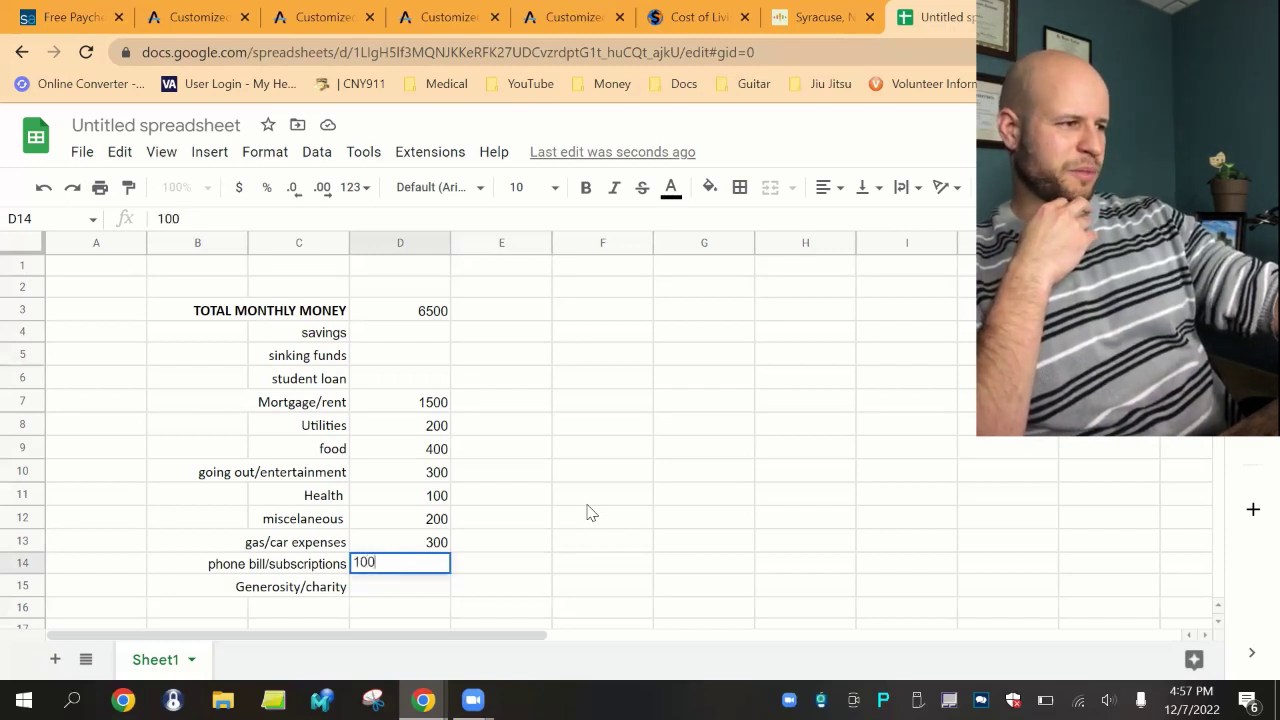
{"action": "key", "text": "Return"}
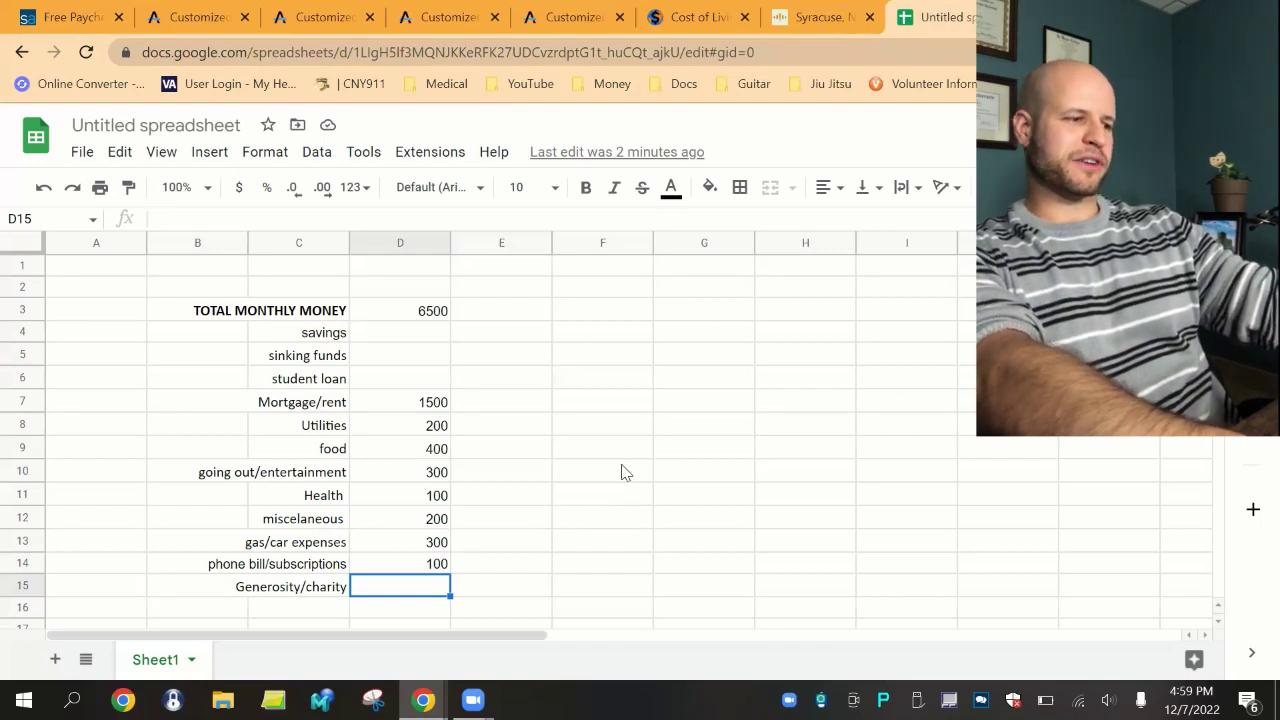
{"action": "type", "text": "500"}
{"action": "key", "text": "Return"}
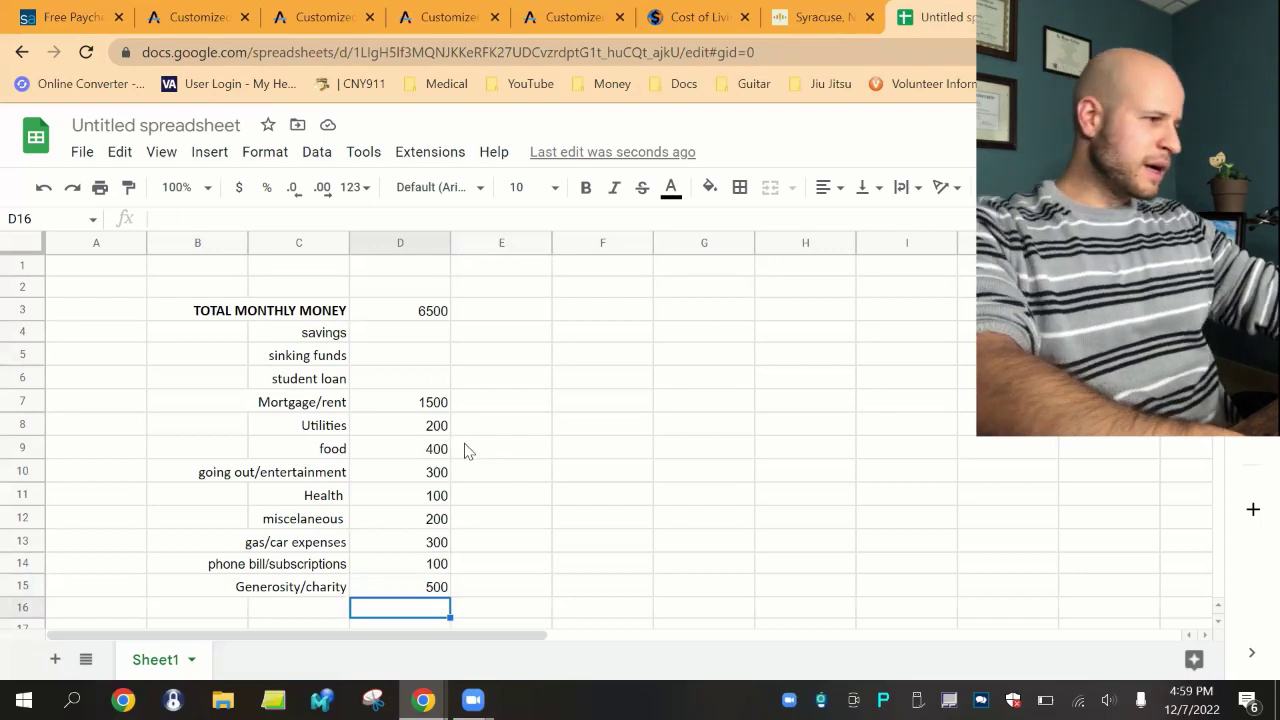
- Enter 400 for the student loan in D6
{"action": "left_click", "coordinate": [428, 378]}
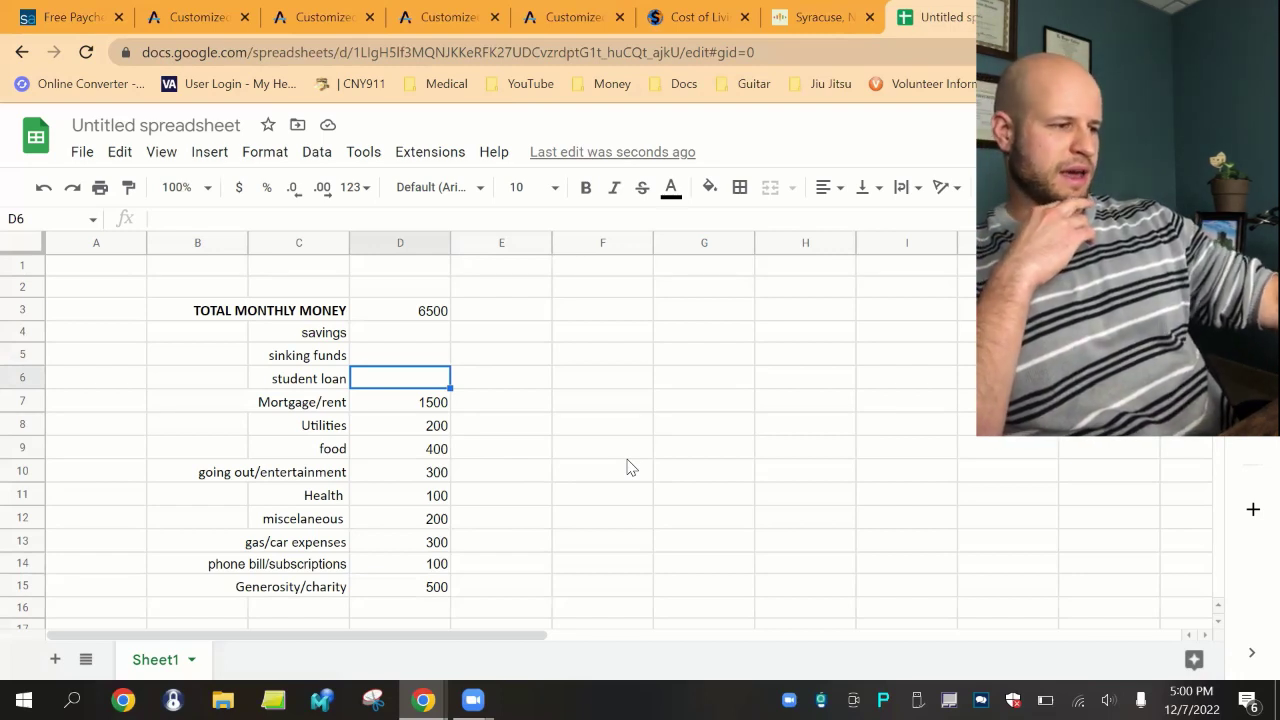
{"action": "type", "text": "400"}
{"action": "key", "text": "Return"}
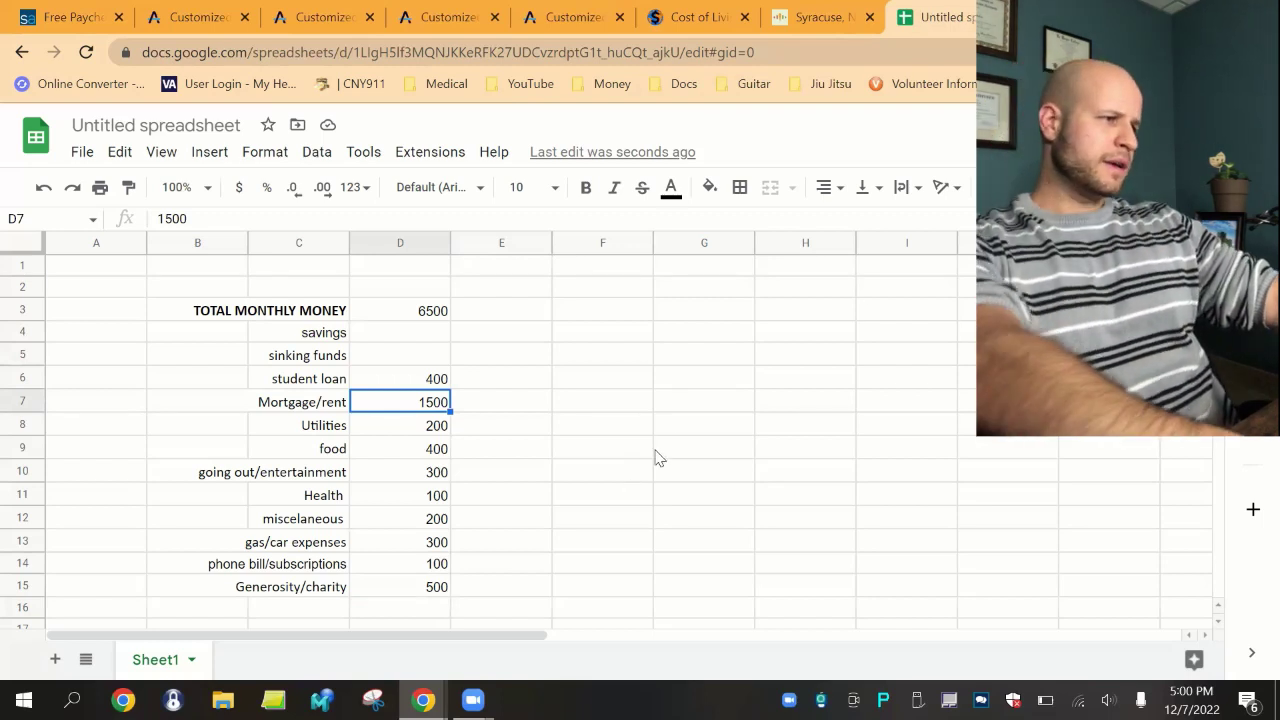
- Enter the formula =D3-(D4:D15) in D16, below the Generosity/charity amount, to subtract the budget items from the total monthly money
{"action": "scroll", "coordinate": [632, 440], "scroll_direction": "down", "scroll_amount": 1}
{"action": "scroll", "coordinate": [632, 427], "scroll_direction": "up", "scroll_amount": 1}
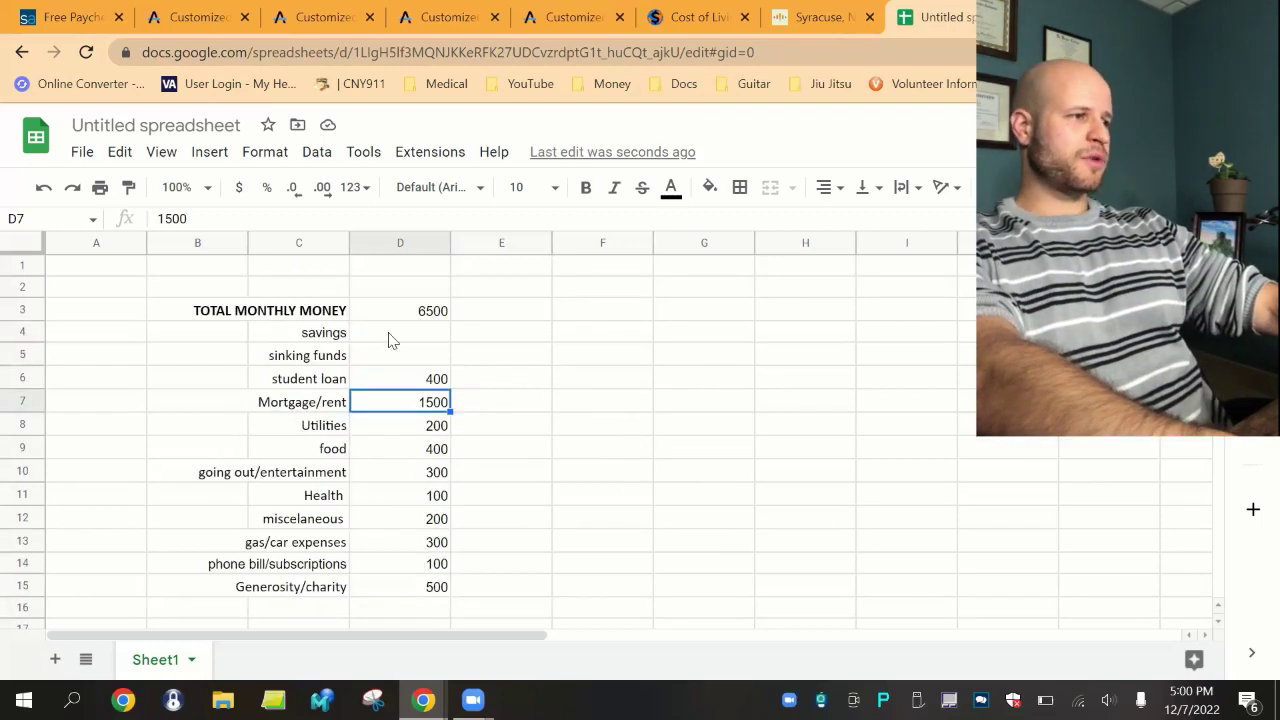
{"action": "scroll", "coordinate": [486, 382], "scroll_direction": "down", "scroll_amount": 1}
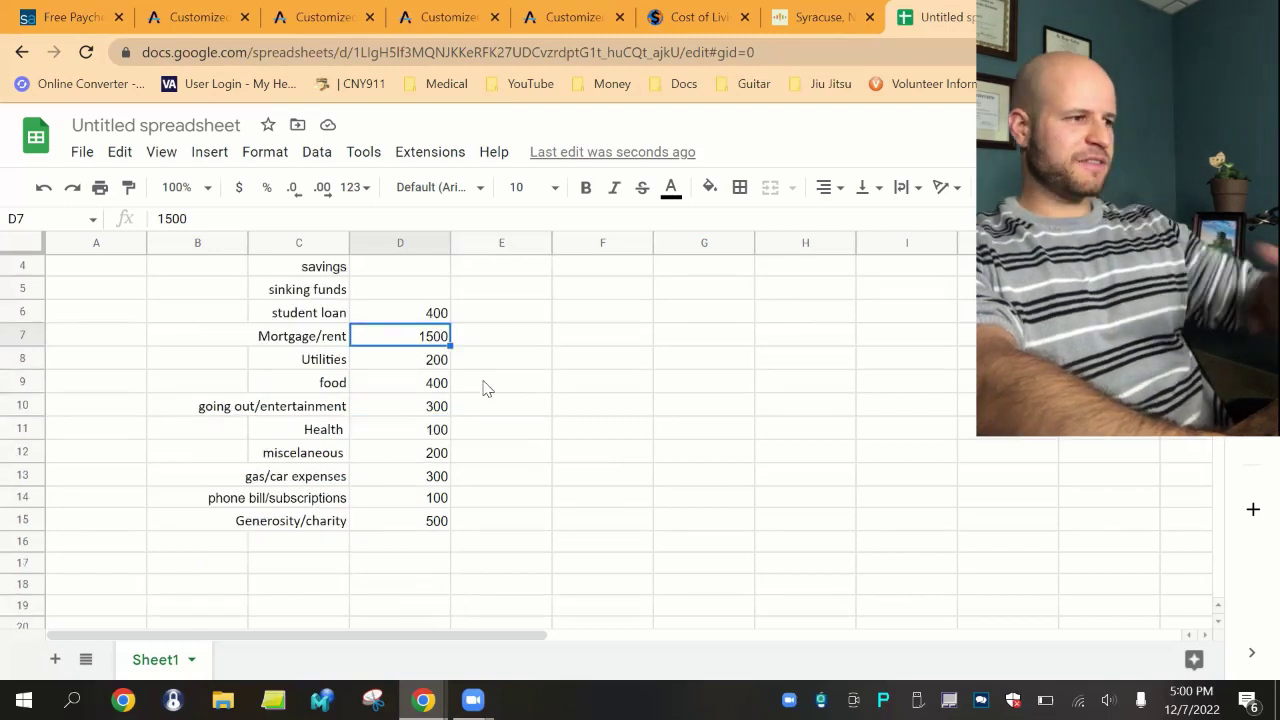
{"action": "scroll", "coordinate": [470, 425], "scroll_direction": "up", "scroll_amount": 1}
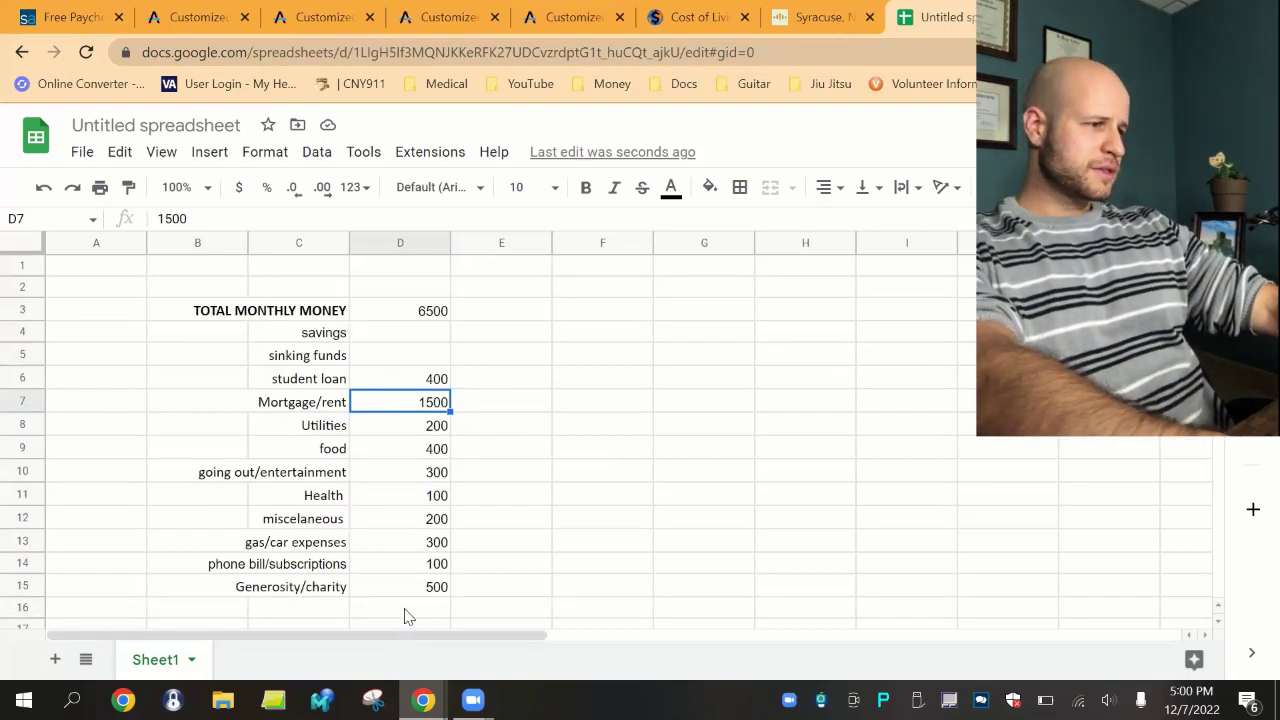
{"action": "left_click", "coordinate": [405, 608]}
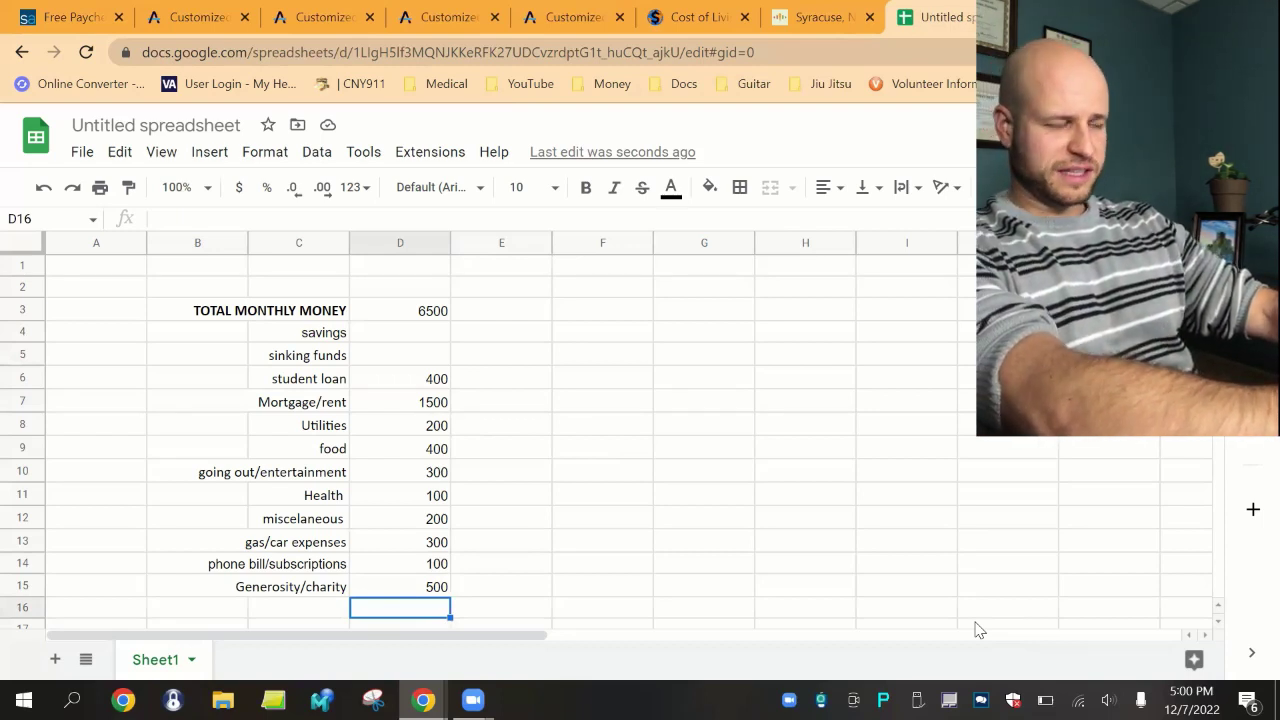
{"action": "type", "text": "="}
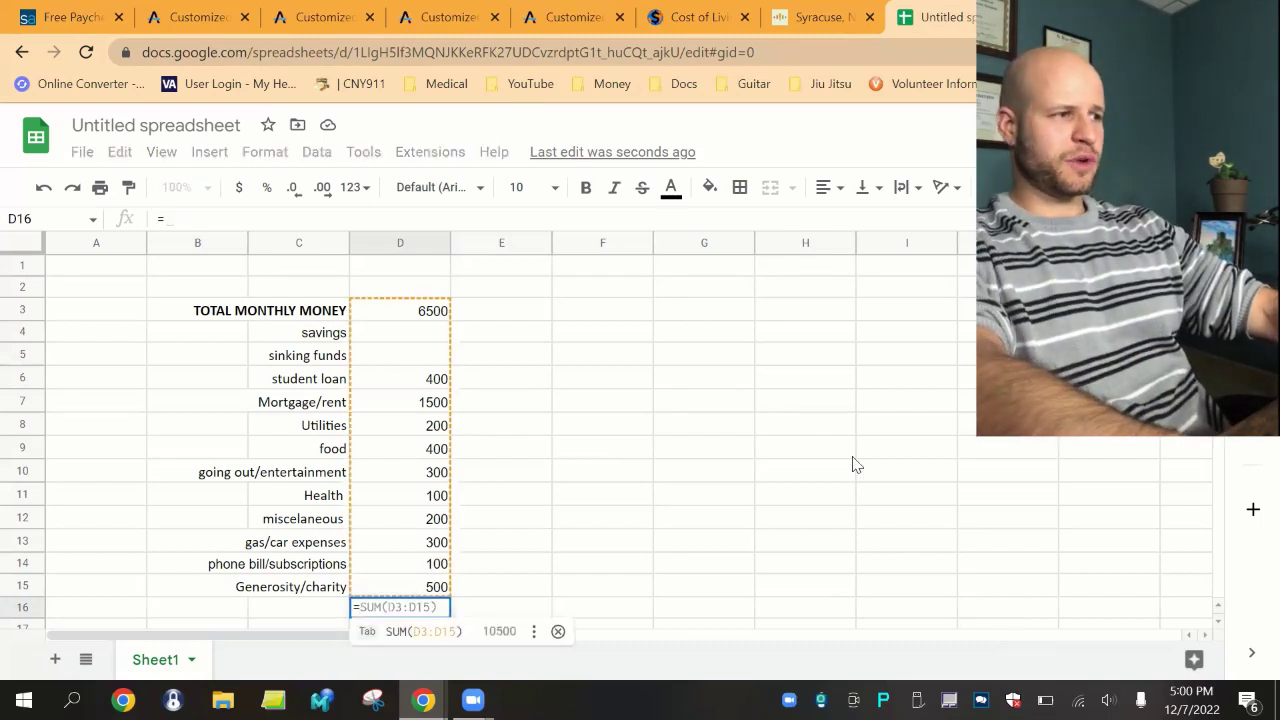
{"action": "left_click", "coordinate": [430, 314]}
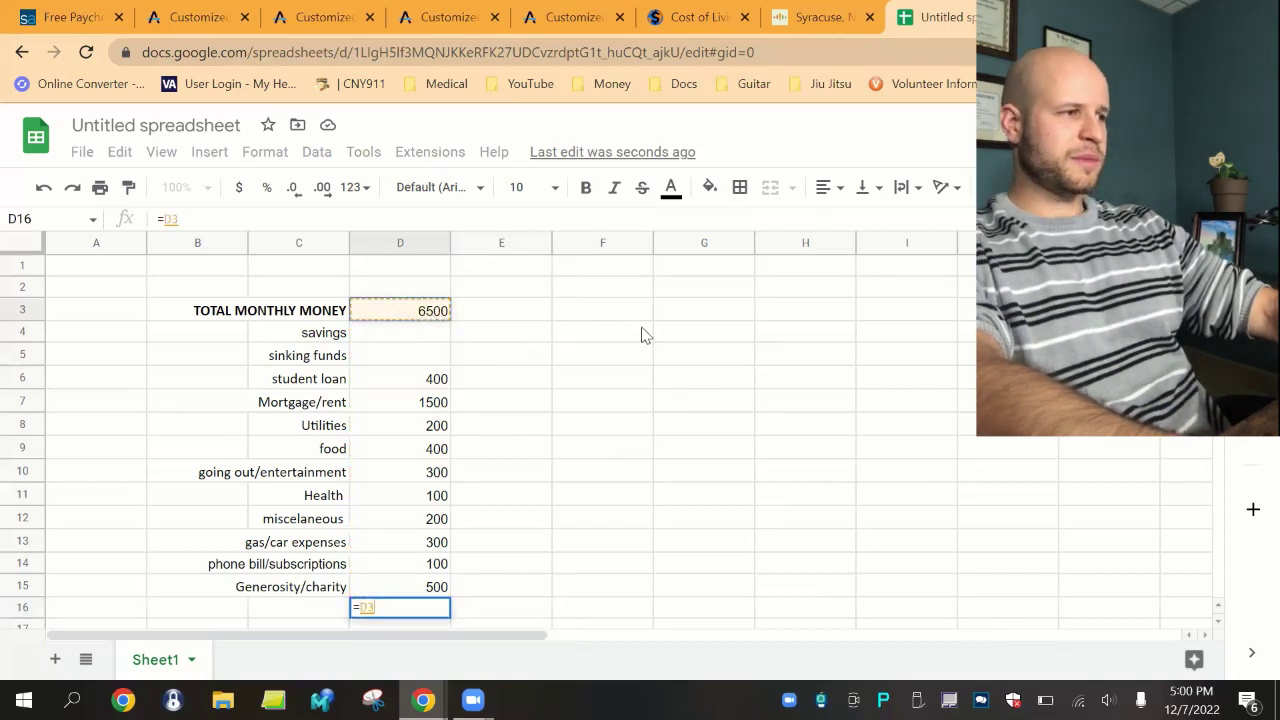
{"action": "type", "text": "-"}
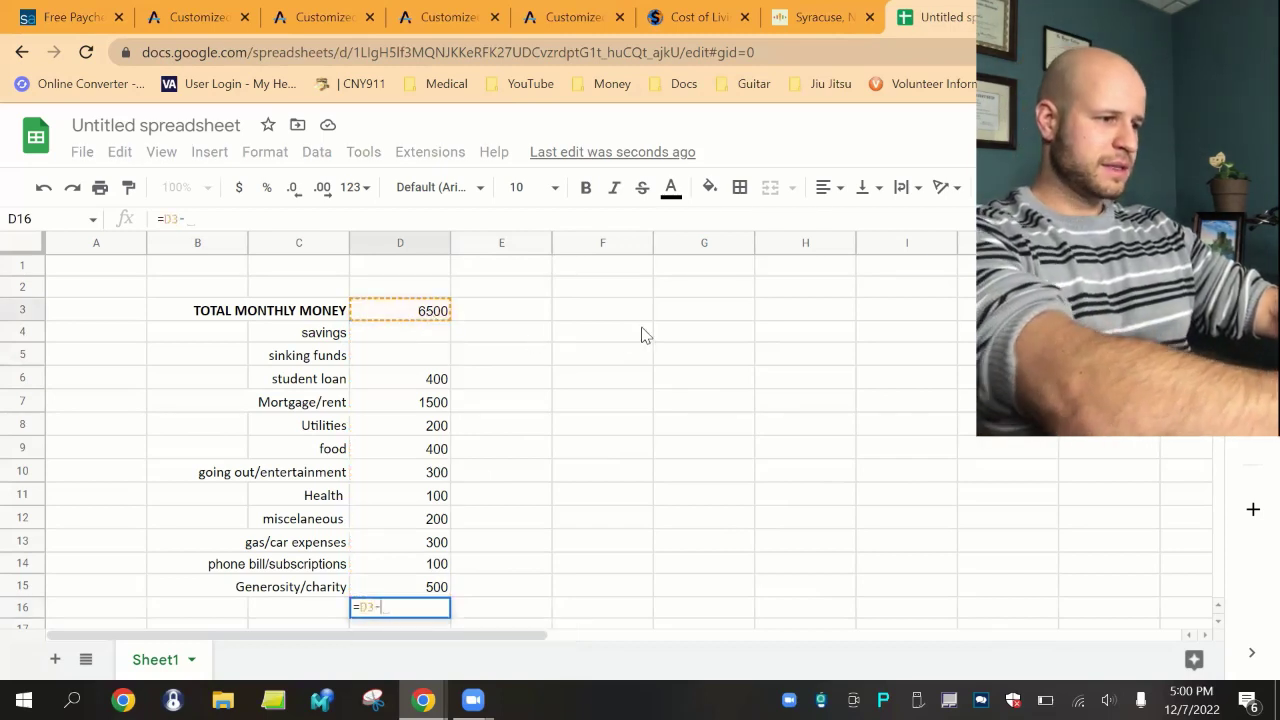
{"action": "type", "text": "("}
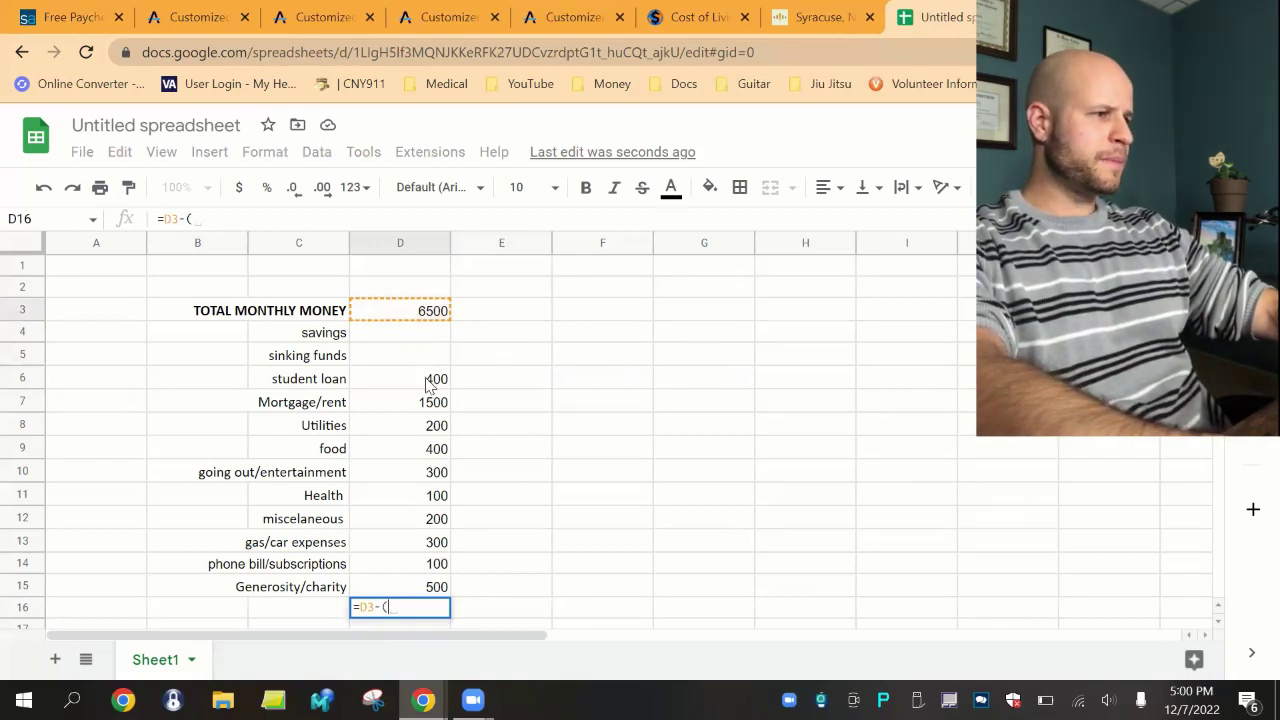
{"action": "left_click_drag", "start_coordinate": [420, 338], "coordinate": [424, 592]}
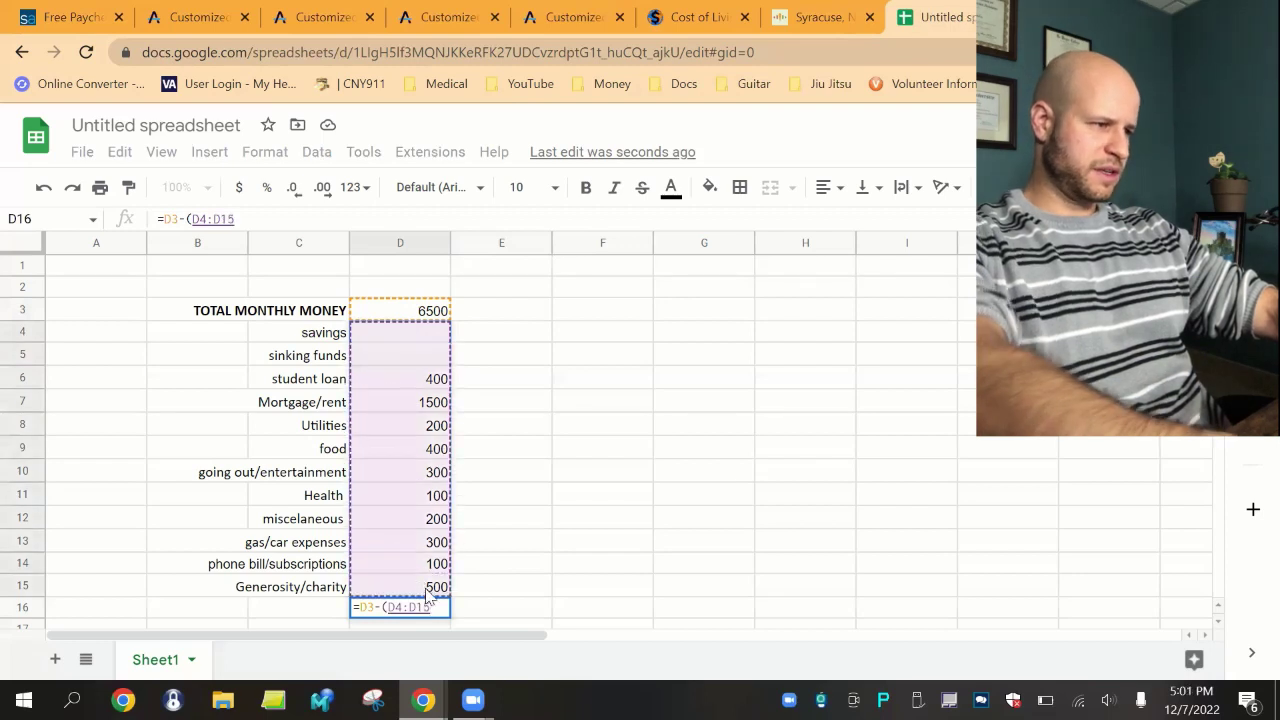
{"action": "type", "text": ")"}
{"action": "key", "text": "Return"}
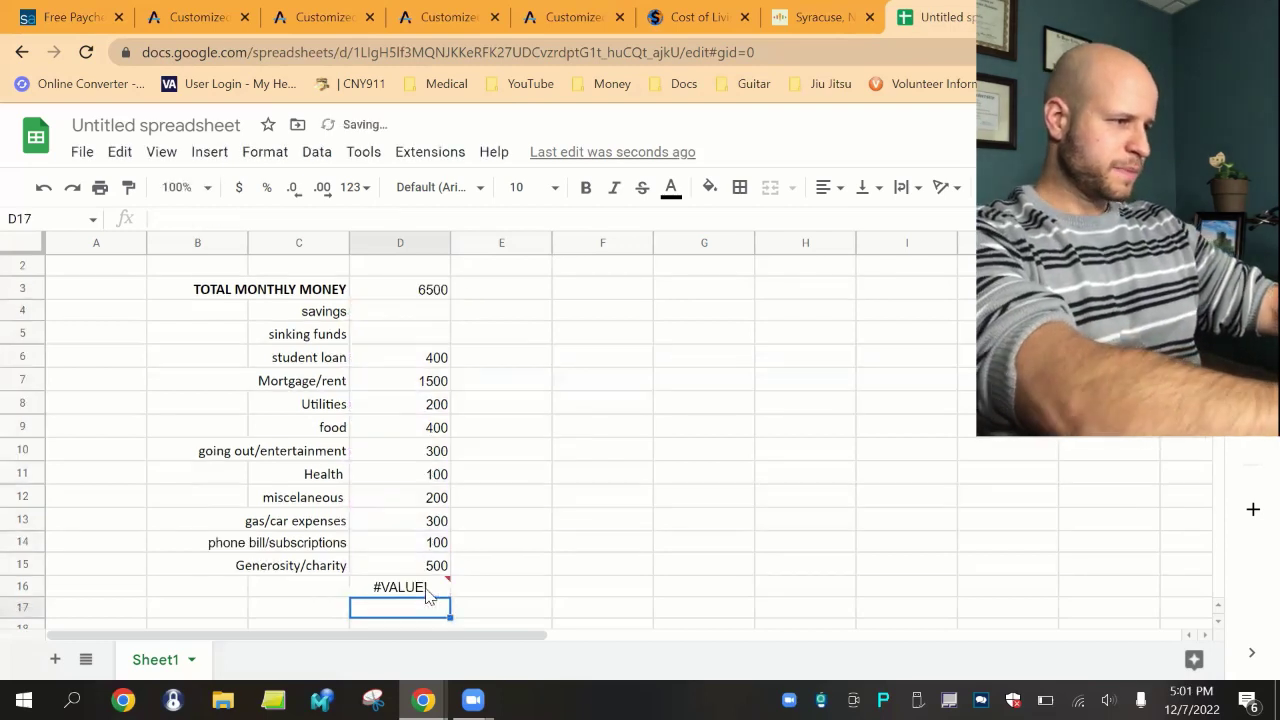
- Correct the remaining-money formula in D16 to =D3-(sum(D4:D15))
{"action": "left_click", "coordinate": [427, 590]}
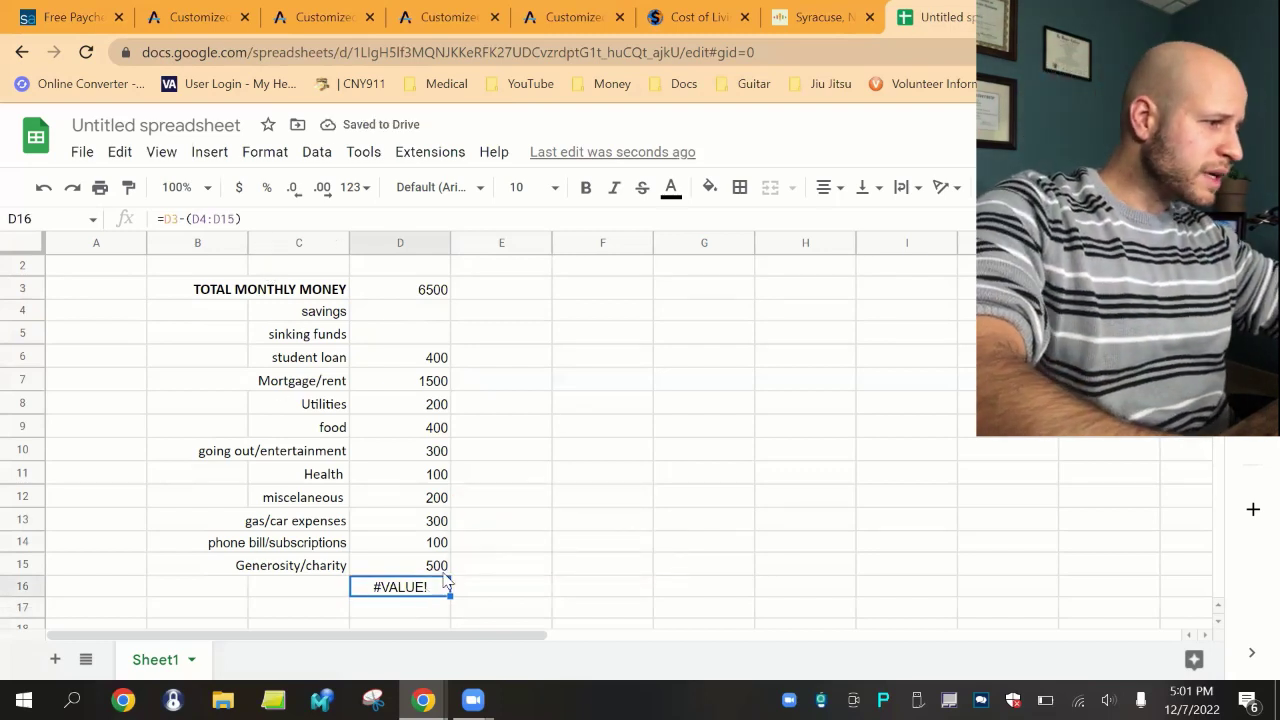
{"action": "mouse_move", "coordinate": [430, 592]}
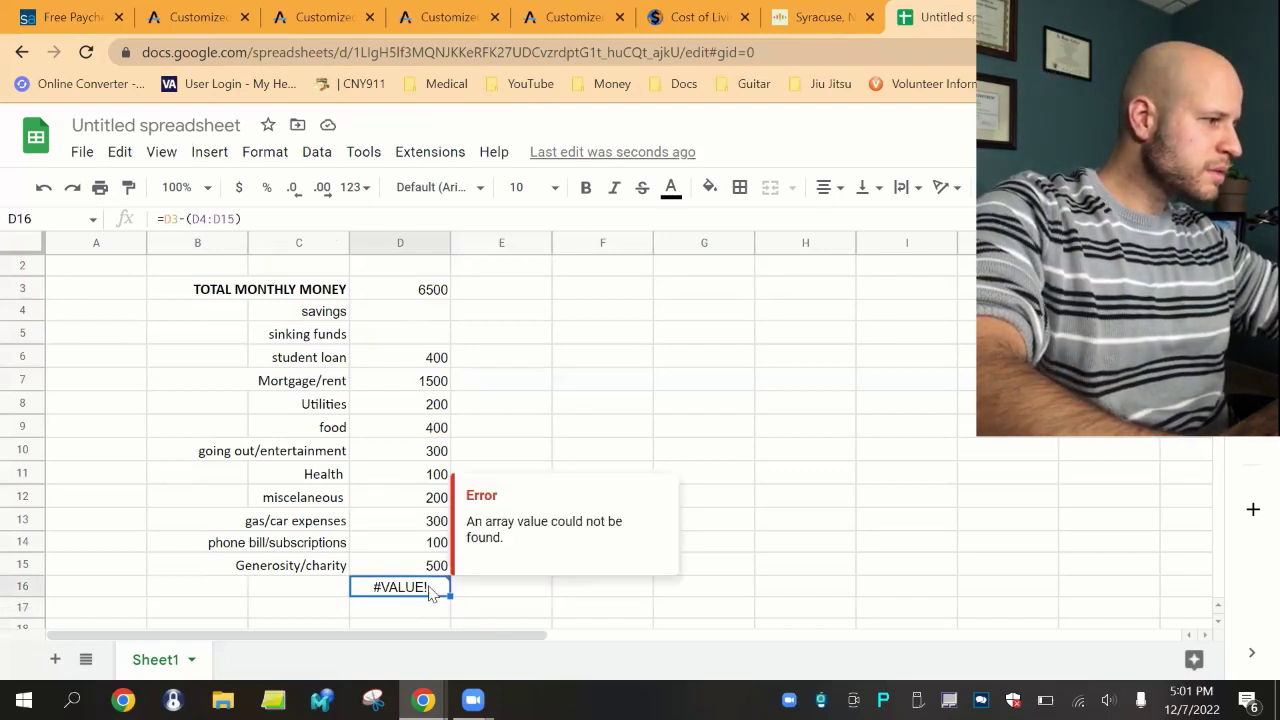
{"action": "left_click", "coordinate": [606, 377]}
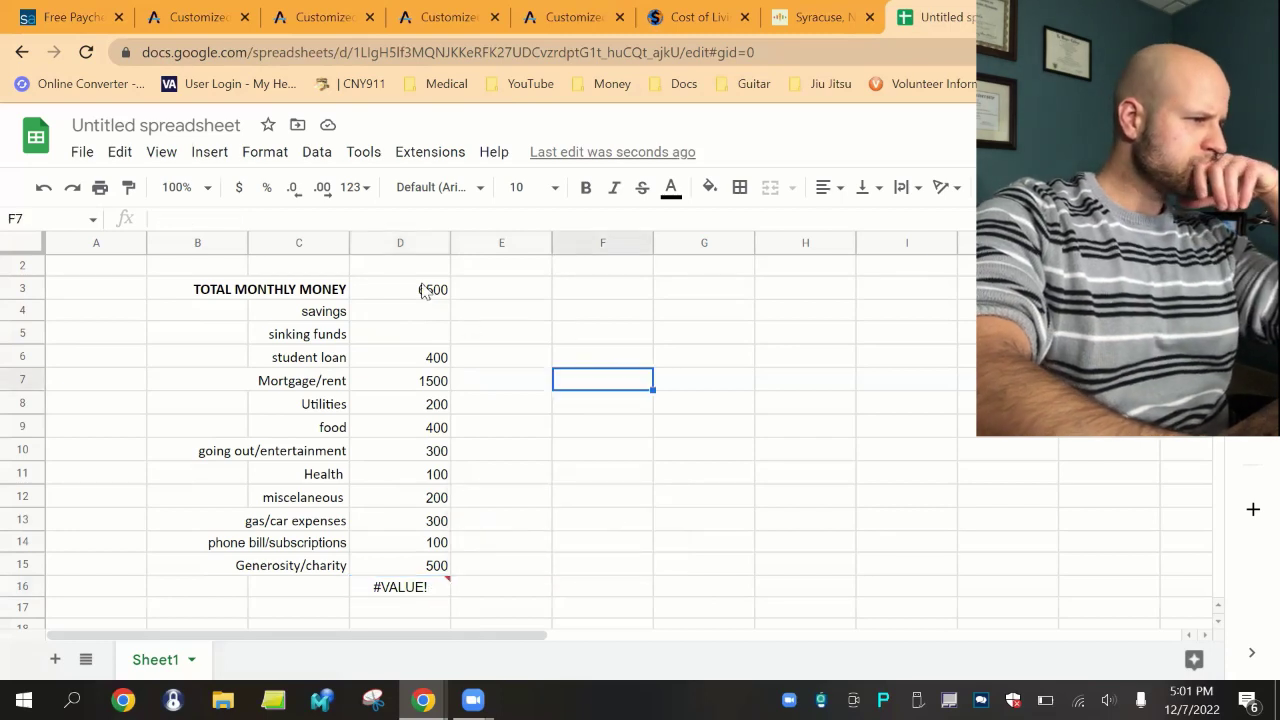
{"action": "left_click", "coordinate": [424, 570]}
{"action": "left_click", "coordinate": [426, 588]}
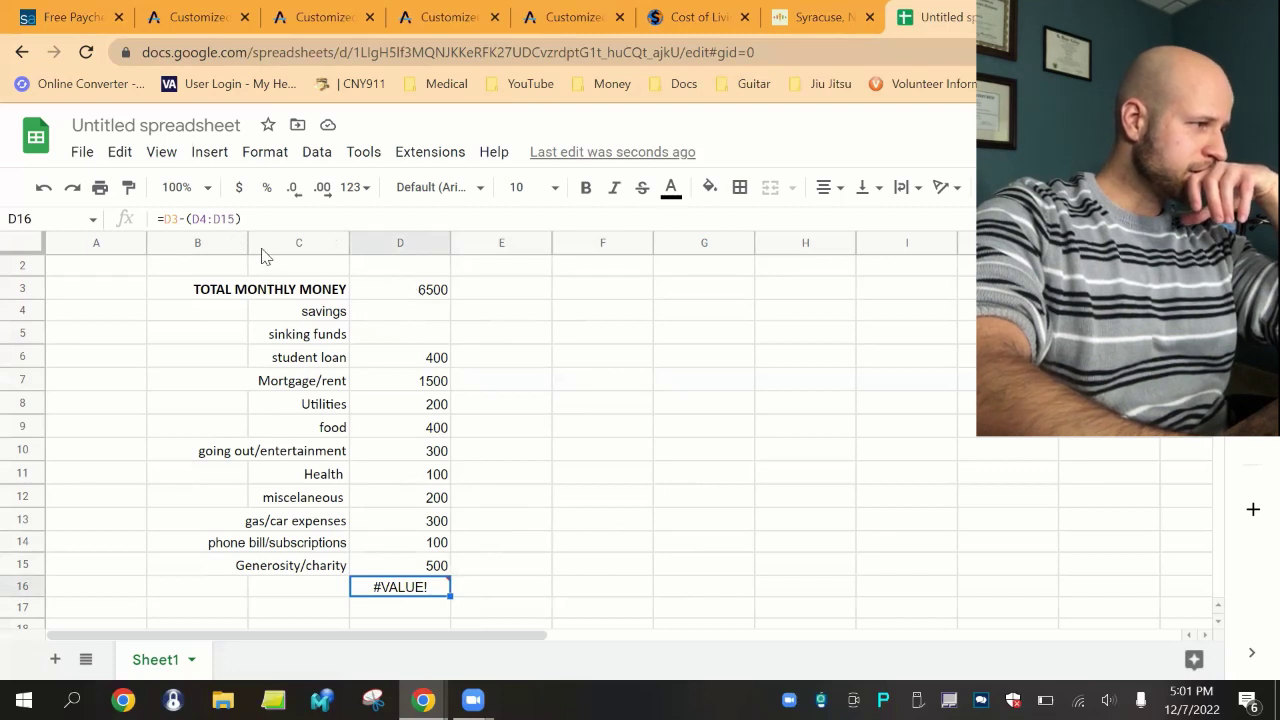
{"action": "left_click", "coordinate": [195, 218]}
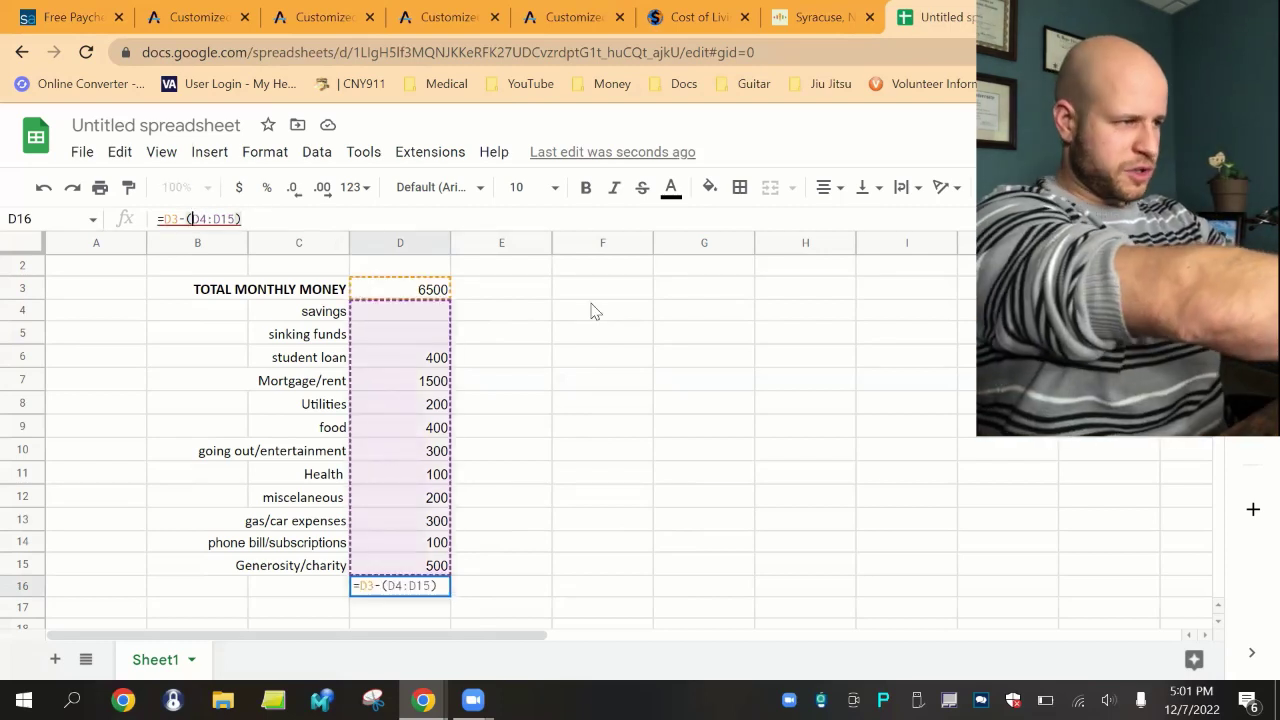
{"action": "type", "text": "sum("}
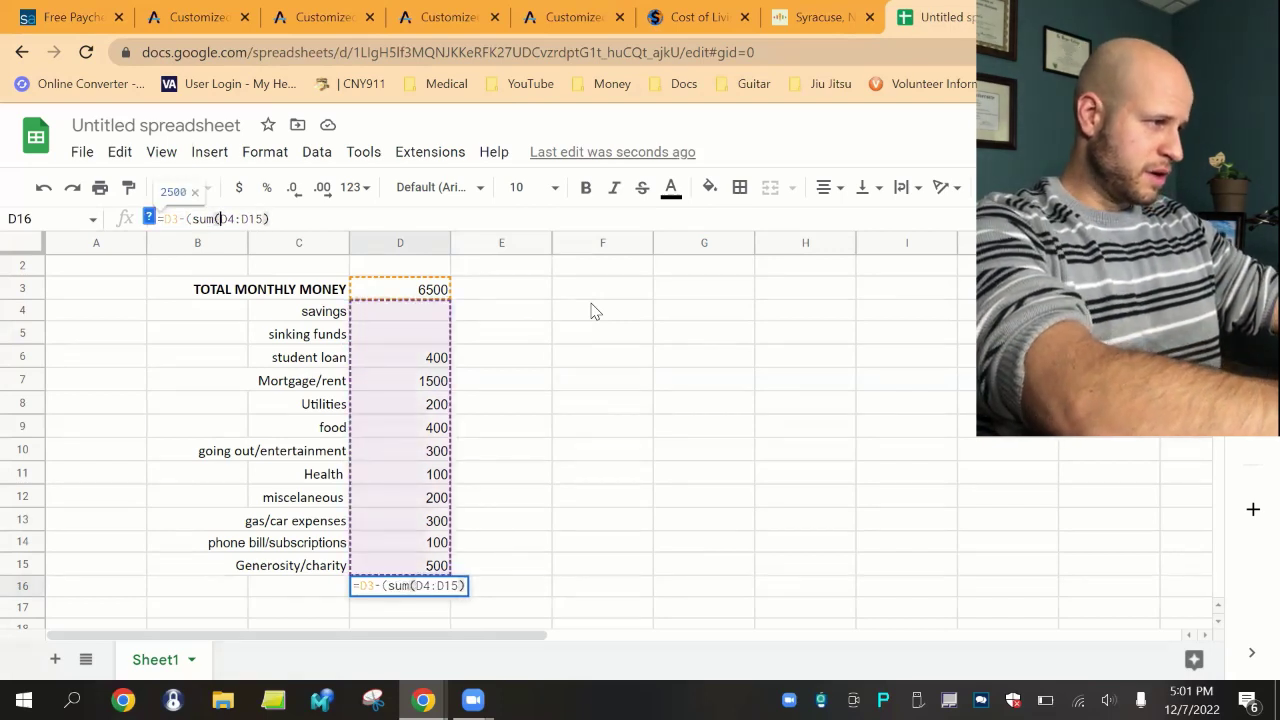
{"action": "left_click", "coordinate": [308, 218]}
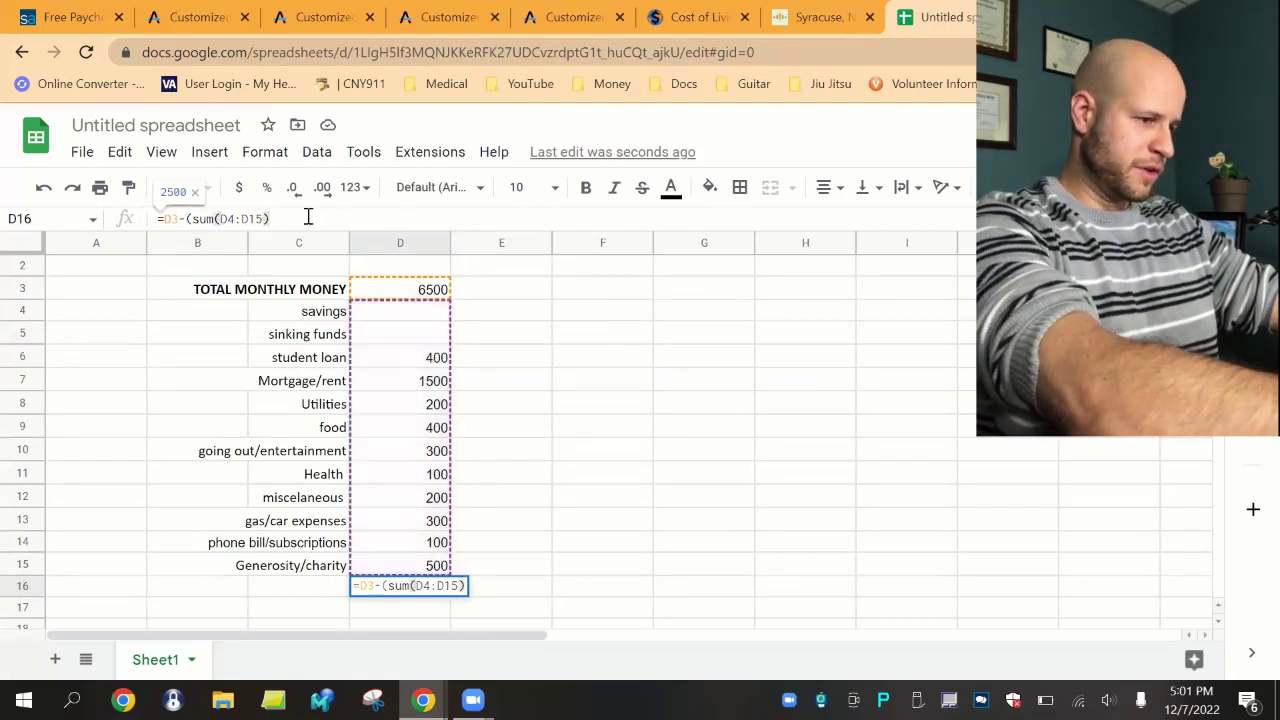
{"action": "type", "text": ")"}
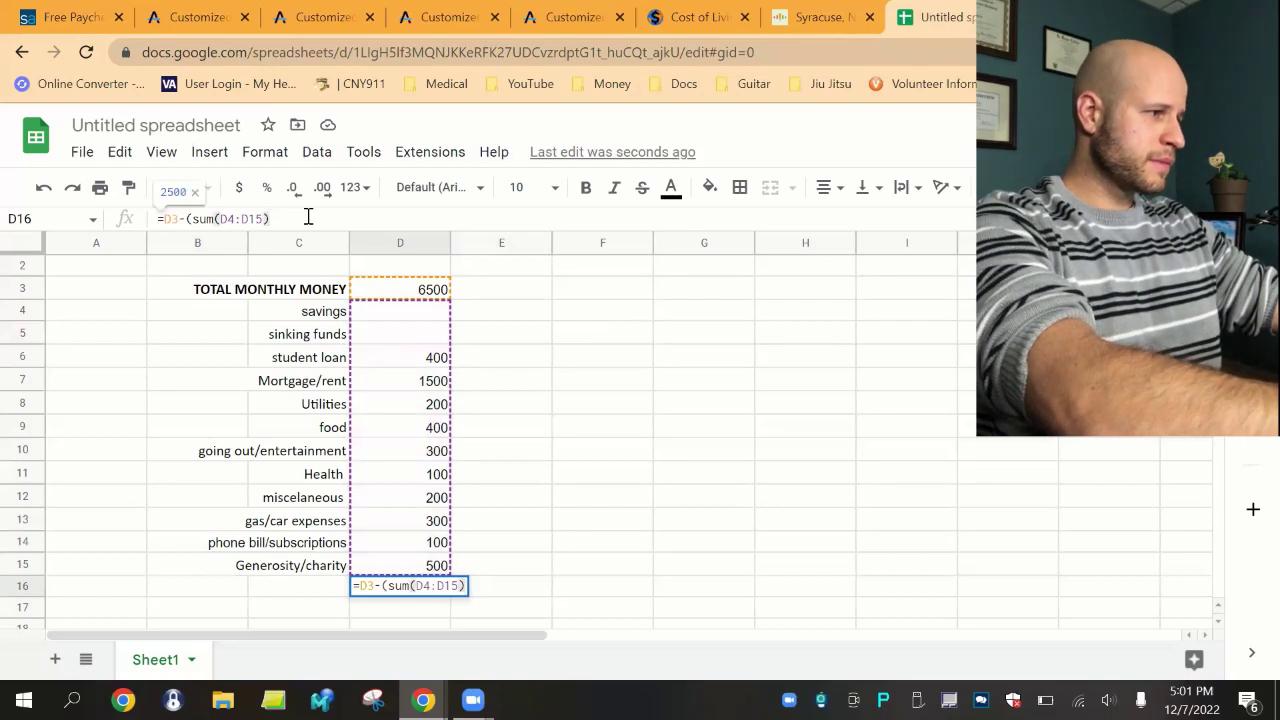
{"action": "type", "text": ")"}
{"action": "key", "text": "Return"}
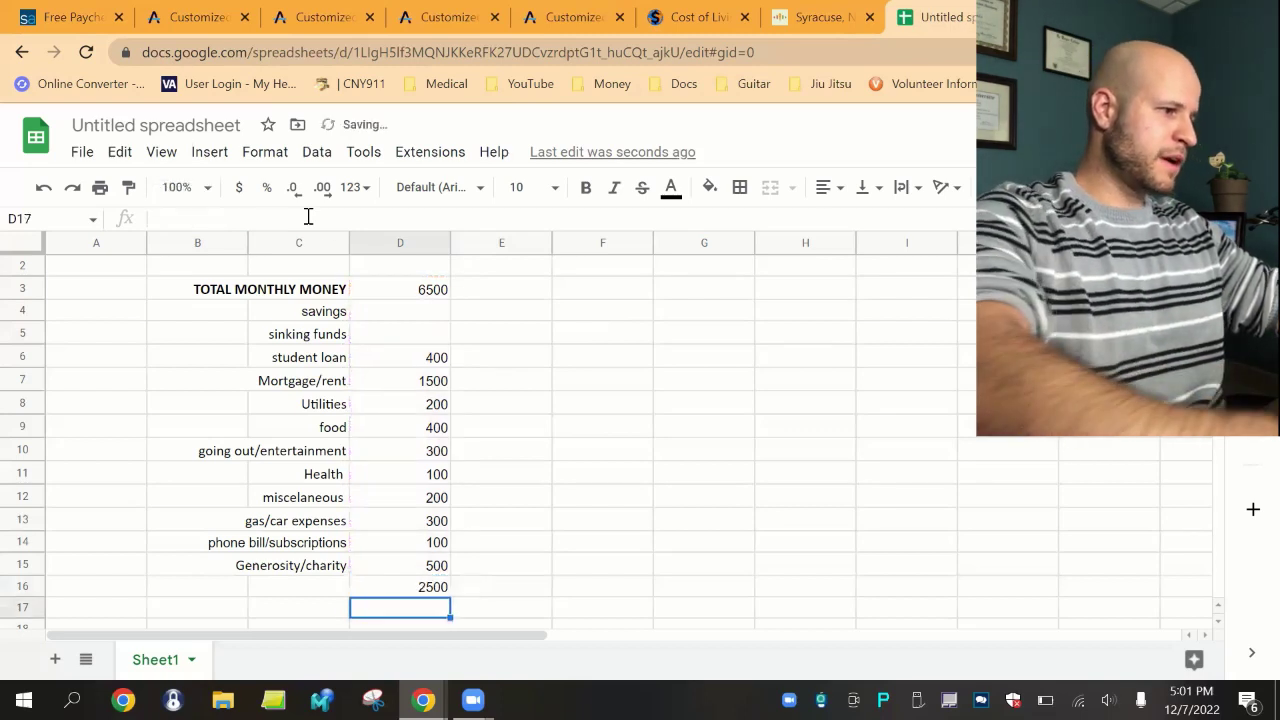
{"action": "left_click", "coordinate": [434, 590]}
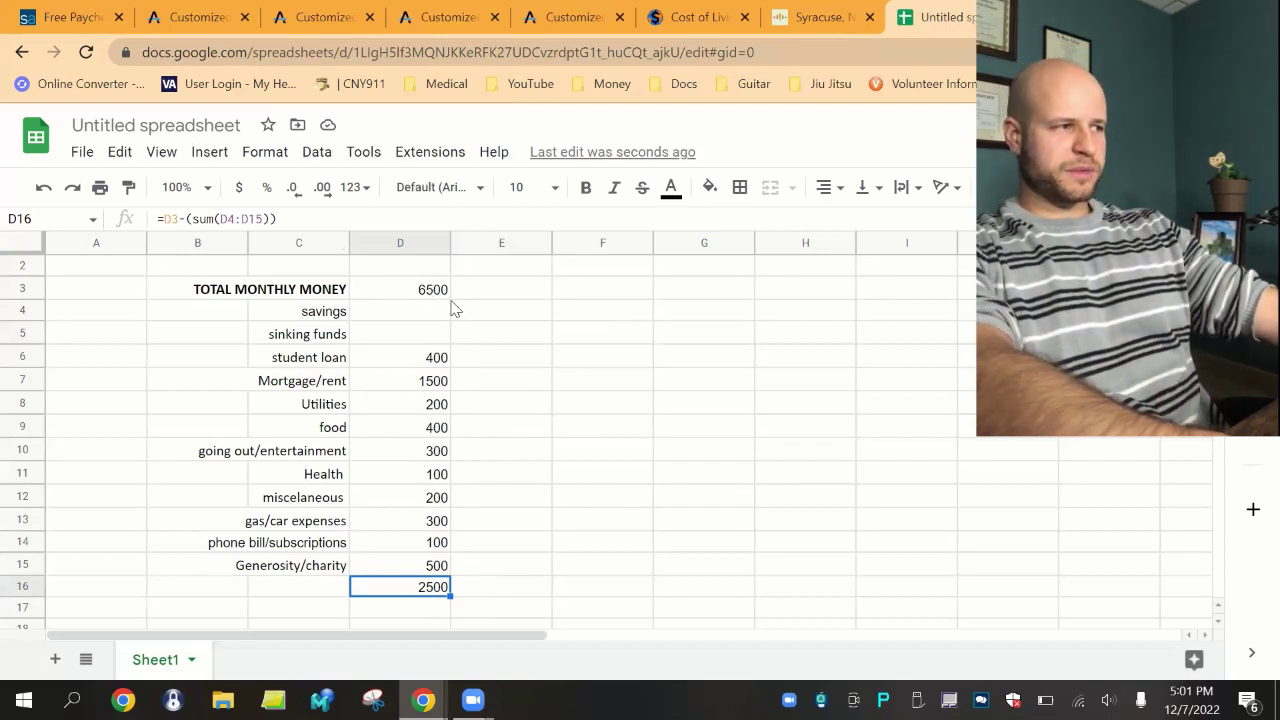
{"action": "left_click", "coordinate": [486, 561]}
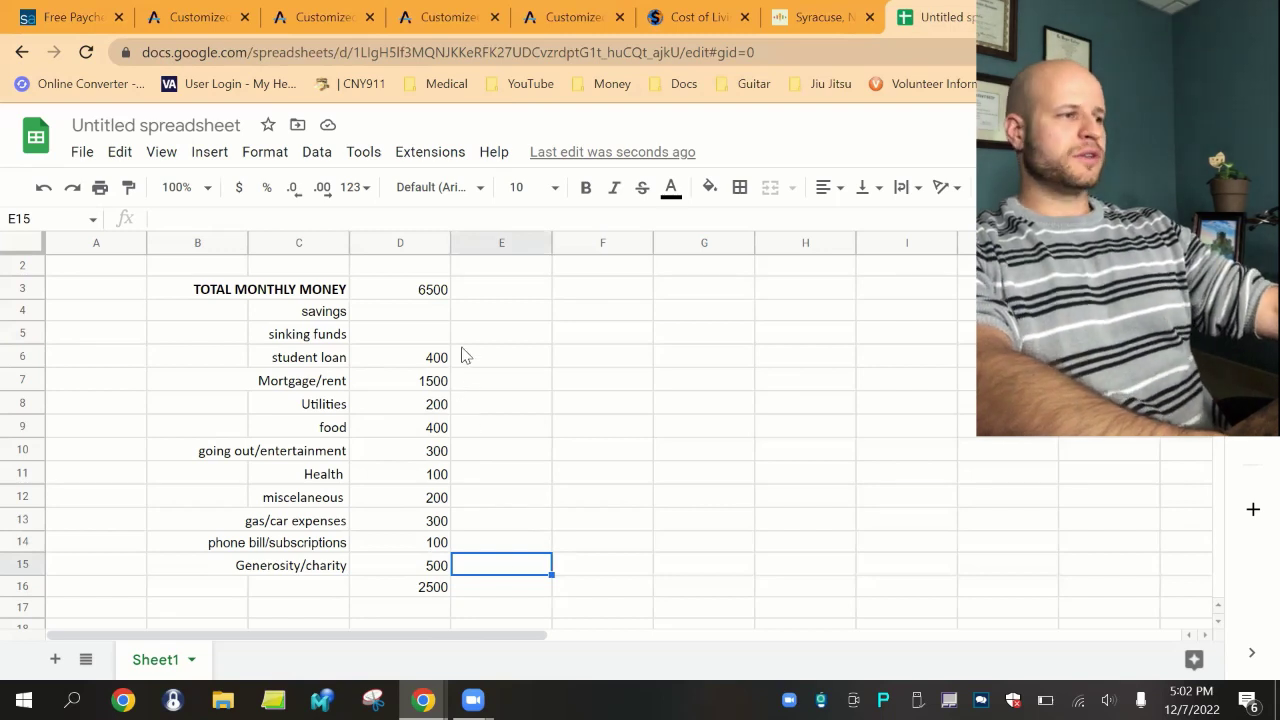
- Enter 2000 for savings in D4 and 500 for sinking funds in D5
{"action": "left_click", "coordinate": [426, 312]}
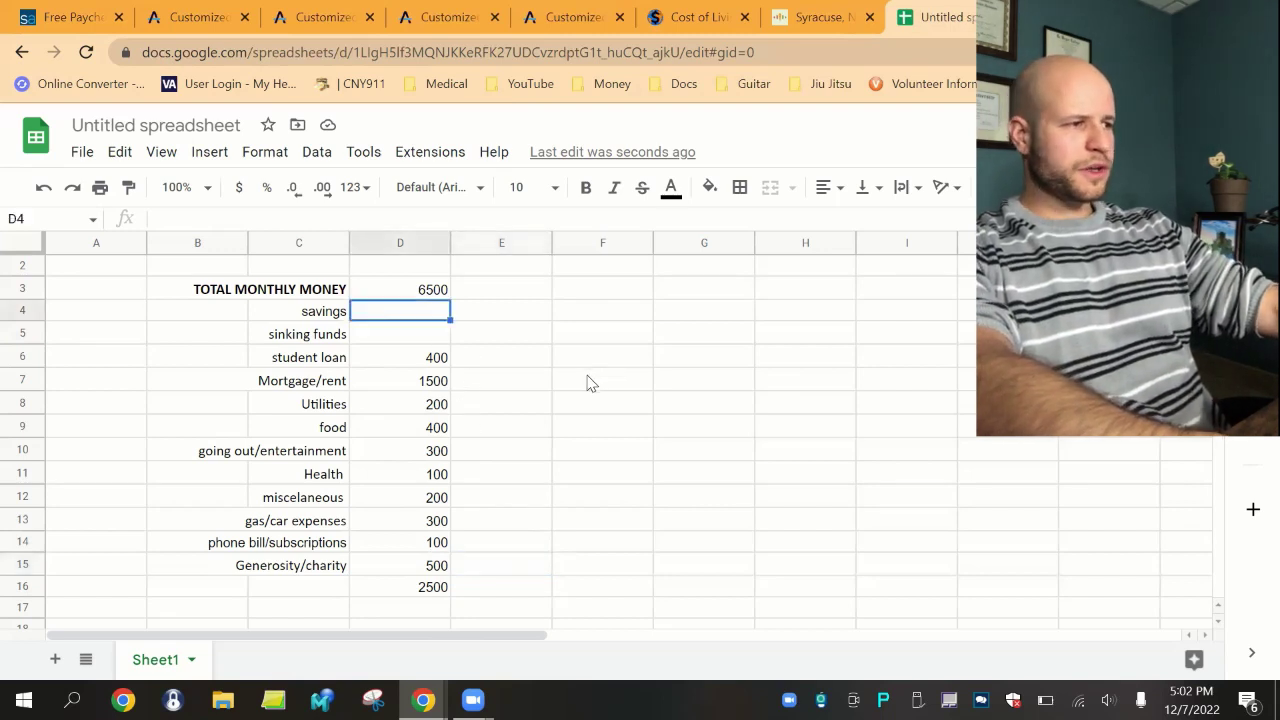
{"action": "type", "text": "2000"}
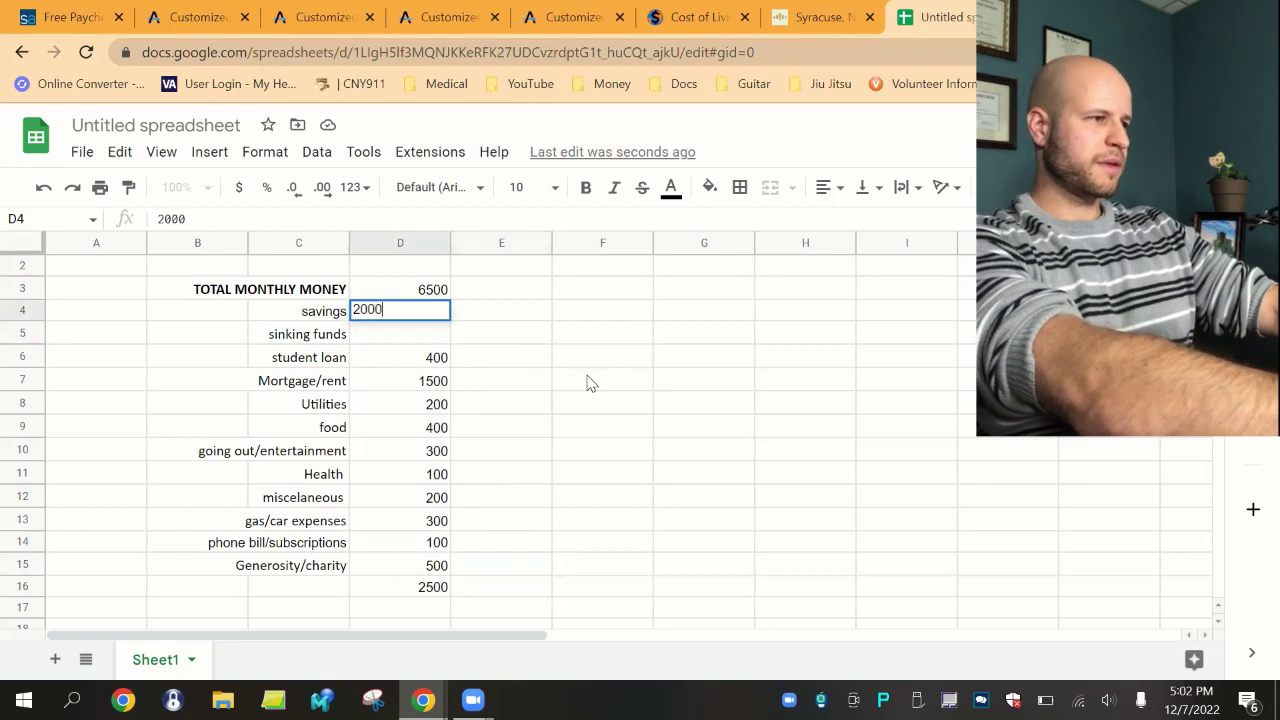
{"action": "key", "text": "Return"}
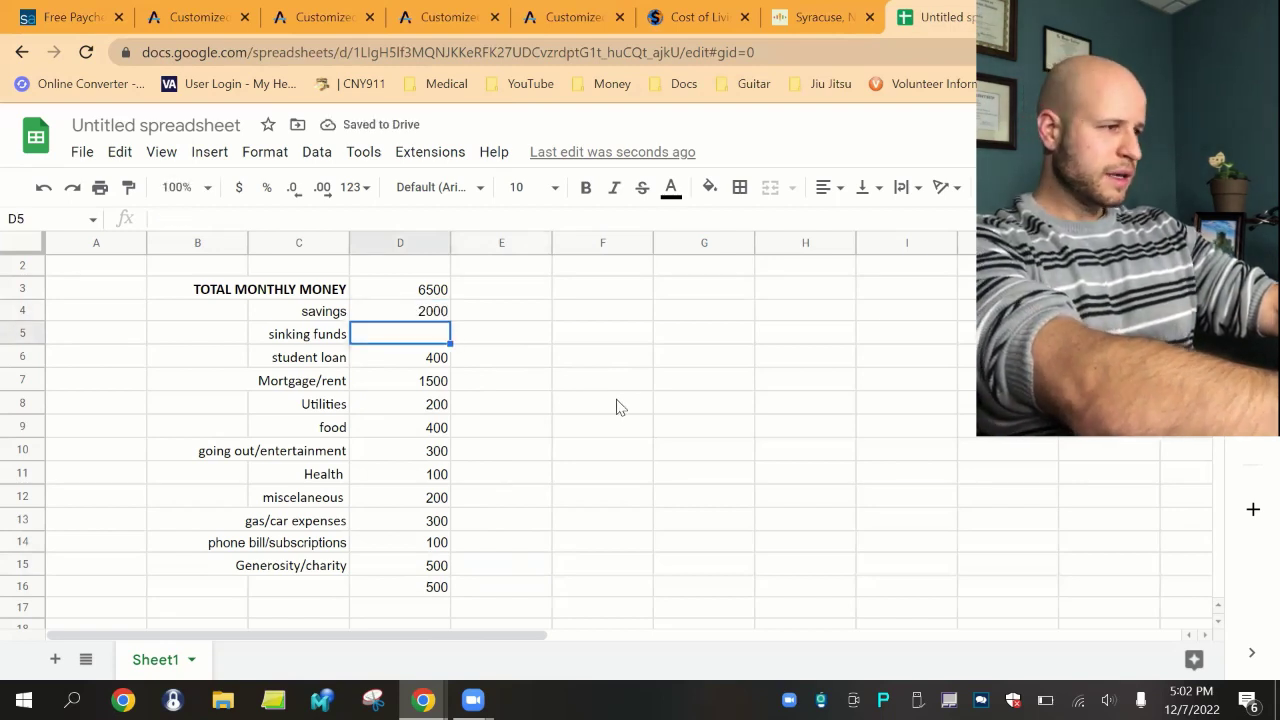
{"action": "type", "text": "500"}
{"action": "key", "text": "Return"}
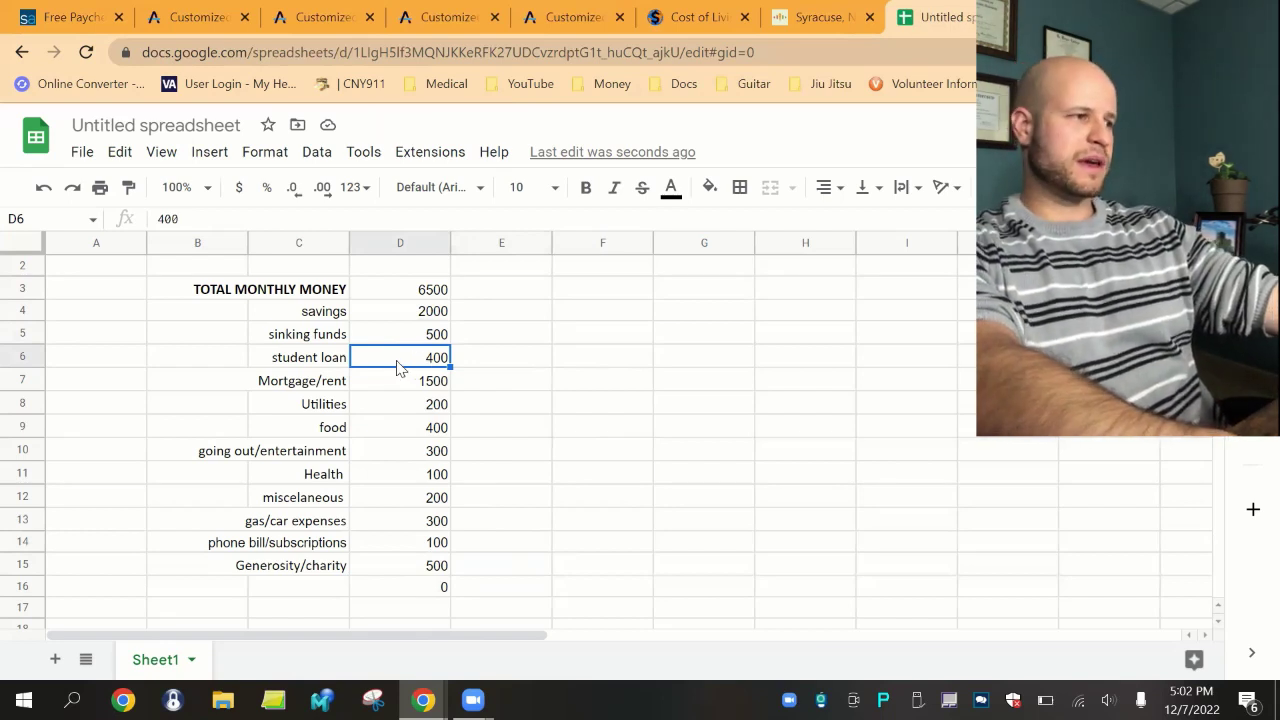
{"action": "left_click", "coordinate": [488, 362]}
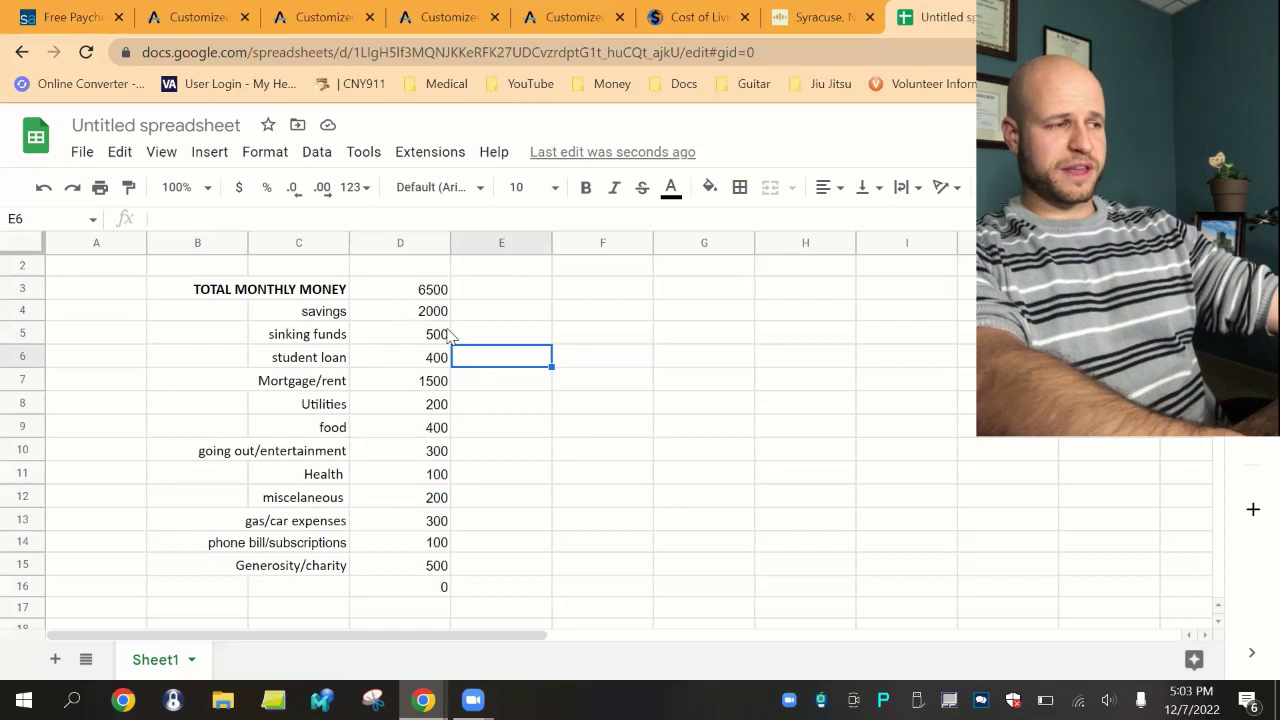
{"action": "left_click", "coordinate": [410, 590]}
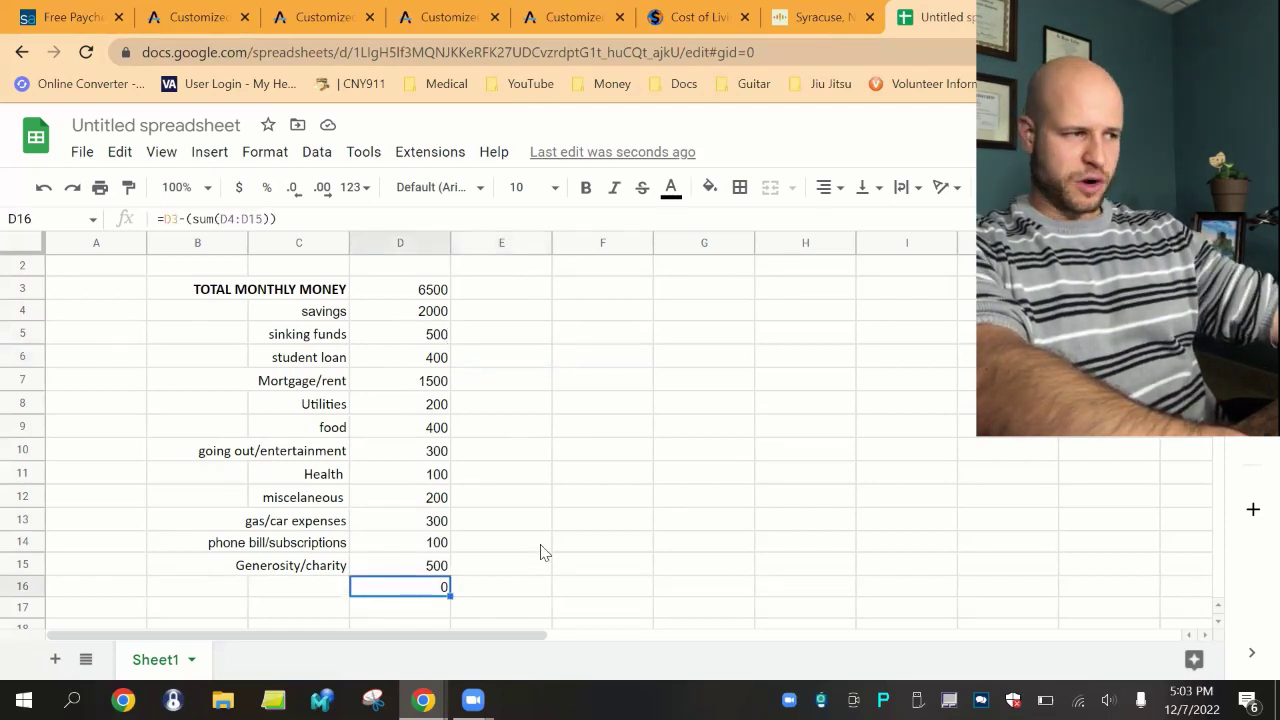
{"action": "left_click", "coordinate": [541, 545]}
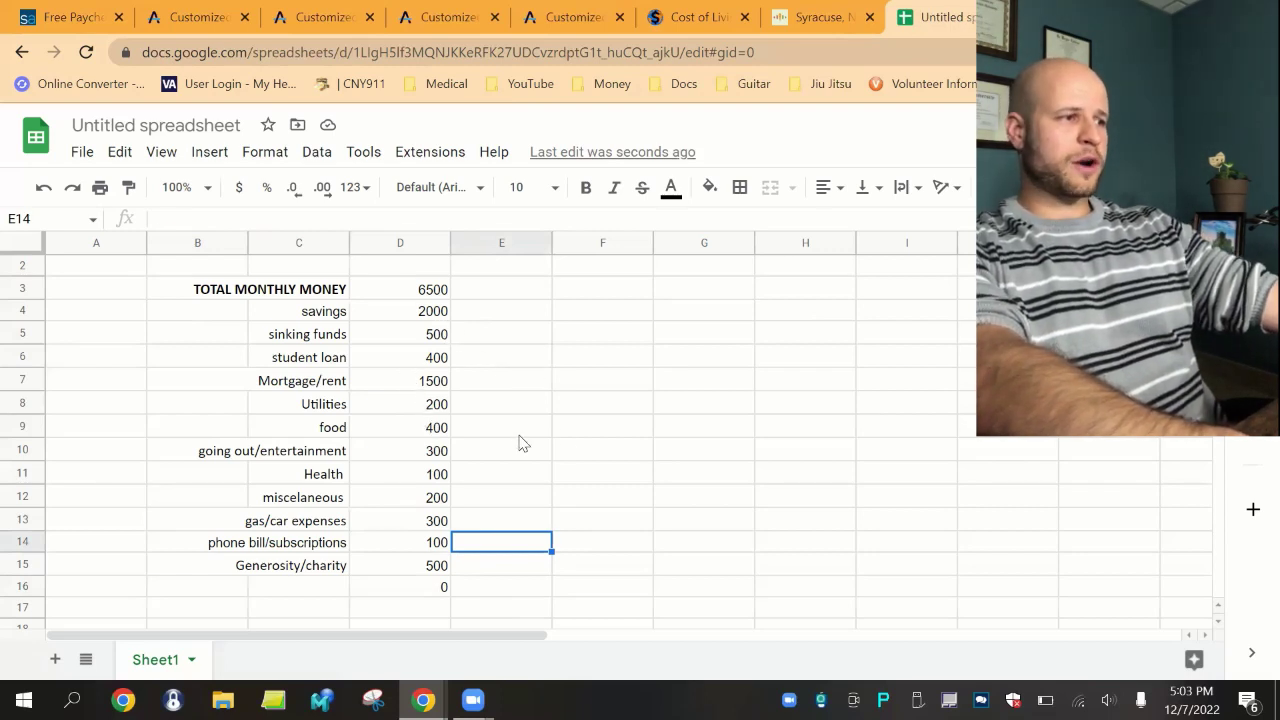
- Set the going out/entertainment amount in D10 to 500
{"action": "key", "text": "Left"}
{"action": "key", "text": "Up"}
{"action": "key", "text": "Up"}
{"action": "key", "text": "Up"}
{"action": "key", "text": "Up"}
{"action": "key", "text": "Up"}
{"action": "left_click", "coordinate": [423, 452]}
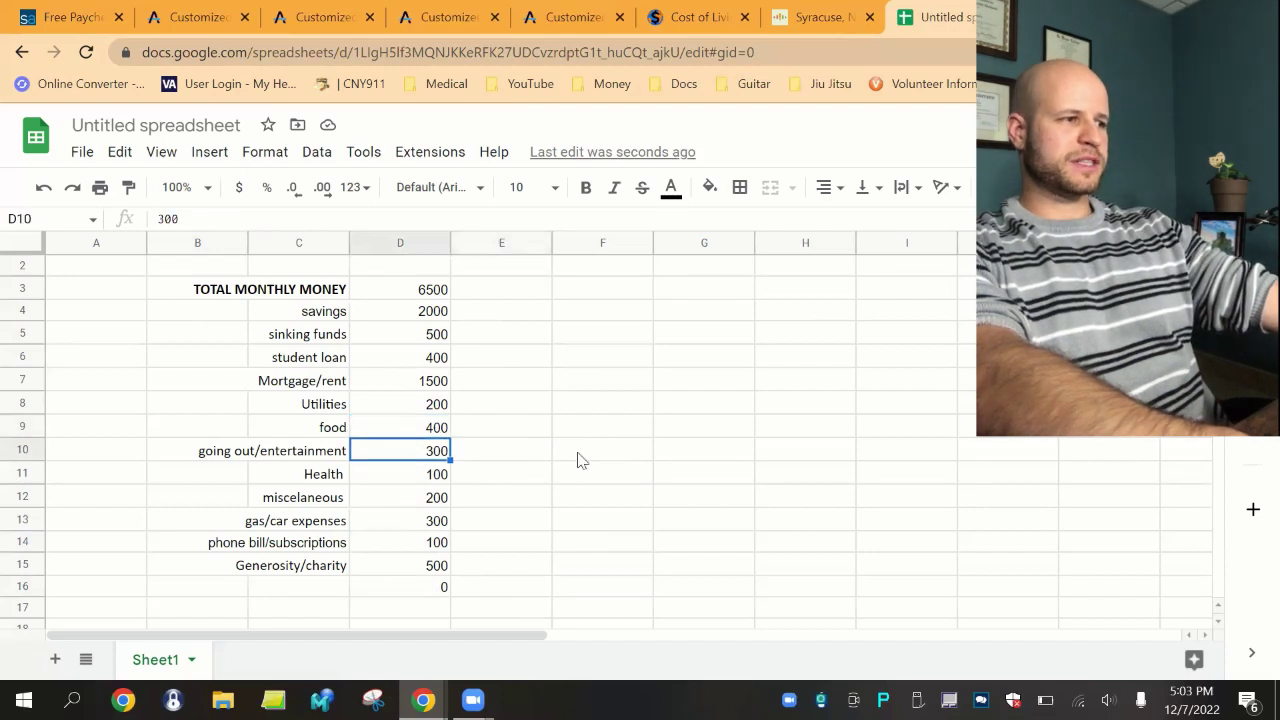
{"action": "type", "text": "500"}
{"action": "key", "text": "Return"}
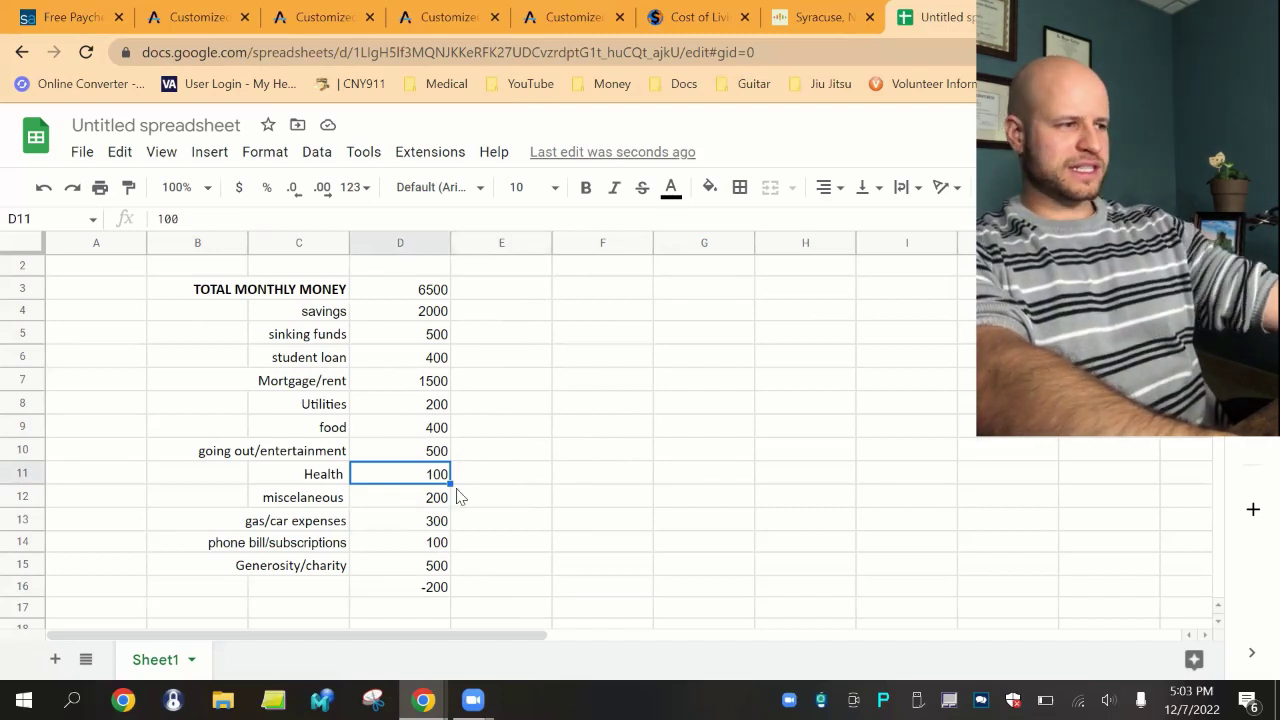
- Set the savings amount in D4 to 1800
{"action": "left_click", "coordinate": [442, 312]}
{"action": "type", "text": "1800"}
{"action": "key", "text": "Return"}
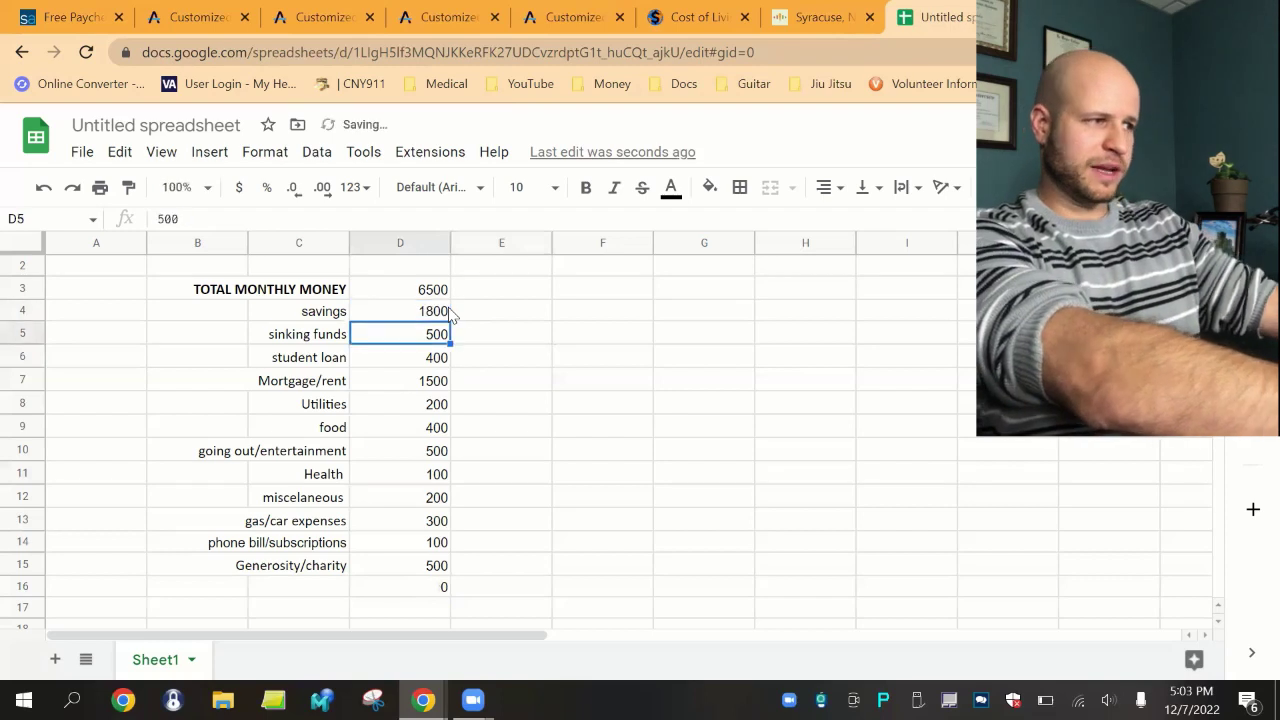